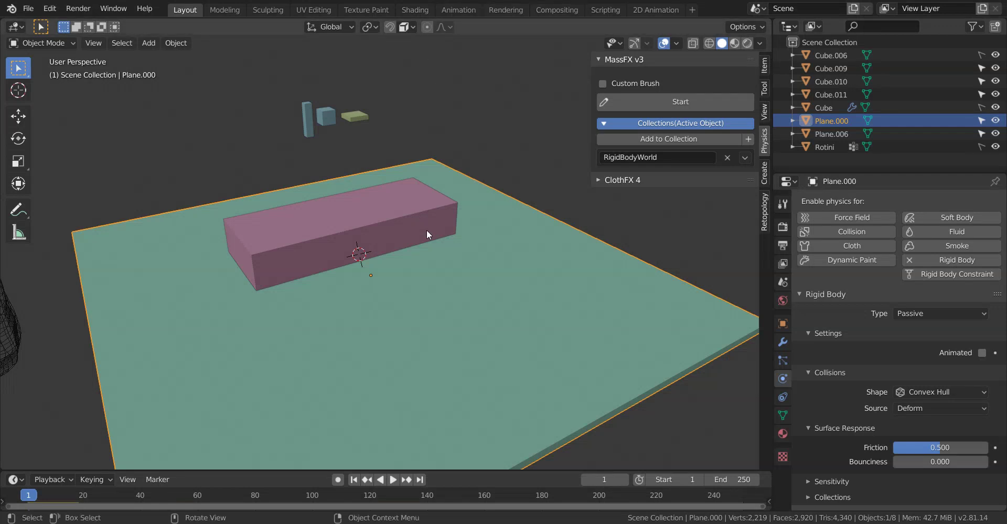
# Select the pink block on the green floor and examine its rigid body settings.
pyautogui.moveTo(427, 232)
pyautogui.keyDown('shift'); pyautogui.mouseDown(button='middle')
pyautogui.moveTo(416, 260)
pyautogui.moveTo(449, 281)
pyautogui.moveTo(436, 260)
pyautogui.moveTo(429, 276)
pyautogui.moveTo(393, 253)
pyautogui.moveTo(411, 240)
pyautogui.mouseUp(button='middle'); pyautogui.keyUp('shift')
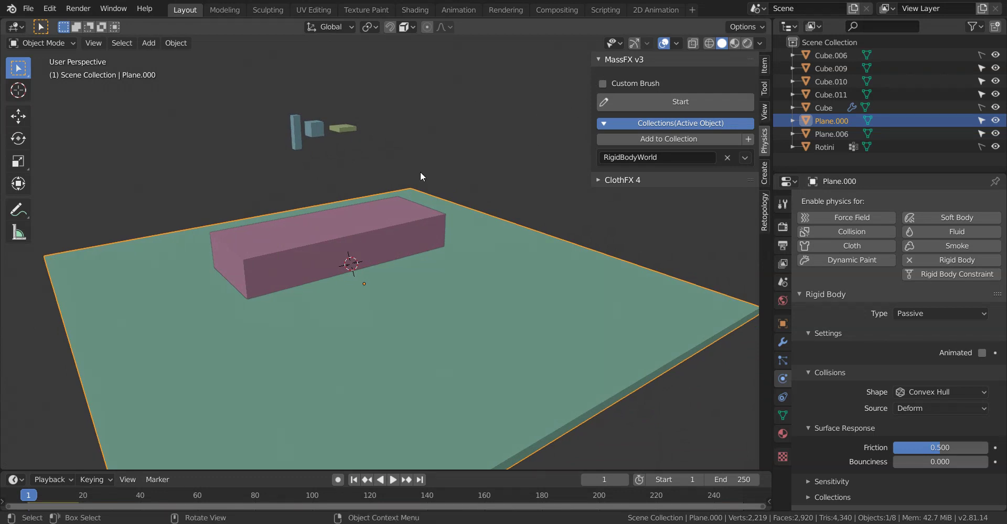
pyautogui.moveTo(462, 175)
pyautogui.keyDown('shift'); pyautogui.mouseDown(button='middle')
pyautogui.moveTo(451, 161)
pyautogui.moveTo(461, 162)
pyautogui.moveTo(458, 181)
pyautogui.mouseUp(button='middle'); pyautogui.keyUp('shift')
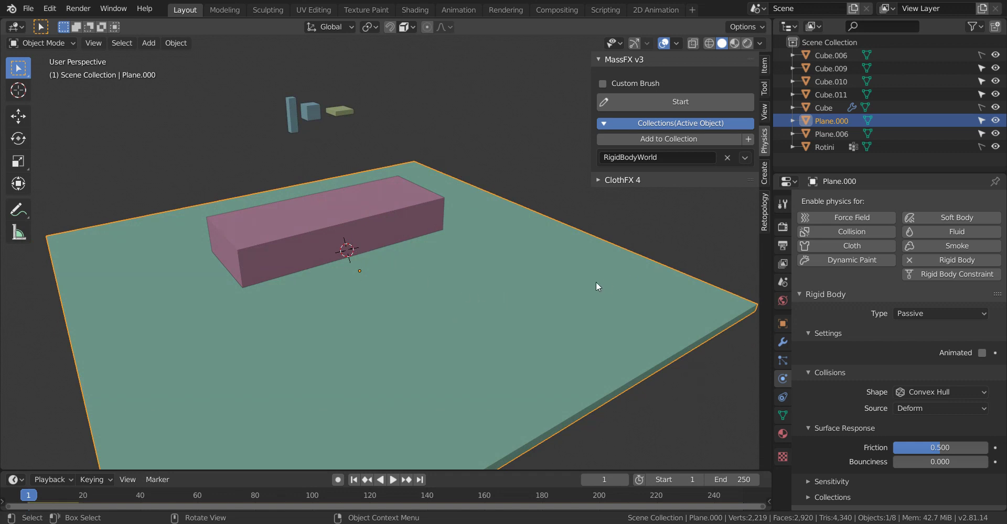
pyautogui.click(359, 205)
pyautogui.click(301, 193)
pyautogui.click(329, 209)
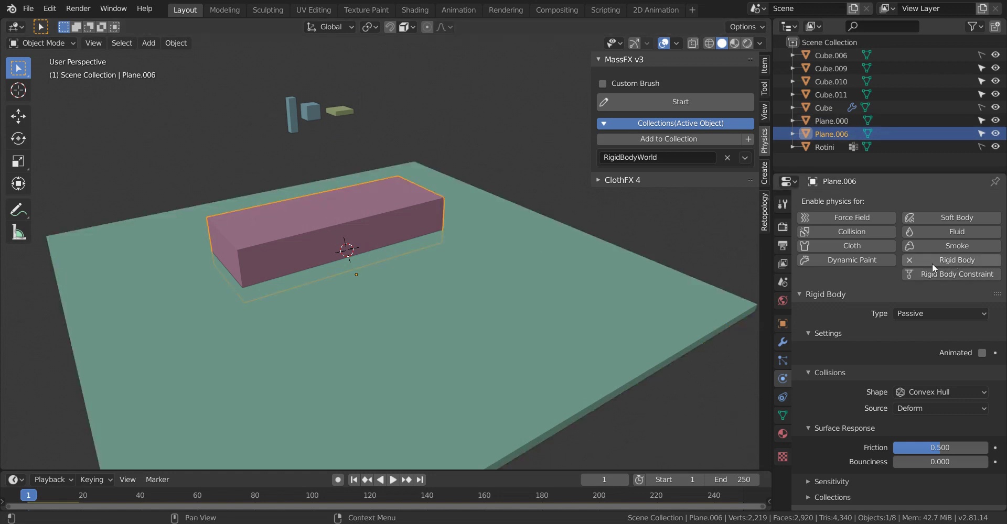
pyautogui.click(926, 310)
pyautogui.click(916, 344)
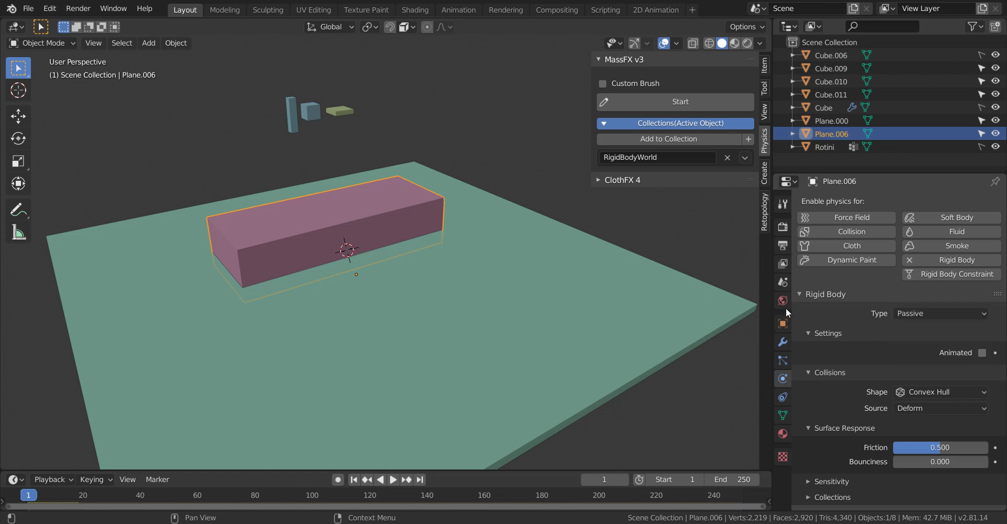
# Set the green floor's rigid body collision shape to Mesh and enable Deforming.
pyautogui.click(357, 250)
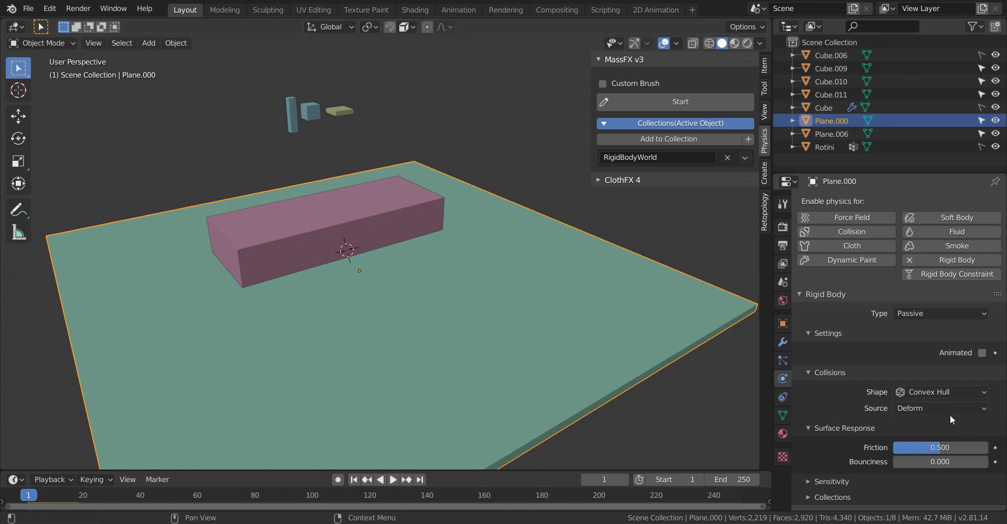
pyautogui.click(911, 395)
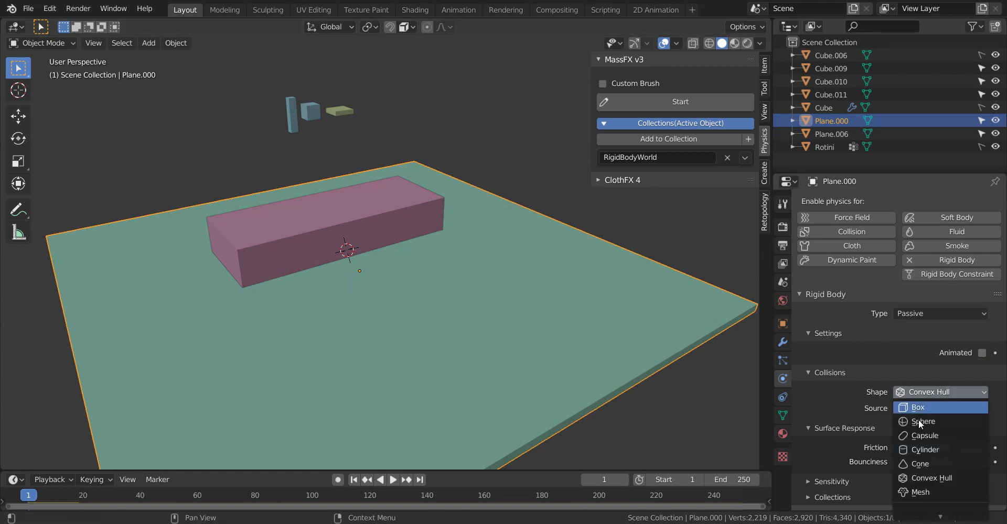
pyautogui.click(923, 492)
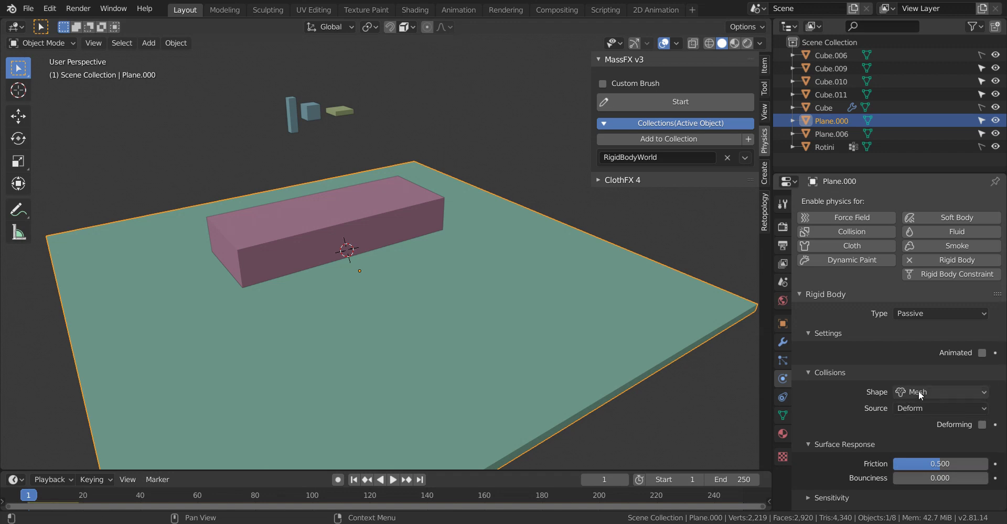
pyautogui.click(982, 425)
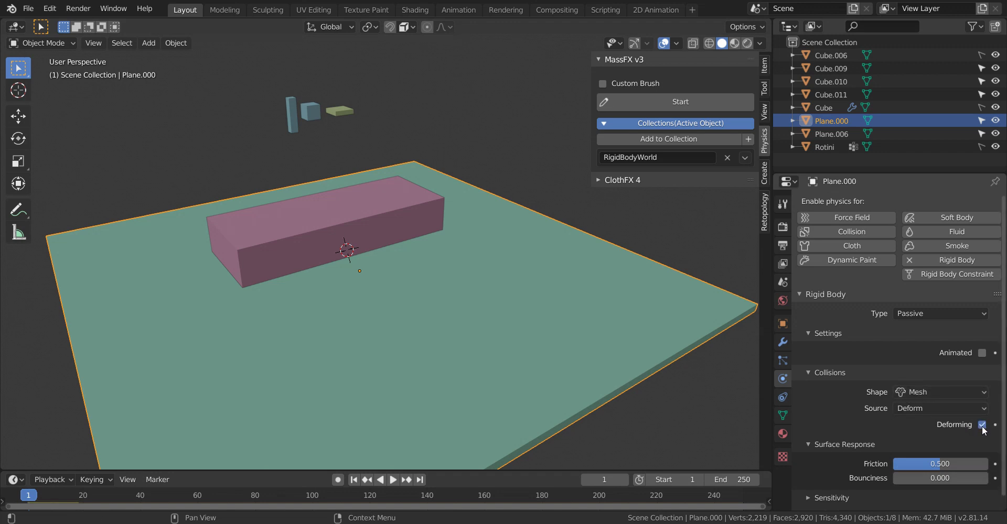
pyautogui.click(944, 395)
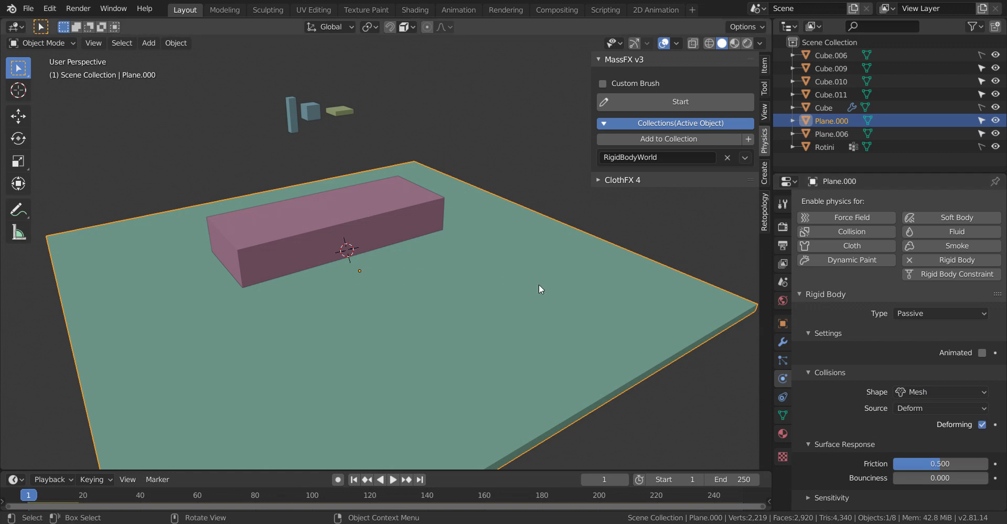
# Set the rigid body collision shape of both the green floor and the pink block to Box.
pyautogui.click(267, 236)
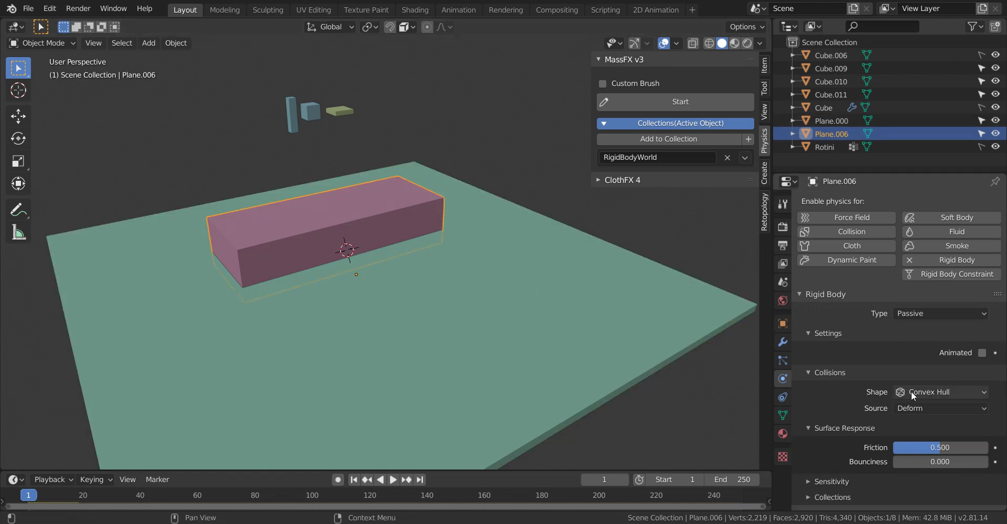
pyautogui.click(386, 312)
pyautogui.click(982, 424)
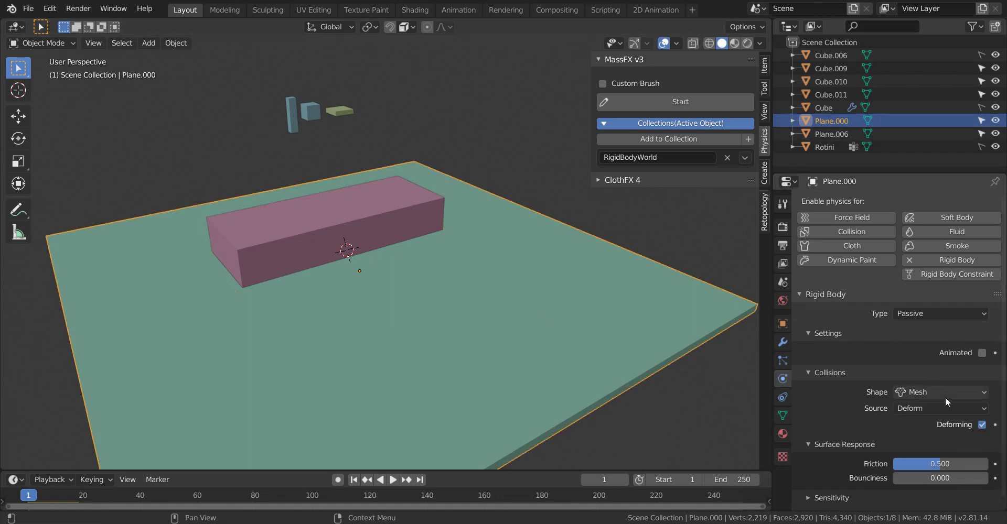
pyautogui.click(945, 395)
pyautogui.click(939, 407)
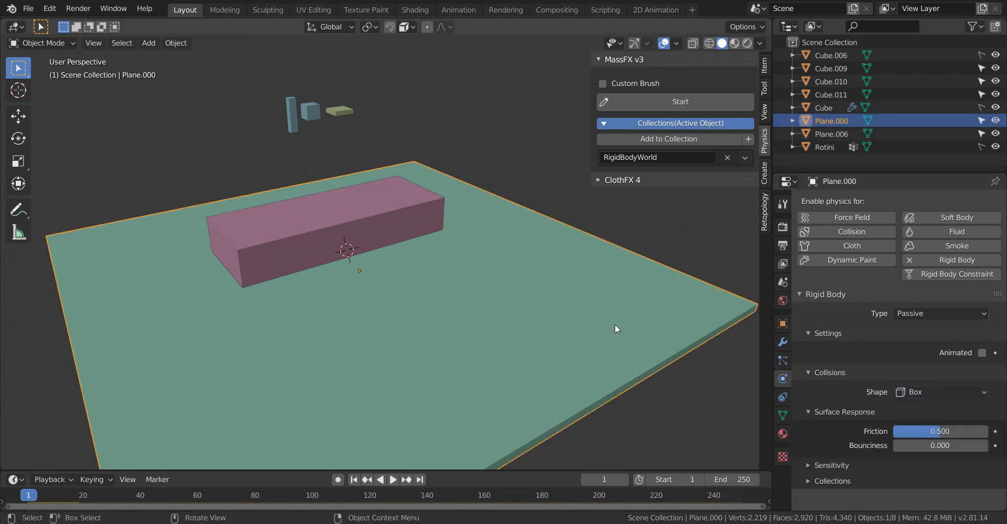
pyautogui.click(338, 218)
pyautogui.click(958, 392)
pyautogui.click(929, 411)
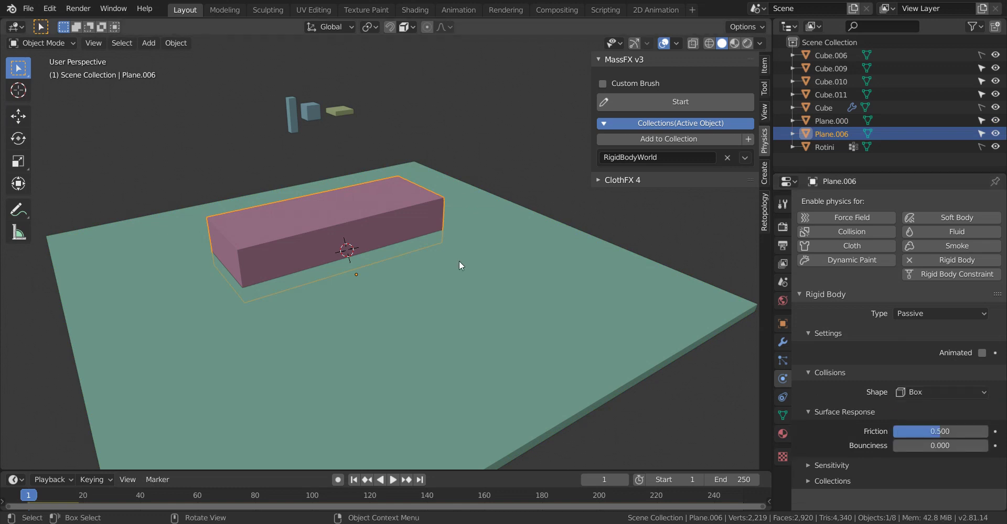
# Select the three small floating shapes above the block to check which collection they belong to.
pyautogui.moveTo(375, 222); pyautogui.dragTo(431, 278, button='middle')
pyautogui.click(336, 126)
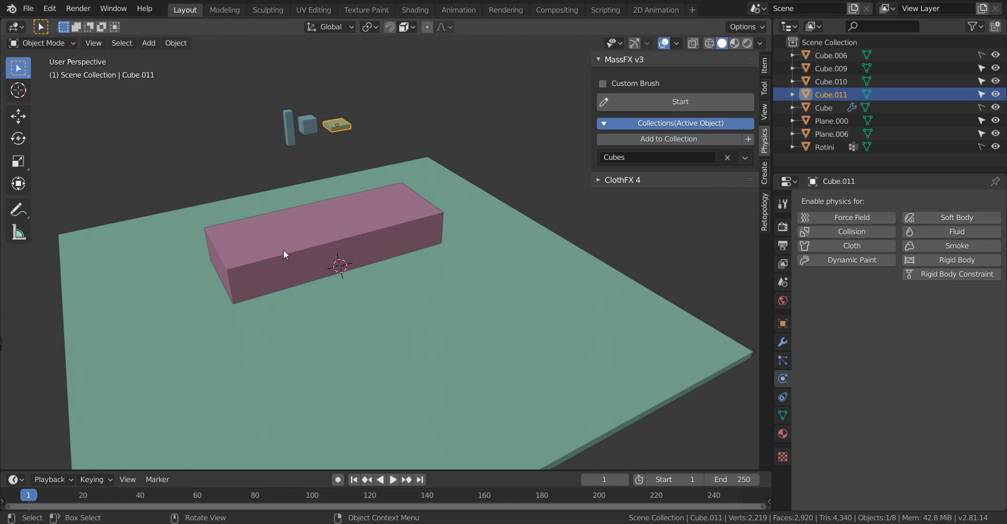
pyautogui.keyDown('shift'); pyautogui.click(289, 128); pyautogui.keyUp('shift')
pyautogui.keyDown('shift'); pyautogui.click(308, 124); pyautogui.keyUp('shift')
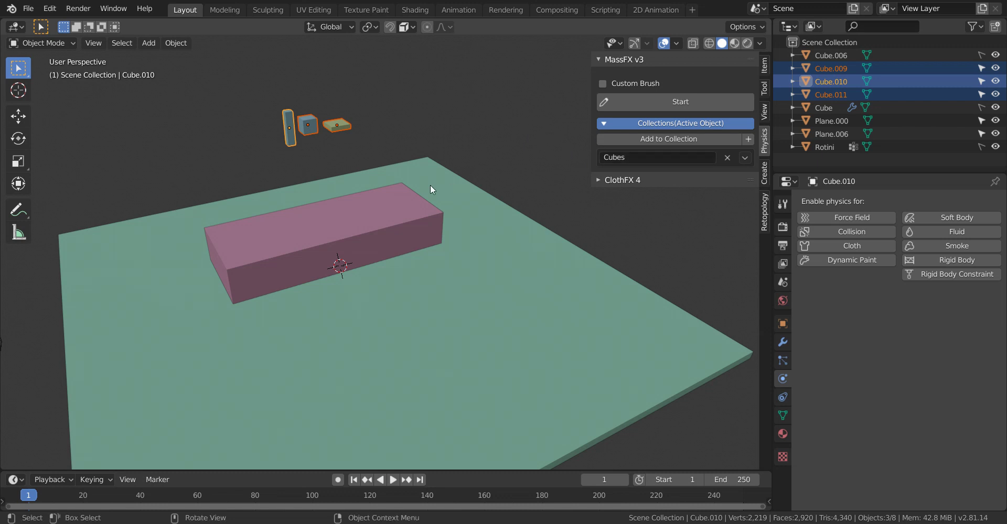
# Start the MassFX drop brush with the Cubes collection and a spawn count of 14.
pyautogui.click(404, 298)
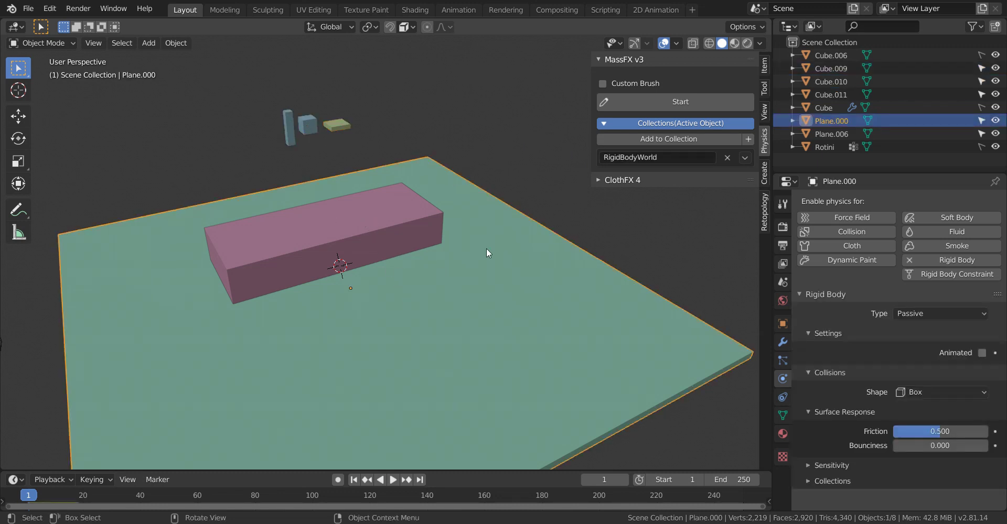
pyautogui.click(637, 105)
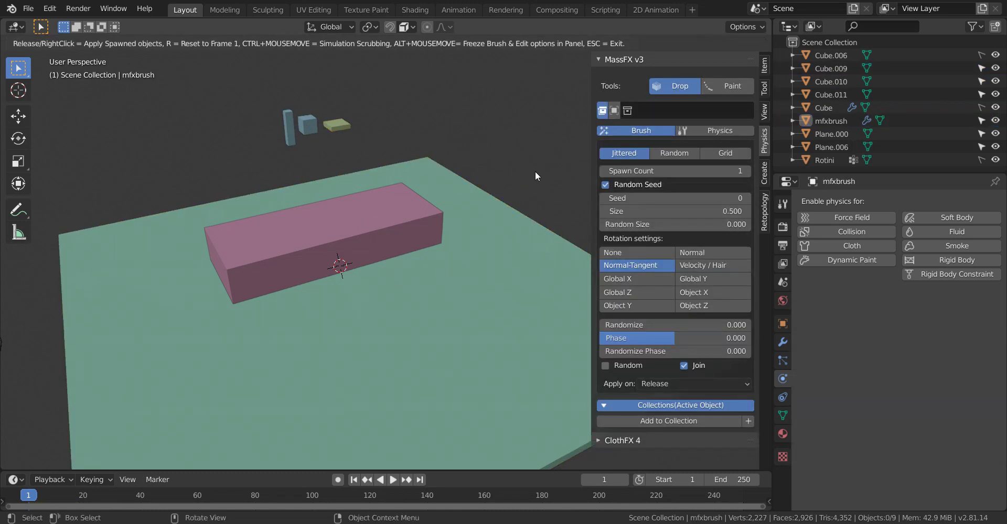
pyautogui.click(659, 106)
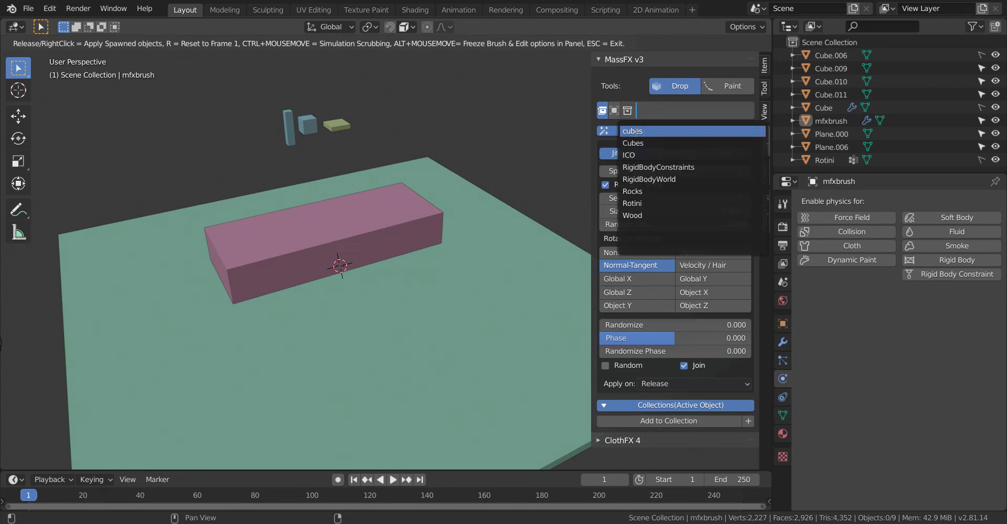
pyautogui.click(658, 142)
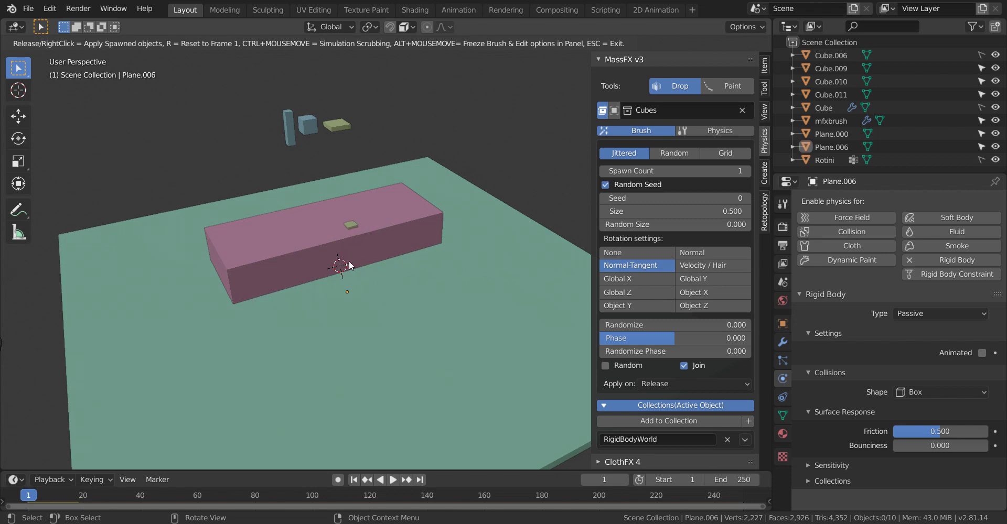
pyautogui.press('alt')
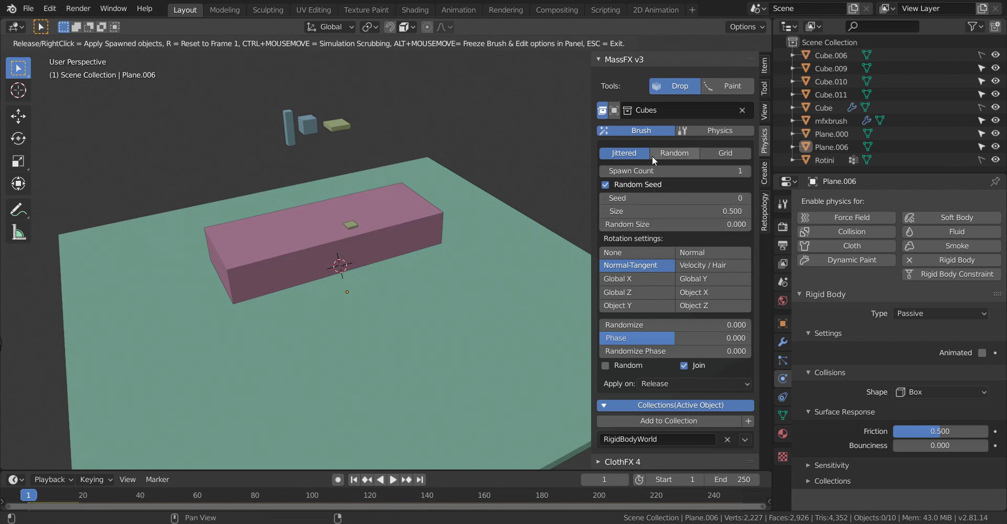
pyautogui.moveTo(652, 171); pyautogui.dragTo(721, 171)
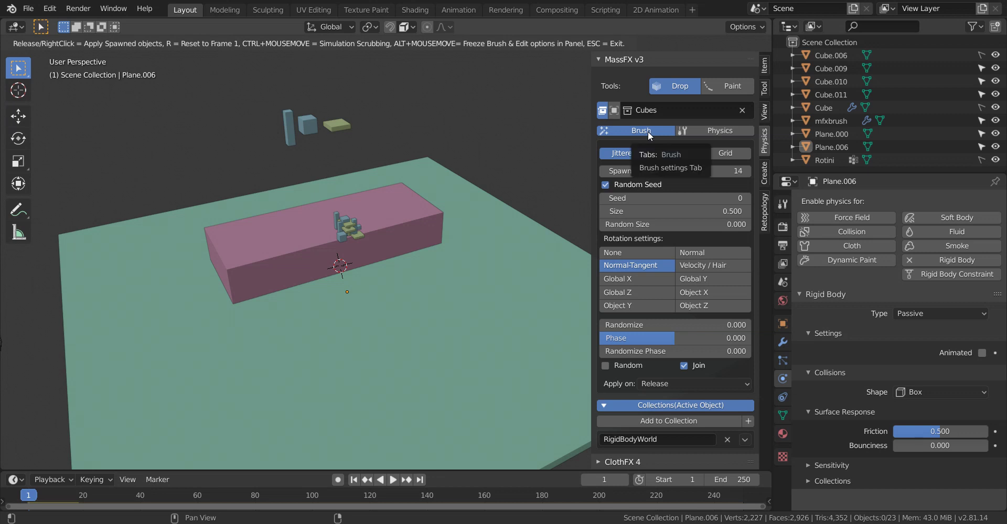
# Review the brush's physics settings and compare its Jittered, Random and Grid distributions.
pyautogui.click(708, 132)
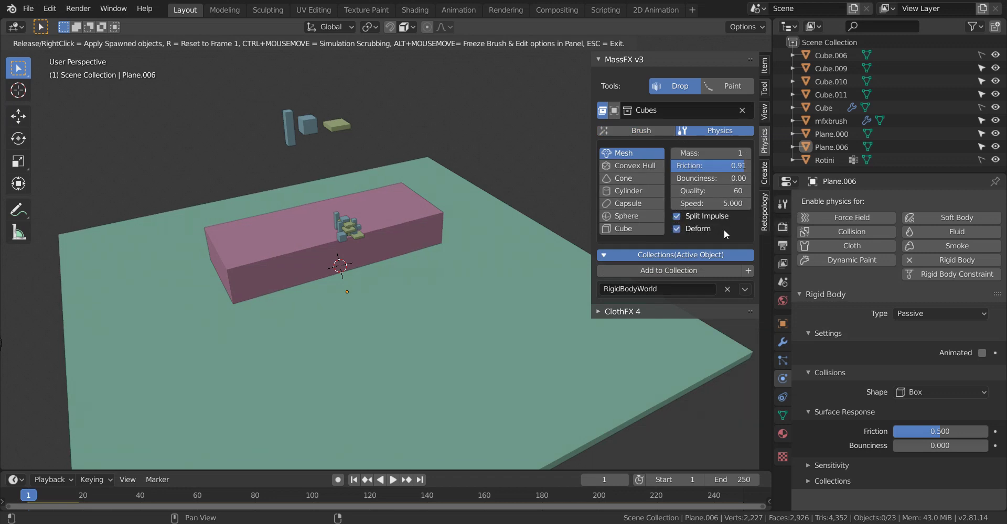
pyautogui.click(641, 131)
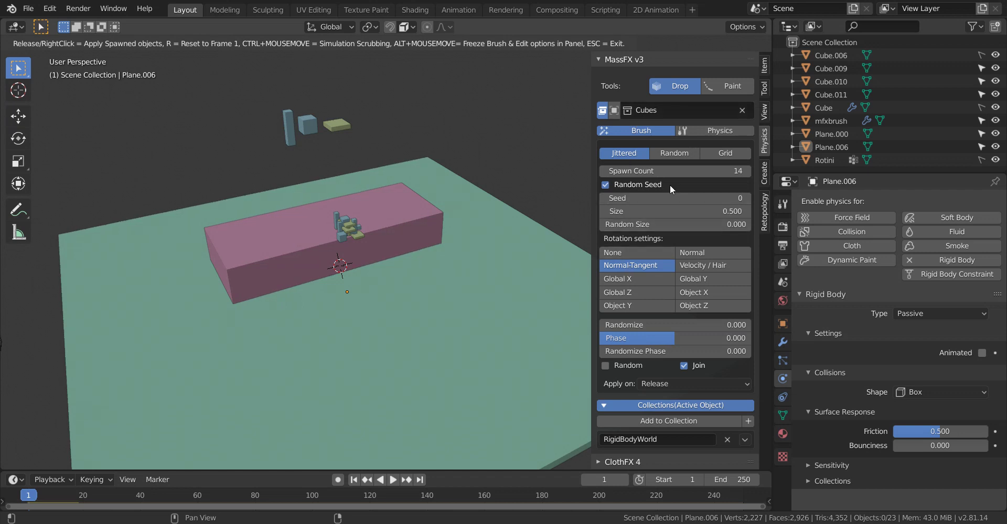
pyautogui.click(685, 152)
pyautogui.click(721, 153)
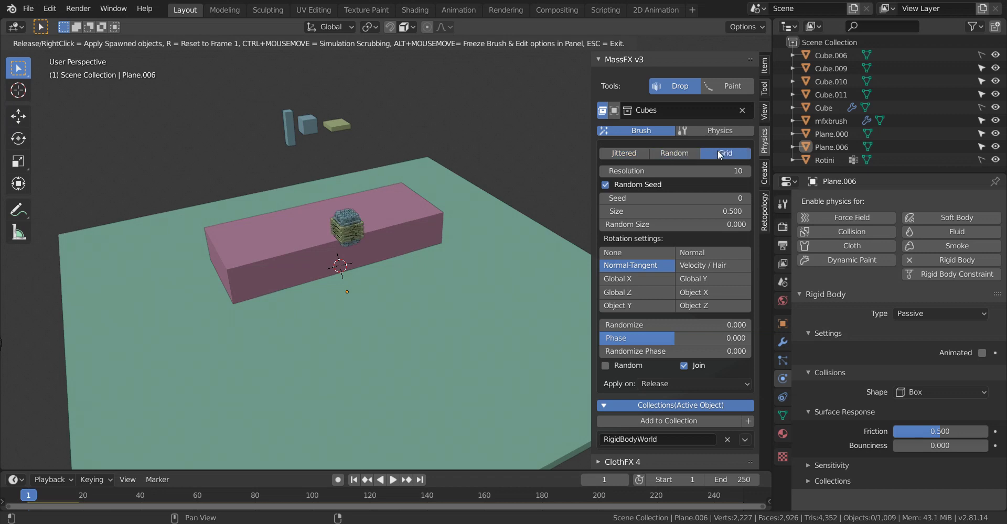
pyautogui.click(635, 150)
pyautogui.click(673, 153)
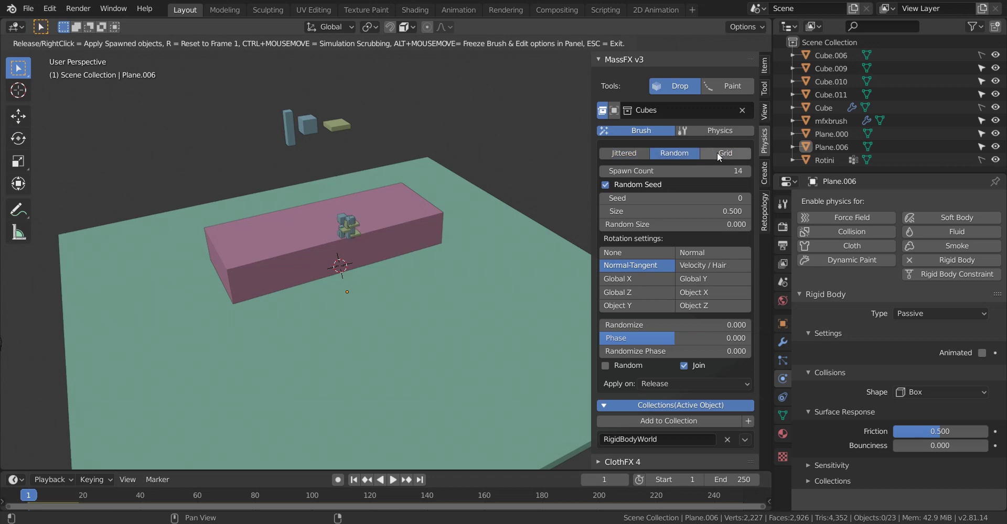
# Try the Grid distribution at a lower resolution, and set the brush to Random with a spawn count of 15.
pyautogui.click(716, 152)
pyautogui.click(606, 171)
pyautogui.click(606, 170)
pyautogui.click(606, 171)
pyautogui.click(654, 156)
pyautogui.moveTo(655, 172)
pyautogui.mouseDown()
pyautogui.moveTo(611, 171)
pyautogui.moveTo(649, 171)
pyautogui.mouseUp()
pyautogui.click(630, 183)
# Drop a test cluster of cubes on the floor in front of the pink block, exit the brush and delete the cluster.
pyautogui.click(478, 247)
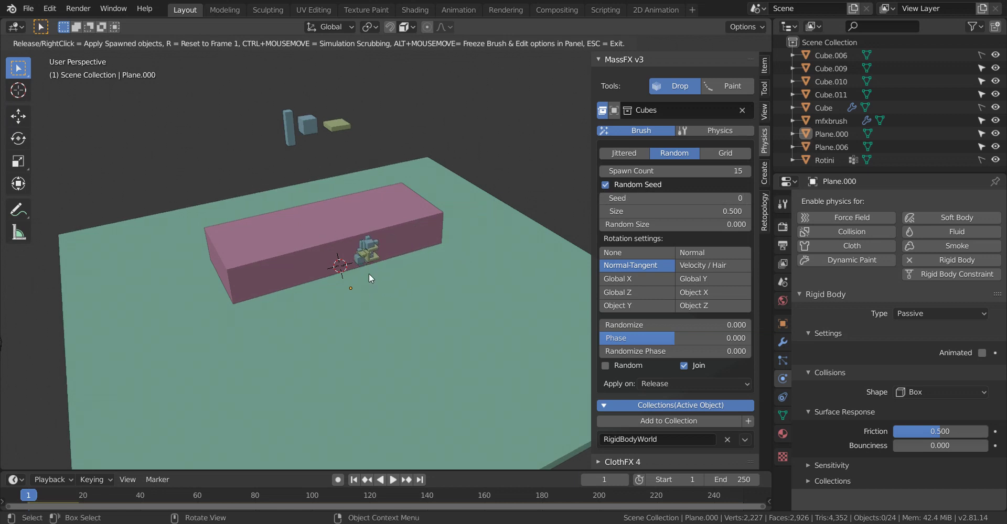
pyautogui.moveTo(364, 264)
pyautogui.mouseDown()
pyautogui.moveTo(347, 256)
pyautogui.moveTo(367, 256)
pyautogui.mouseUp()
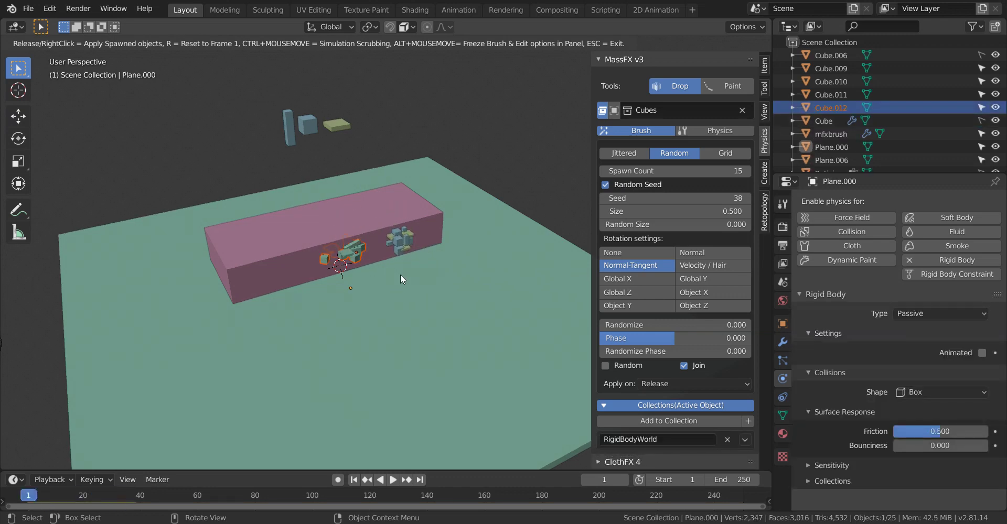
pyautogui.moveTo(400, 275)
pyautogui.mouseDown(button='middle')
pyautogui.moveTo(449, 295)
pyautogui.moveTo(399, 277)
pyautogui.mouseUp(button='middle')
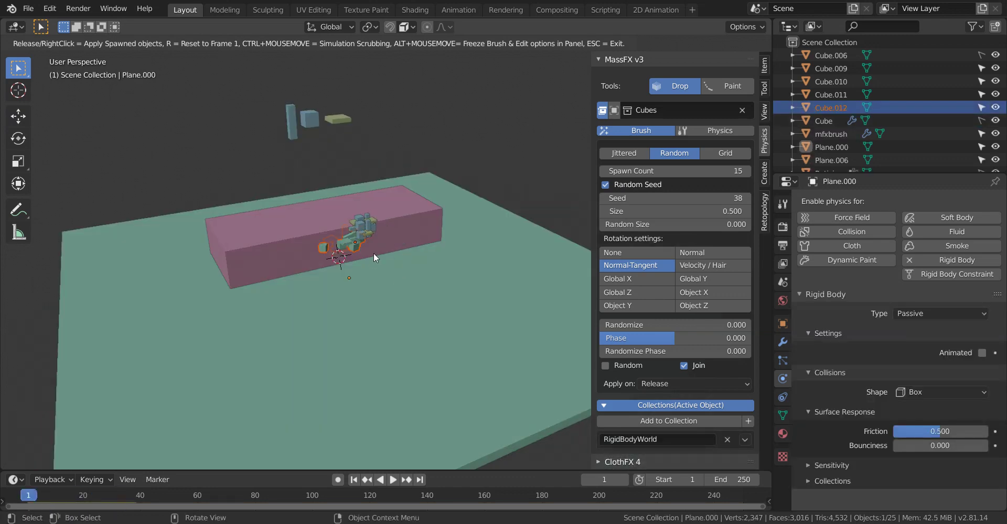
pyautogui.press('Escape')
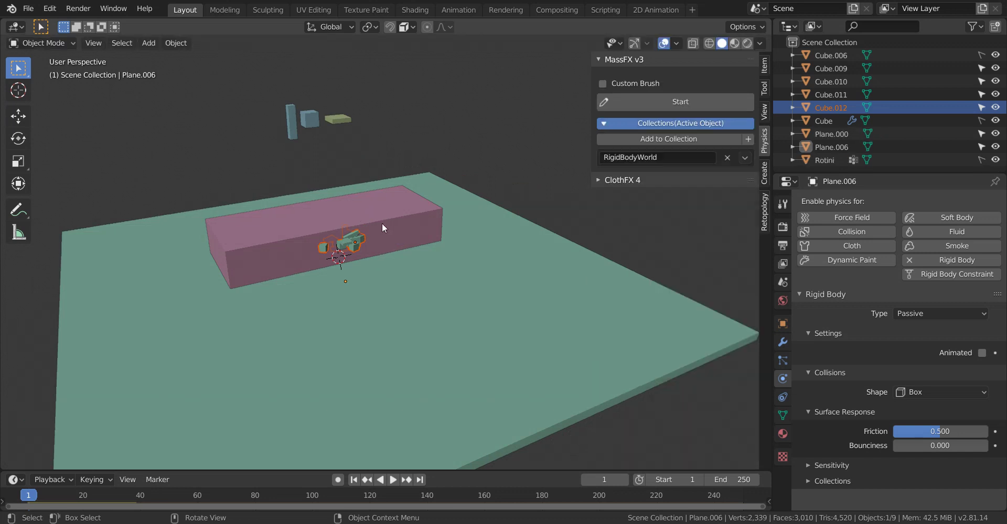
pyautogui.press('Delete')
# Set the rigid body collision shape of both the pink block and the green floor to Convex Hull.
pyautogui.click(350, 239)
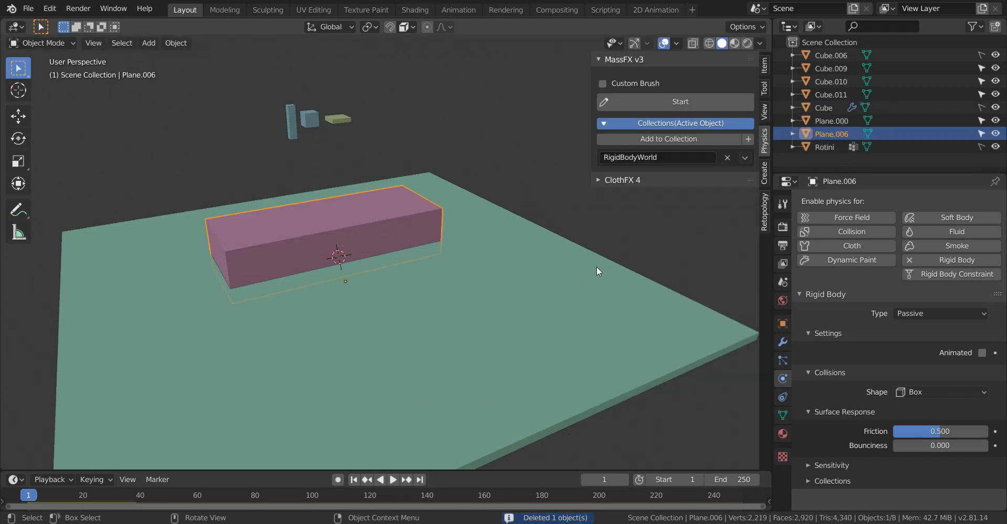
pyautogui.click(918, 391)
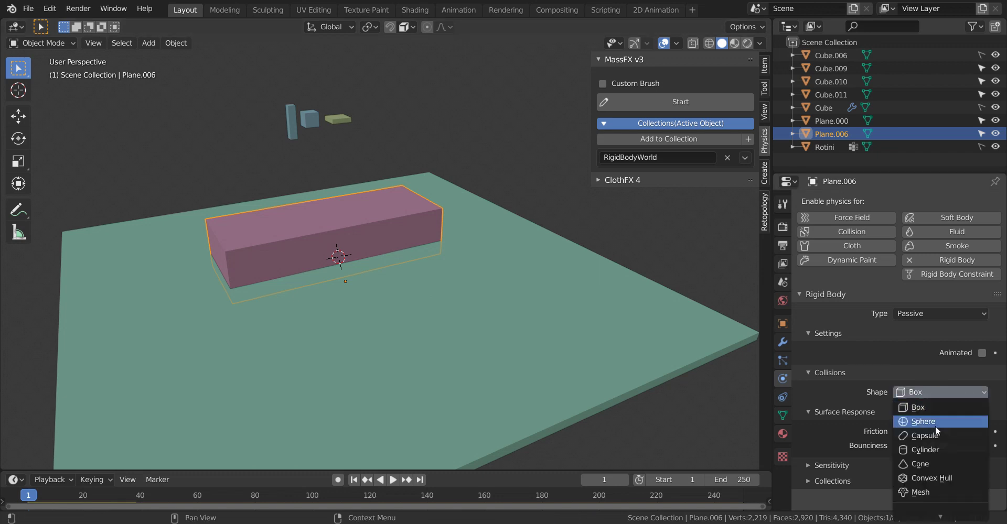
pyautogui.click(933, 479)
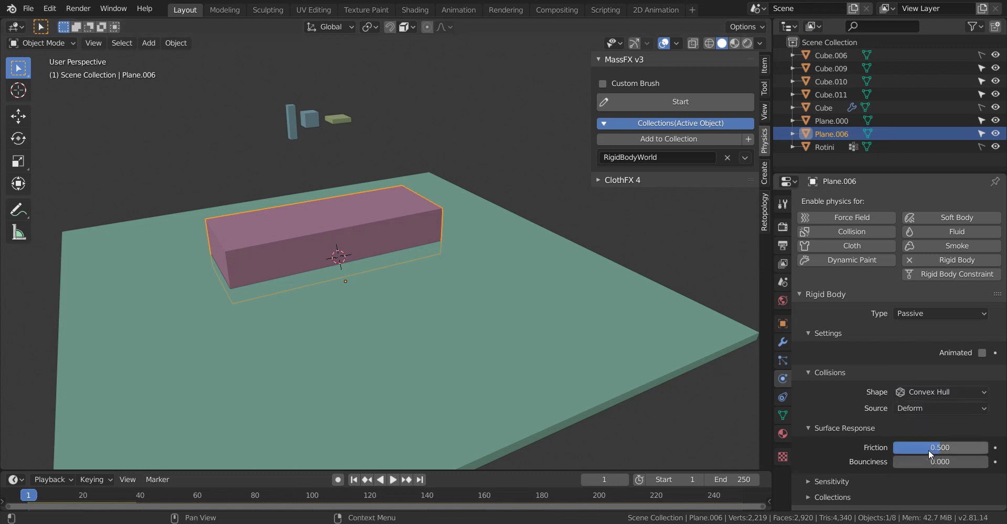
pyautogui.click(426, 342)
pyautogui.click(927, 391)
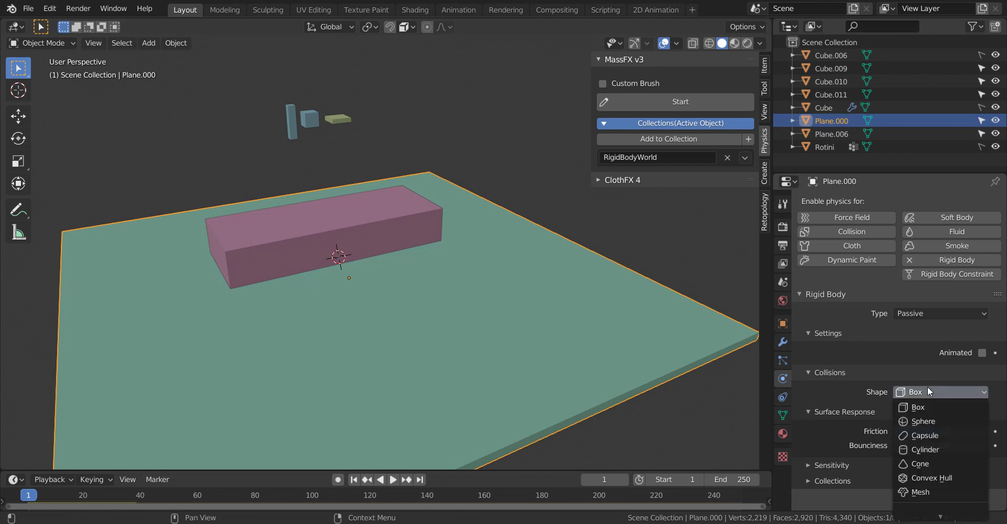
pyautogui.click(925, 476)
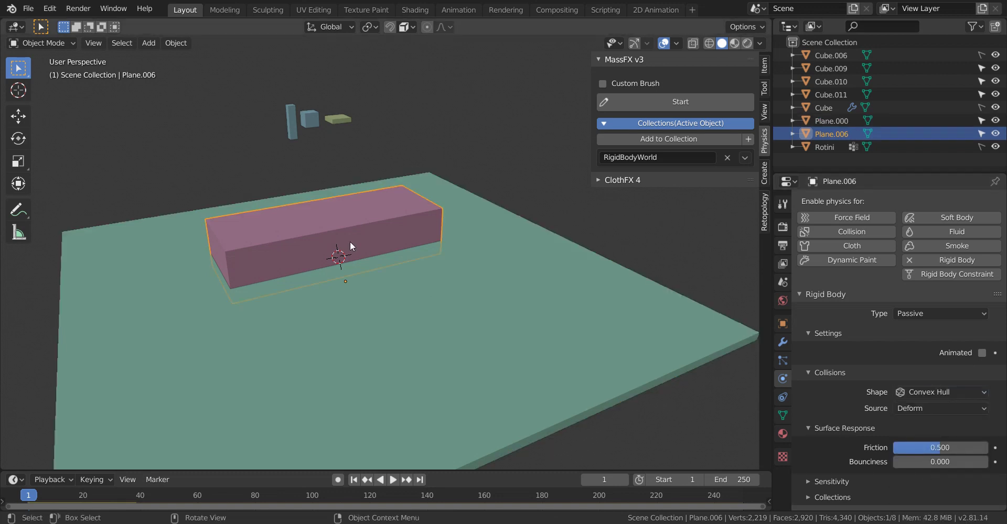
# Start the MassFX brush, choose the Cubes collection as its source and set the spawn count to 25.
pyautogui.click(632, 99)
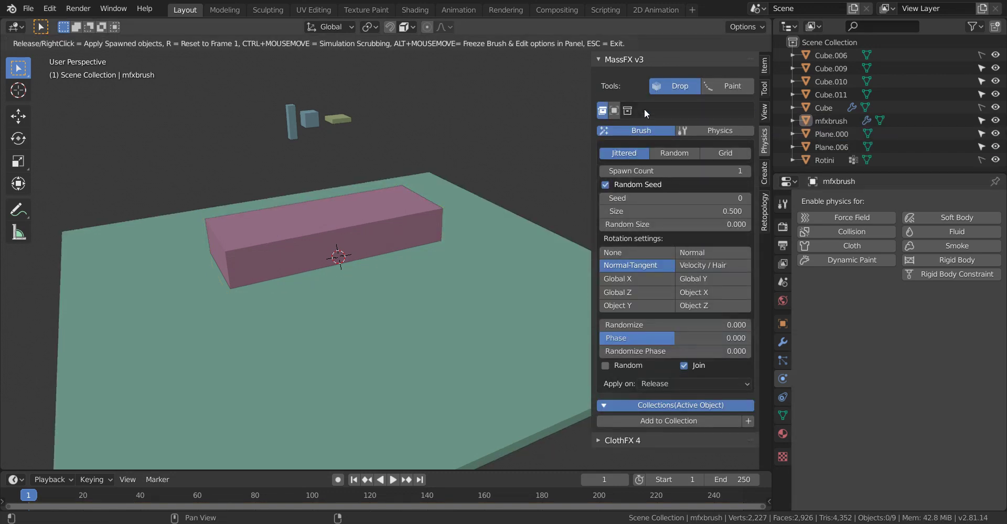
pyautogui.click(648, 111)
pyautogui.click(654, 142)
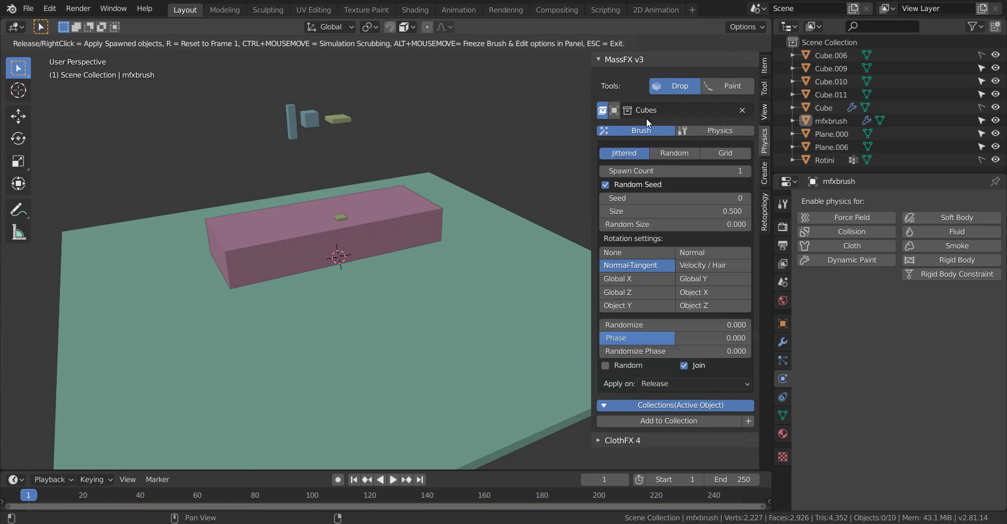
pyautogui.moveTo(641, 168)
pyautogui.mouseDown()
pyautogui.moveTo(666, 168)
pyautogui.moveTo(641, 167)
pyautogui.mouseUp()
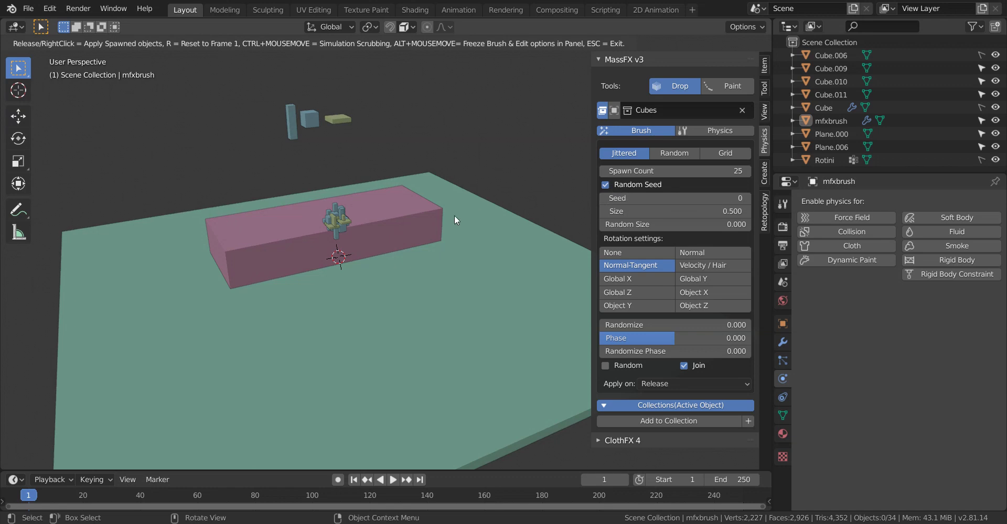
# Drop two clusters of cubes side by side on the green floor in front of the pink block.
pyautogui.moveTo(393, 278)
pyautogui.mouseDown()
pyautogui.moveTo(380, 290)
pyautogui.moveTo(334, 250)
pyautogui.moveTo(366, 293)
pyautogui.moveTo(405, 291)
pyautogui.moveTo(399, 275)
pyautogui.mouseUp()
pyautogui.moveTo(399, 270)
pyautogui.mouseDown(button='middle')
pyautogui.moveTo(385, 263)
pyautogui.moveTo(399, 260)
pyautogui.moveTo(407, 266)
pyautogui.moveTo(347, 285)
pyautogui.moveTo(375, 285)
pyautogui.moveTo(393, 269)
pyautogui.mouseUp(button='middle')
pyautogui.scroll(8, 393, 270)
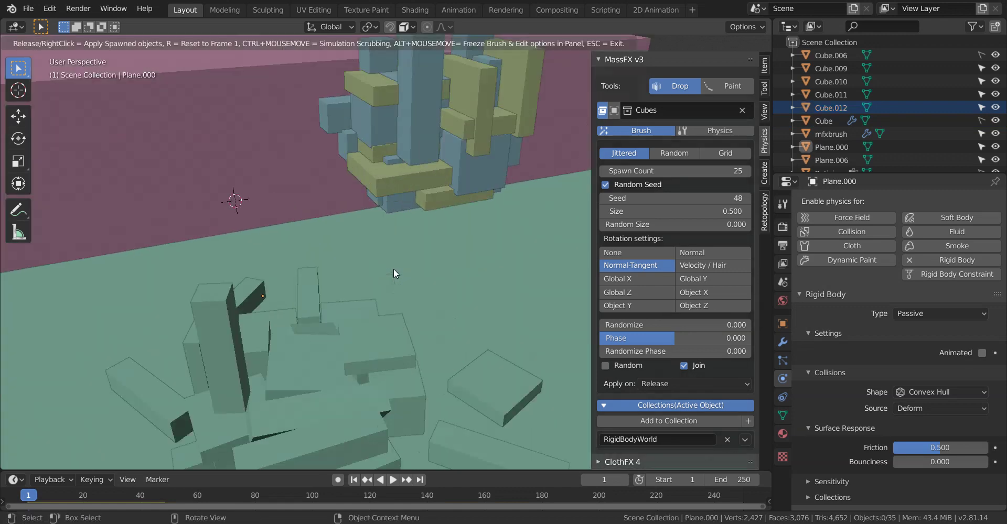
pyautogui.scroll(-4, 365, 295)
pyautogui.scroll(-3, 383, 281)
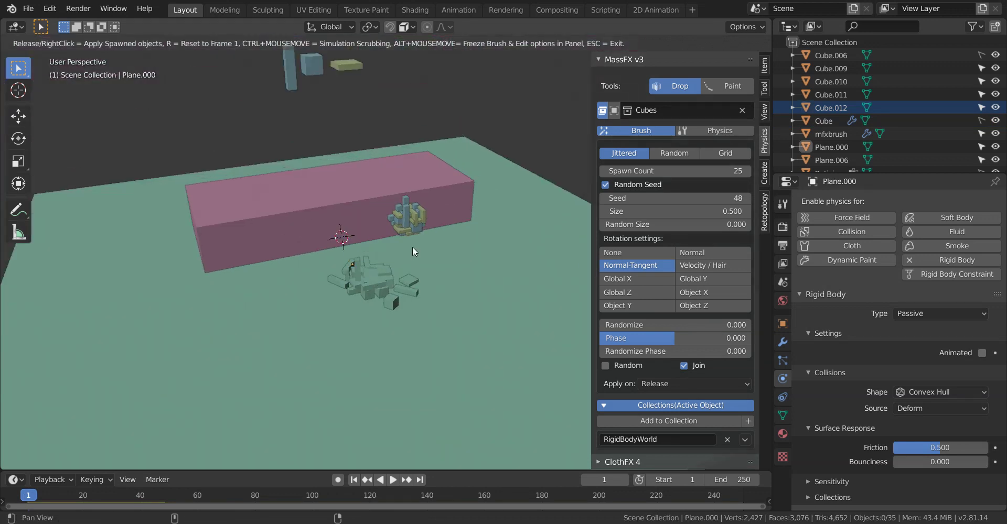
pyautogui.moveTo(412, 248)
pyautogui.mouseDown(button='middle')
pyautogui.moveTo(401, 279)
pyautogui.moveTo(413, 273)
pyautogui.mouseUp(button='middle')
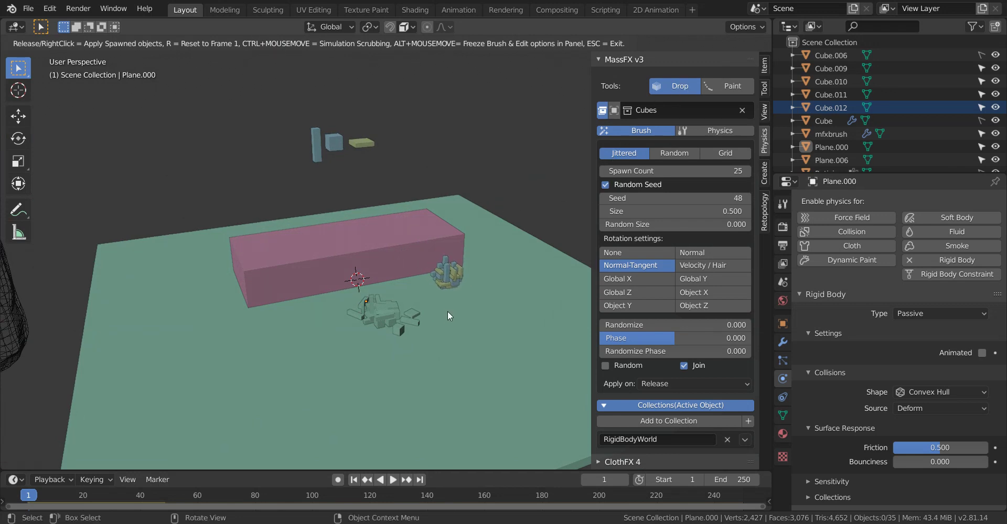
pyautogui.moveTo(451, 316)
pyautogui.mouseDown()
pyautogui.moveTo(478, 325)
pyautogui.moveTo(431, 316)
pyautogui.moveTo(460, 323)
pyautogui.moveTo(454, 290)
pyautogui.moveTo(447, 305)
pyautogui.moveTo(477, 301)
pyautogui.moveTo(462, 303)
pyautogui.moveTo(528, 478)
pyautogui.moveTo(455, 317)
pyautogui.moveTo(460, 284)
pyautogui.mouseUp()
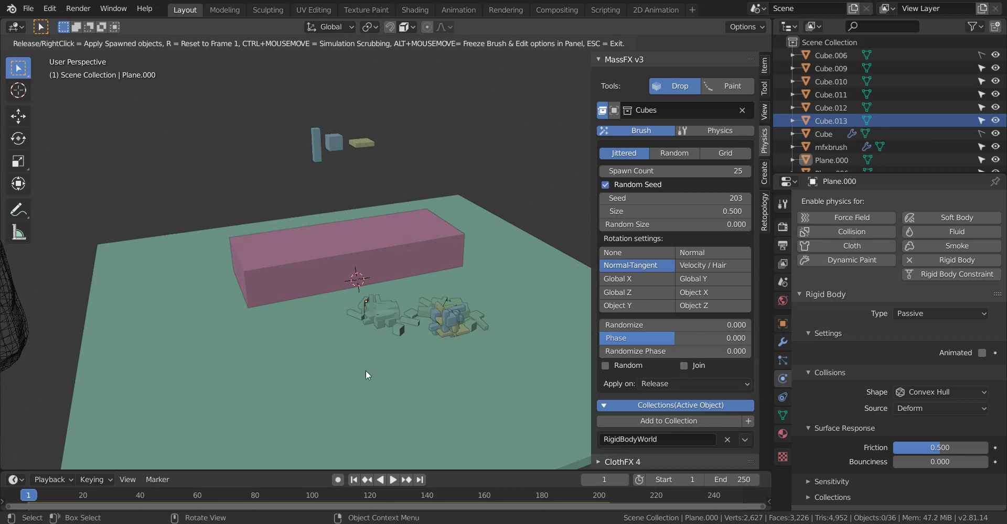
# Drop an unjoined cluster of cubes nearer the front of the floor and set the brush to apply on Right-Click.
pyautogui.click(347, 373)
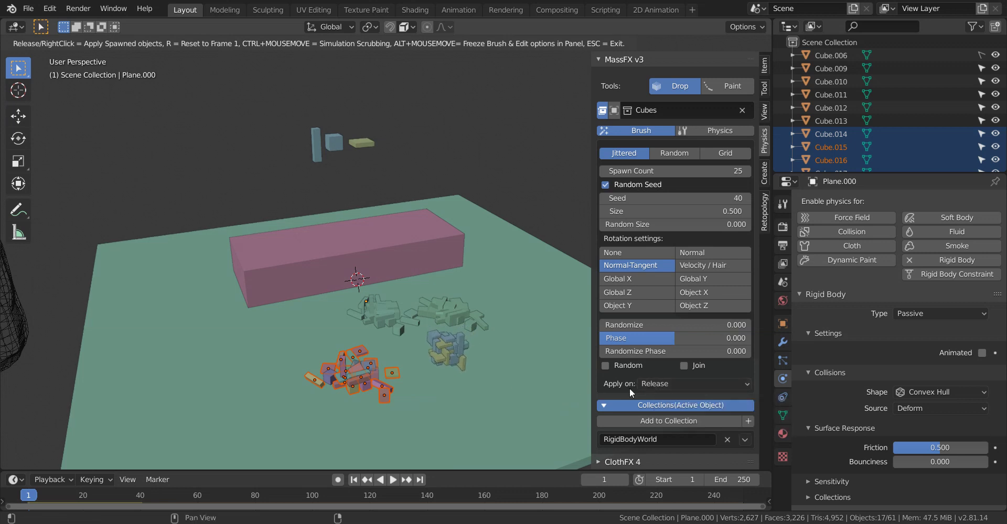
pyautogui.click(663, 383)
pyautogui.click(662, 410)
# Drop another cluster beside the unjoined one, scrub through its simulation and apply the spawned cubes.
pyautogui.click(464, 382)
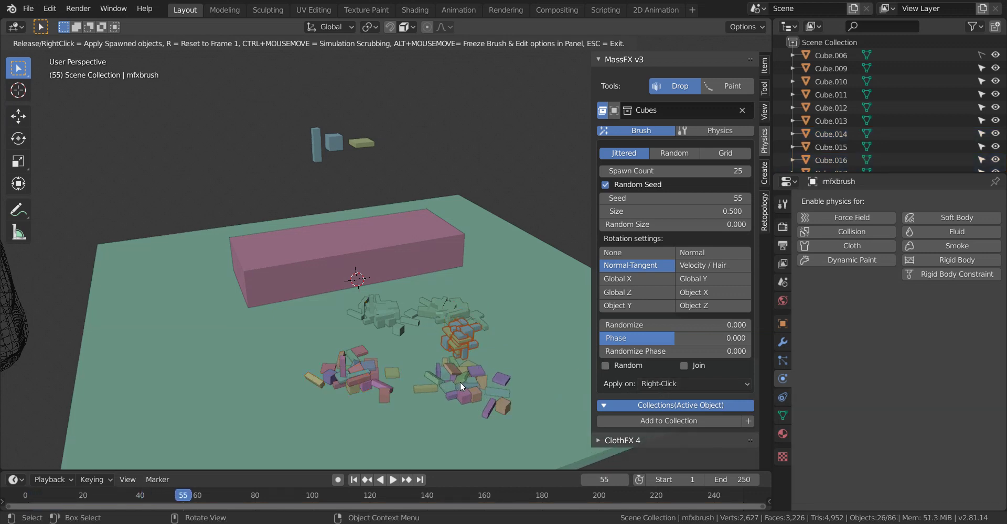
pyautogui.rightClick(456, 366)
pyautogui.click(459, 366)
pyautogui.hotkey('ctrl', 'z')
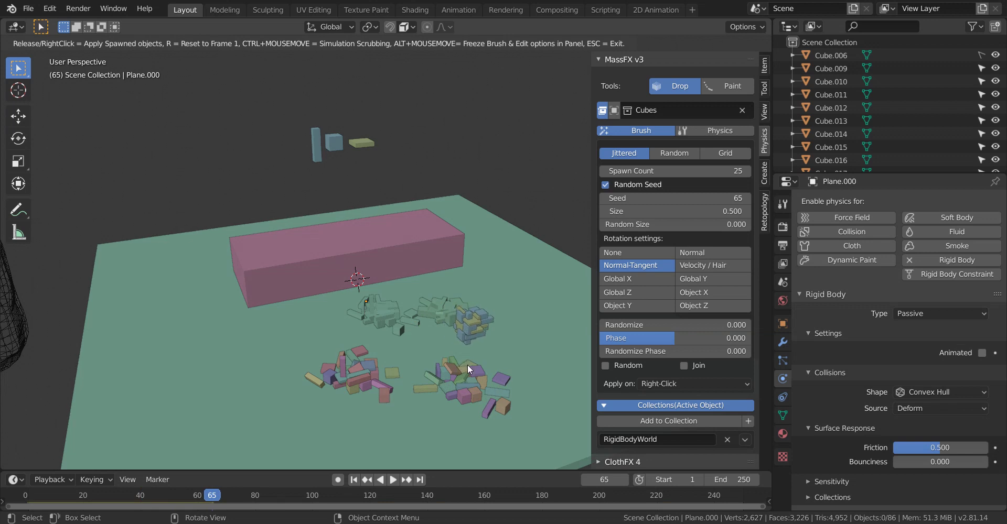
pyautogui.click(457, 373)
pyautogui.rightClick(464, 363)
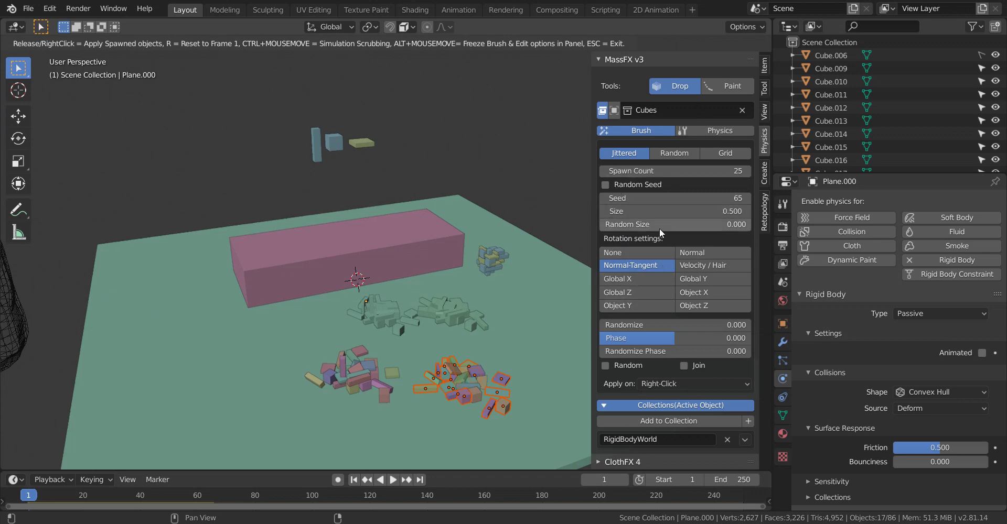
# Set the brush size to 1.400, Randomize to 0.316, Phase to 0.072 and Randomize Phase to 0.368, and enable Random.
pyautogui.moveTo(658, 210); pyautogui.dragTo(719, 213)
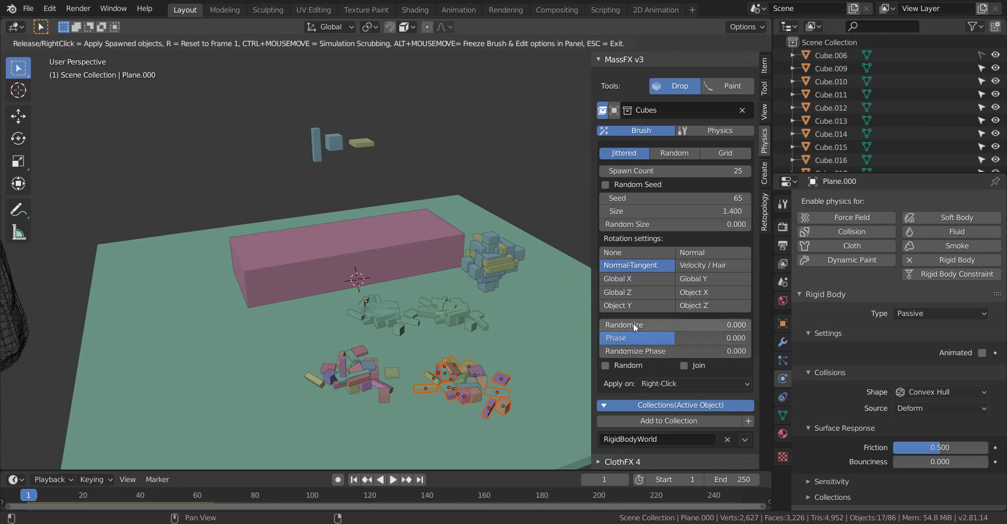
pyautogui.moveTo(634, 325); pyautogui.dragTo(622, 354)
pyautogui.click(624, 367)
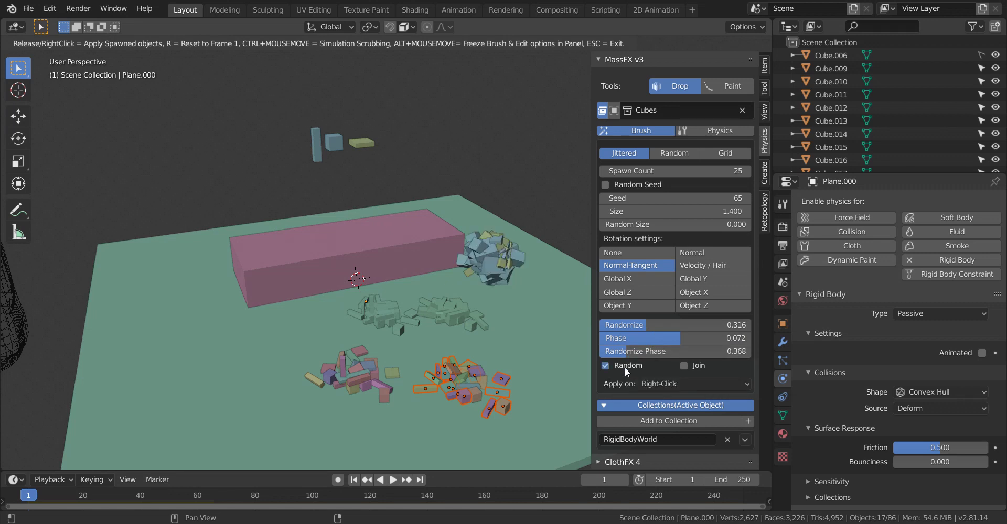
# Drop two clusters of the enlarged cubes onto opposite sides of the existing piles and apply them.
pyautogui.click(272, 348)
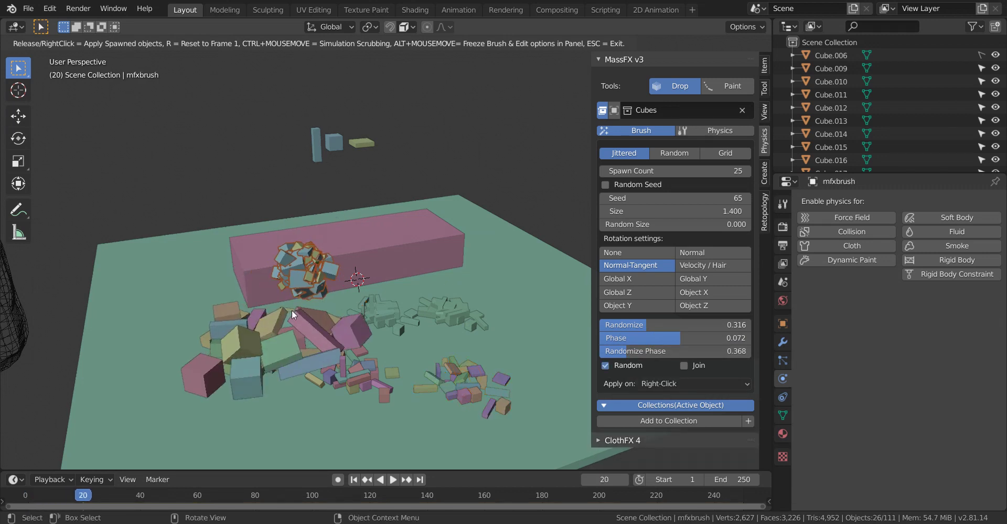
pyautogui.click(479, 328)
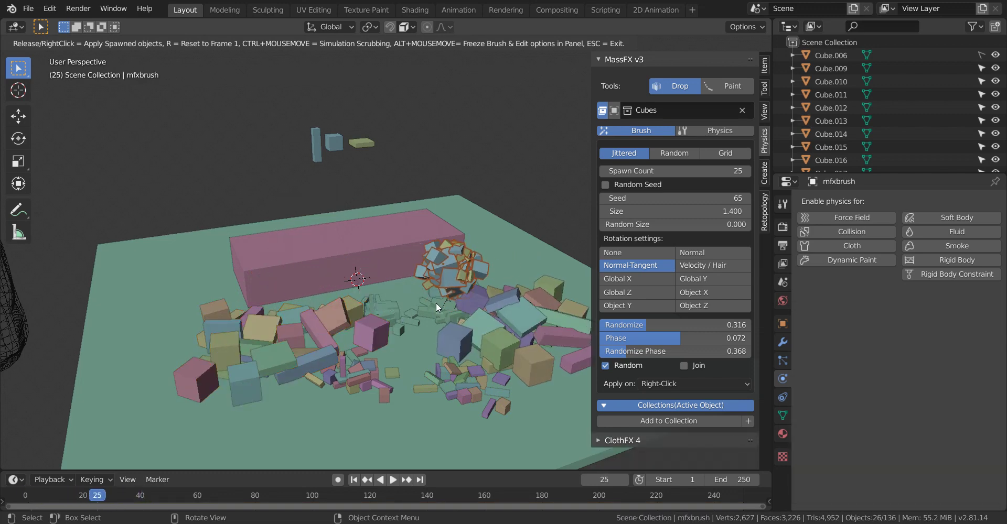
pyautogui.rightClick(435, 299)
pyautogui.moveTo(401, 282)
pyautogui.mouseDown(button='middle')
pyautogui.moveTo(352, 273)
pyautogui.moveTo(424, 277)
pyautogui.mouseUp(button='middle')
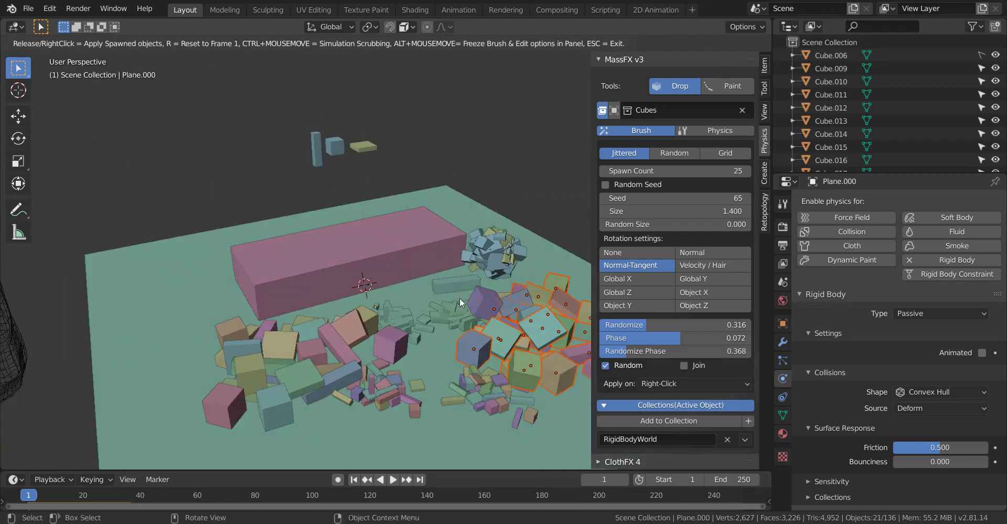
# Set the brush's physics speed to 20 and drop another large cluster between the piles in front of the block.
pyautogui.click(694, 129)
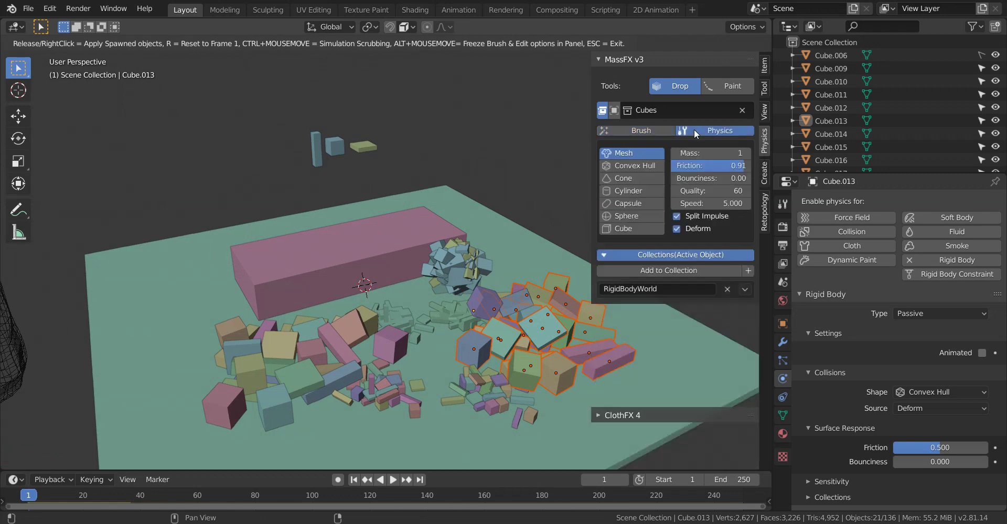
pyautogui.click(697, 203)
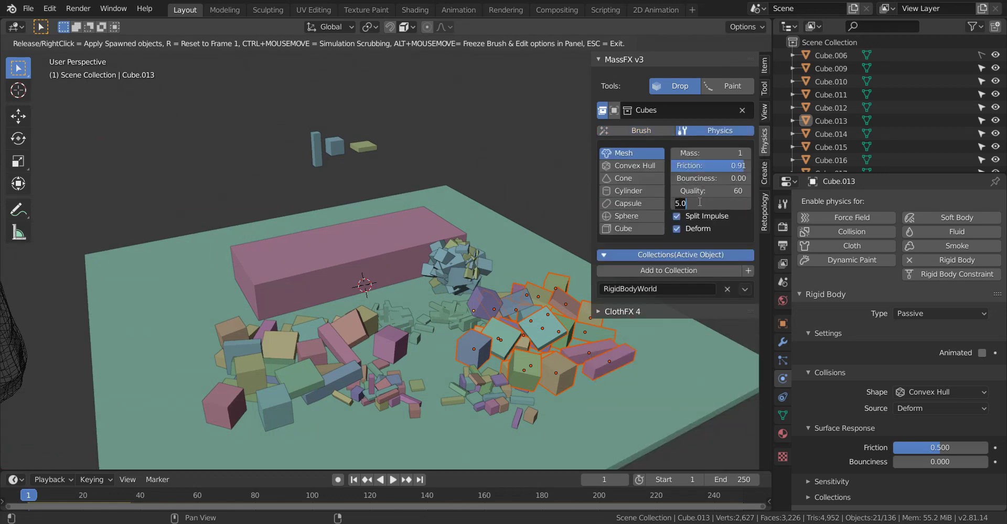
pyautogui.write('20')
pyautogui.press('Return')
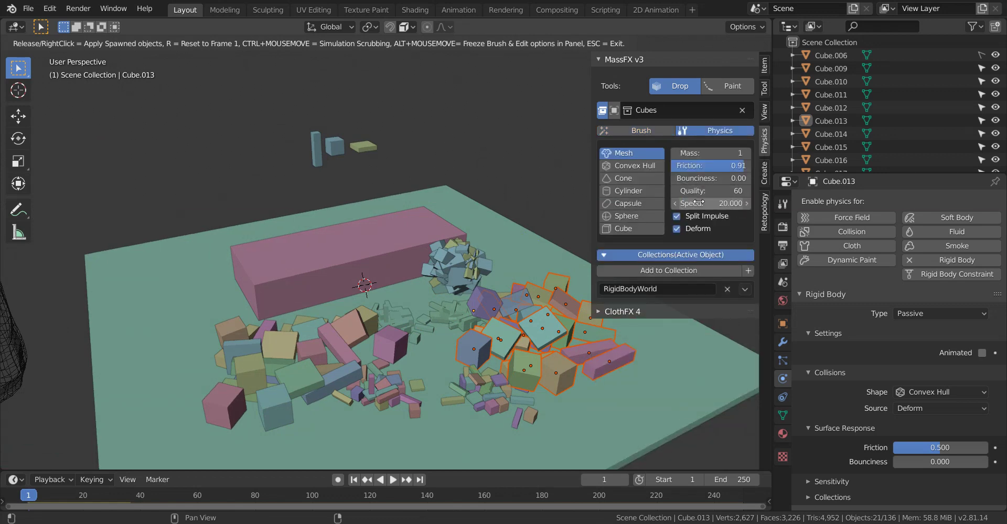
pyautogui.click(420, 318)
pyautogui.moveTo(420, 315)
pyautogui.mouseDown()
pyautogui.moveTo(413, 307)
pyautogui.moveTo(426, 267)
pyautogui.moveTo(431, 288)
pyautogui.moveTo(430, 276)
pyautogui.mouseUp()
pyautogui.moveTo(438, 273); pyautogui.dragTo(416, 282, button='middle')
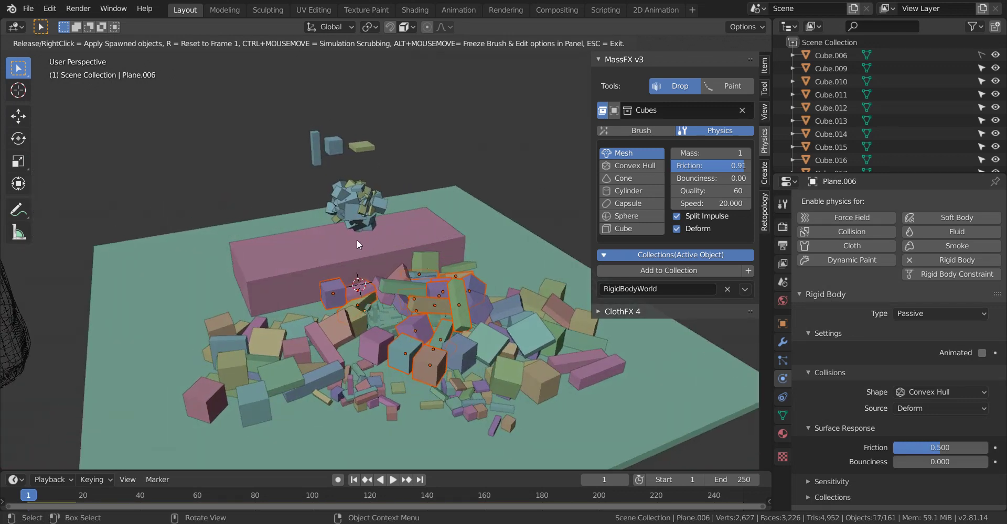
# Switch the brush to Paint, paint a row of cubes along the top of the pink block, and apply their simulation.
pyautogui.click(722, 84)
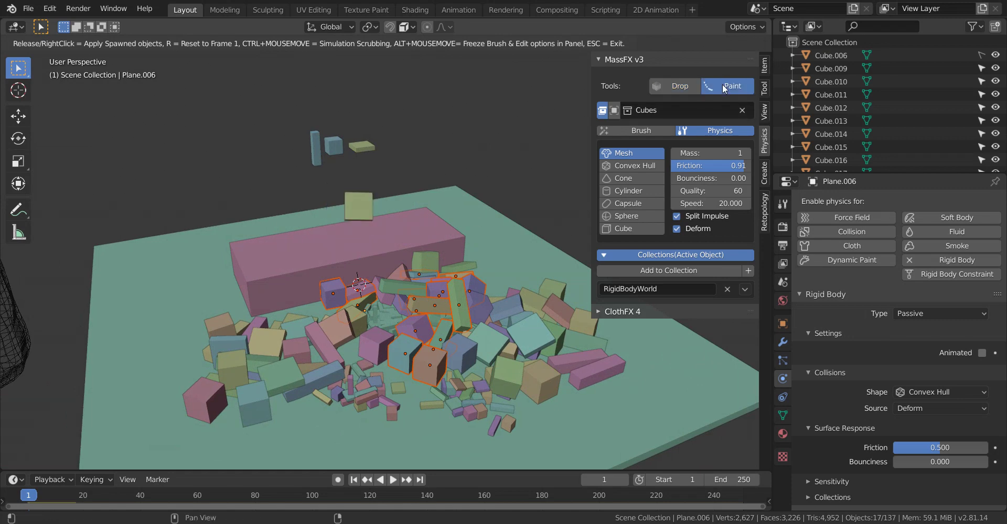
pyautogui.click(626, 133)
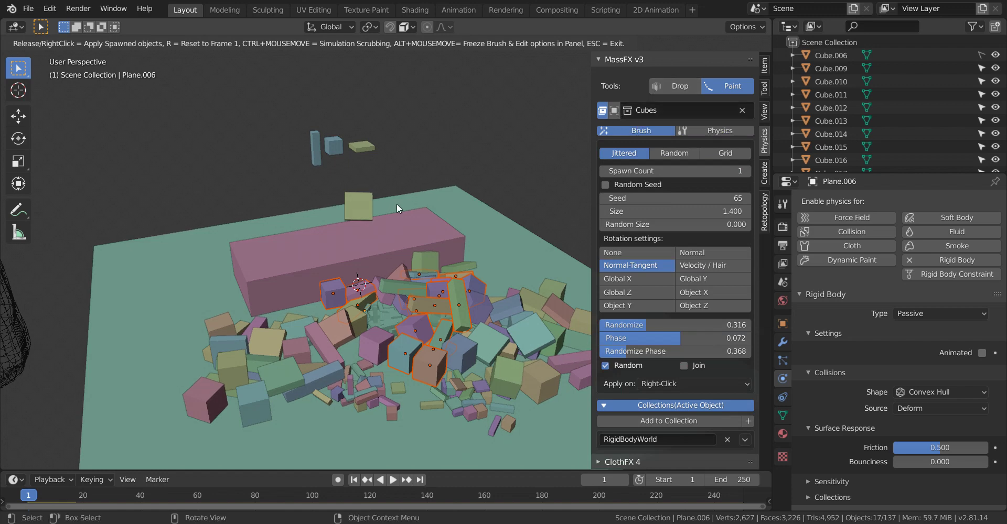
pyautogui.moveTo(405, 231)
pyautogui.mouseDown()
pyautogui.moveTo(231, 271)
pyautogui.moveTo(381, 252)
pyautogui.moveTo(294, 260)
pyautogui.moveTo(300, 229)
pyautogui.moveTo(239, 245)
pyautogui.moveTo(288, 257)
pyautogui.moveTo(326, 246)
pyautogui.mouseUp()
pyautogui.press('ctrl')
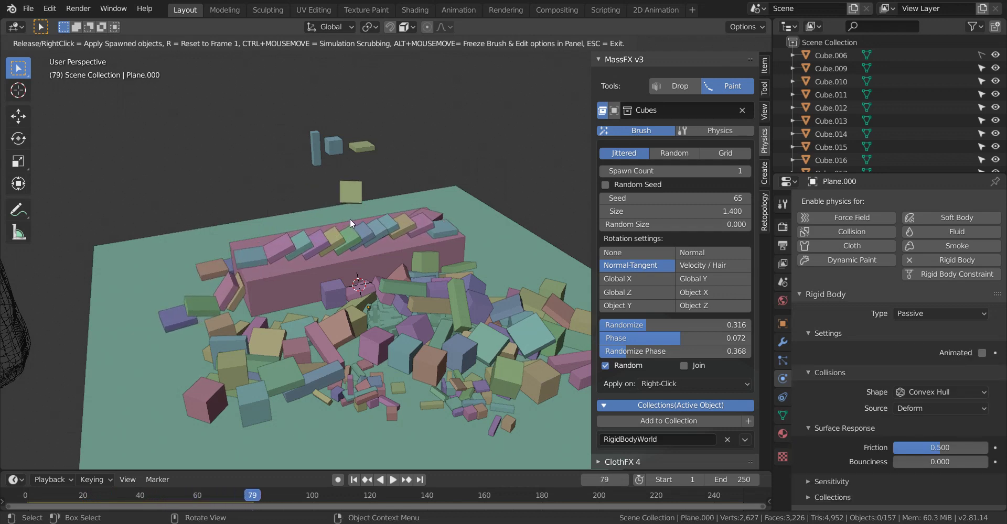
pyautogui.press('ctrl')
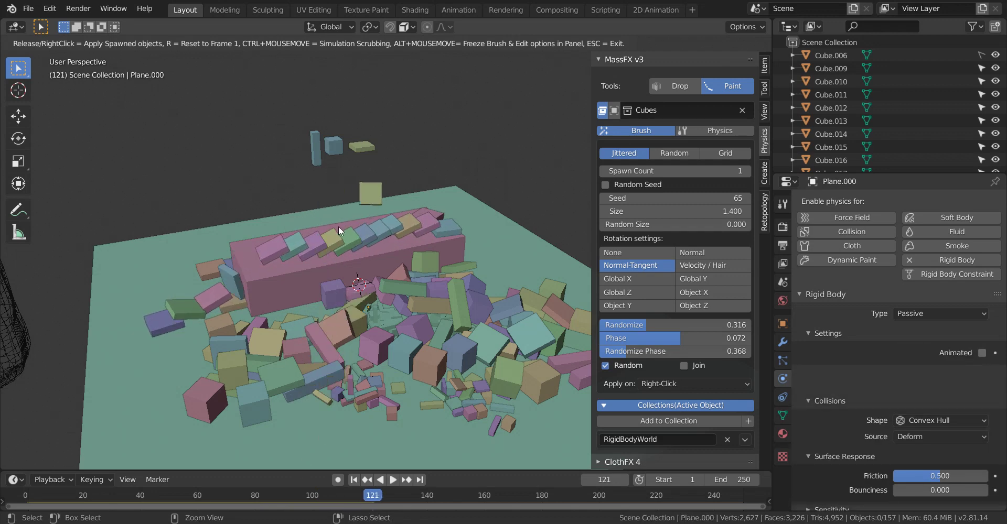
pyautogui.moveTo(373, 242)
pyautogui.mouseDown(button='middle')
pyautogui.moveTo(317, 270)
pyautogui.moveTo(376, 247)
pyautogui.mouseUp(button='middle')
pyautogui.rightClick(353, 230)
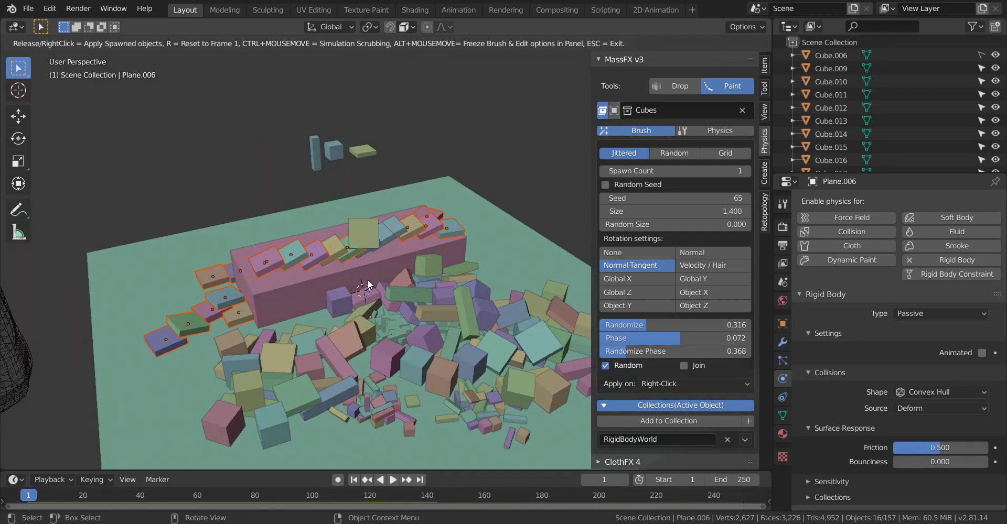
pyautogui.moveTo(407, 276); pyautogui.dragTo(389, 259, button='middle')
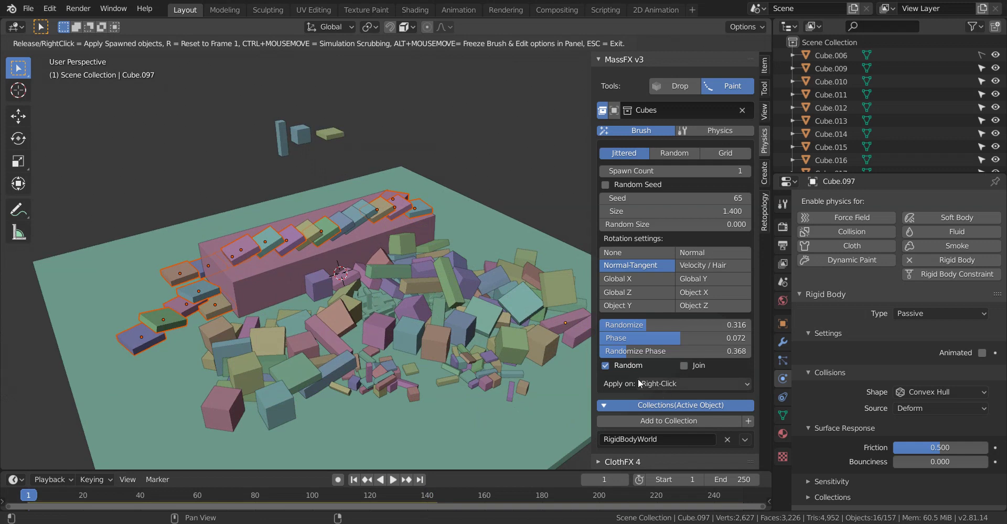
pyautogui.click(553, 296)
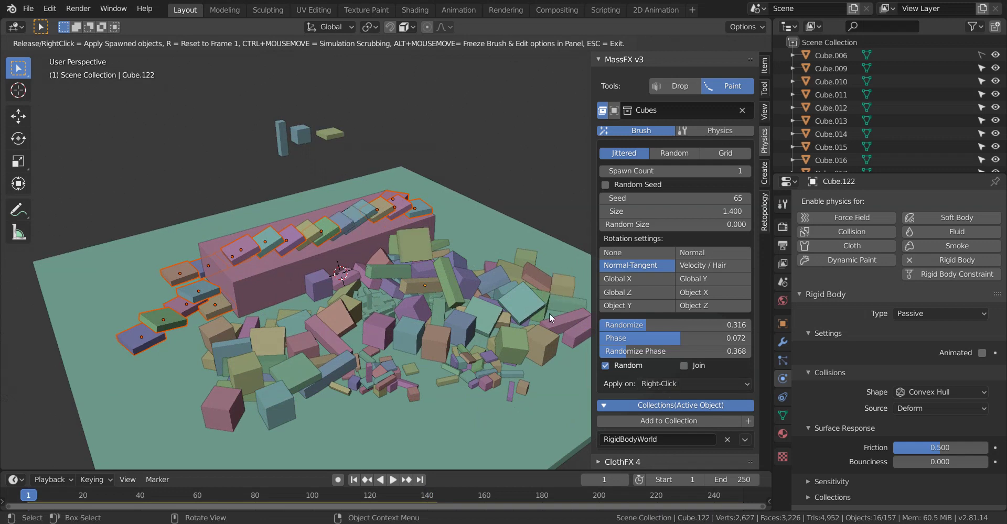
pyautogui.click(684, 383)
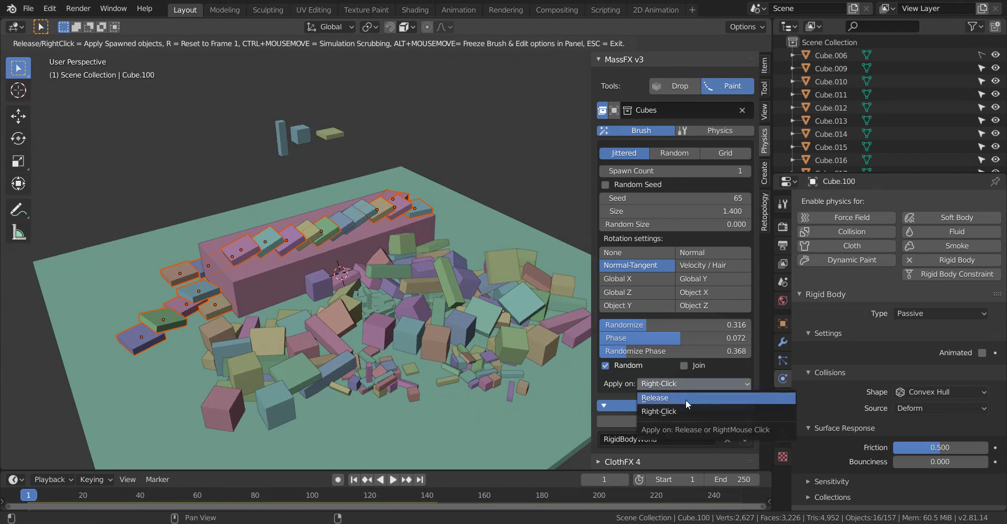
pyautogui.click(307, 269)
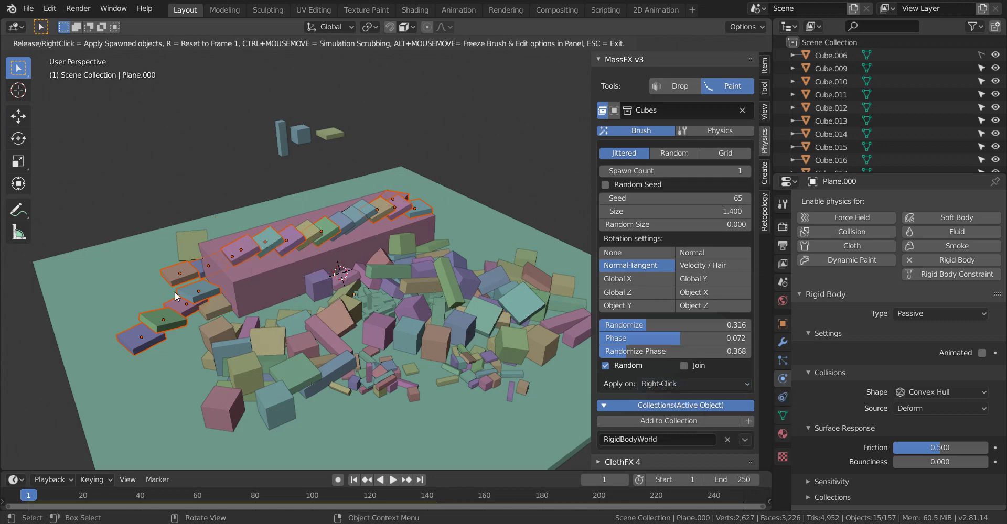
pyautogui.moveTo(136, 285)
pyautogui.mouseDown()
pyautogui.moveTo(392, 400)
pyautogui.moveTo(376, 380)
pyautogui.moveTo(398, 353)
pyautogui.moveTo(371, 369)
pyautogui.moveTo(423, 334)
pyautogui.moveTo(370, 324)
pyautogui.moveTo(403, 329)
pyautogui.moveTo(384, 307)
pyautogui.moveTo(382, 336)
pyautogui.mouseUp()
pyautogui.scroll(-1, 382, 297)
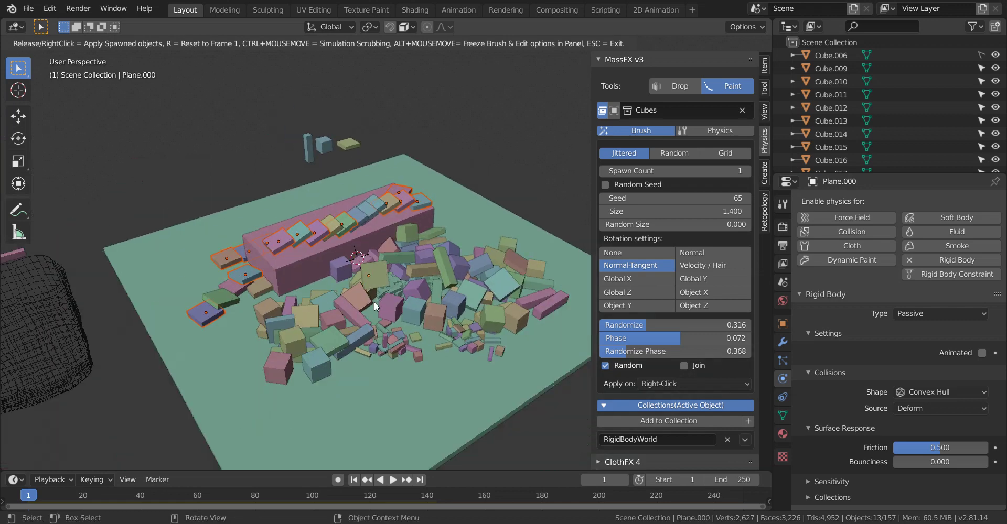
pyautogui.moveTo(396, 290)
pyautogui.keyDown('alt'); pyautogui.keyDown('shift'); pyautogui.mouseDown()
pyautogui.moveTo(381, 297)
pyautogui.moveTo(407, 282)
pyautogui.mouseUp(); pyautogui.keyUp('shift'); pyautogui.keyUp('alt')
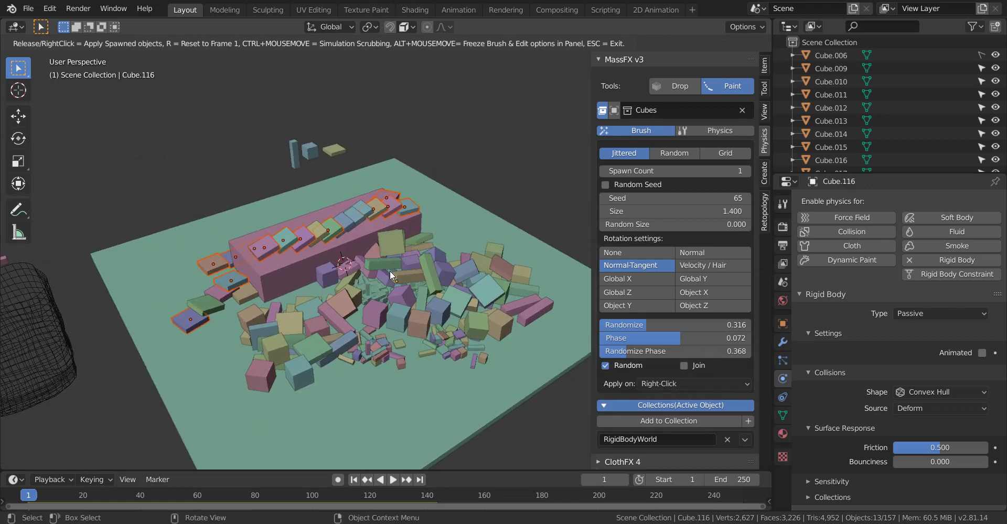
# Exit the brush and delete all the dropped and painted cubes from the floor and the pink block.
pyautogui.rightClick(390, 270)
pyautogui.press('b')
pyautogui.moveTo(266, 125); pyautogui.dragTo(434, 178)
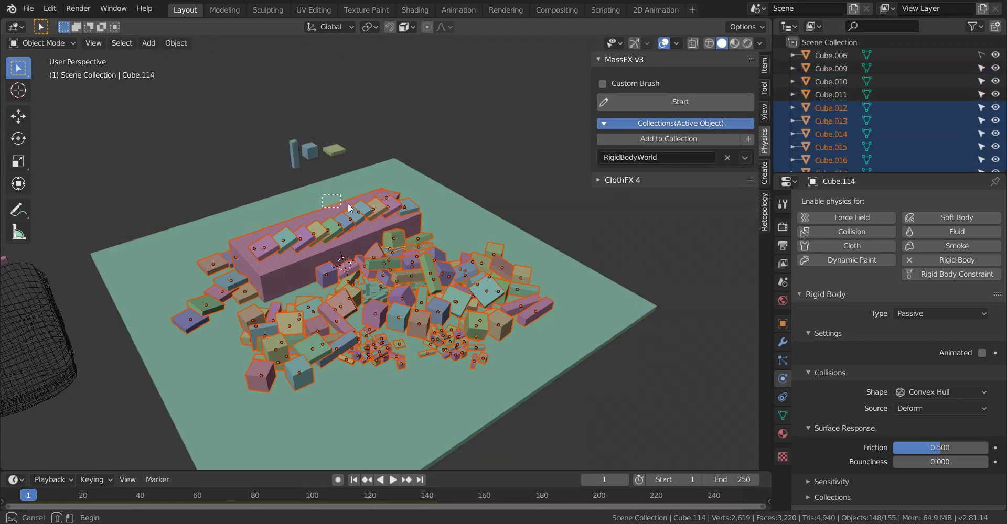
pyautogui.press('x')
pyautogui.click(448, 174)
pyautogui.click(363, 279)
# Add a new cube mesh and move it along the Y axis in front of the pink block.
pyautogui.moveTo(364, 279); pyautogui.dragTo(384, 252, button='middle')
pyautogui.moveTo(392, 211); pyautogui.dragTo(421, 265, button='middle')
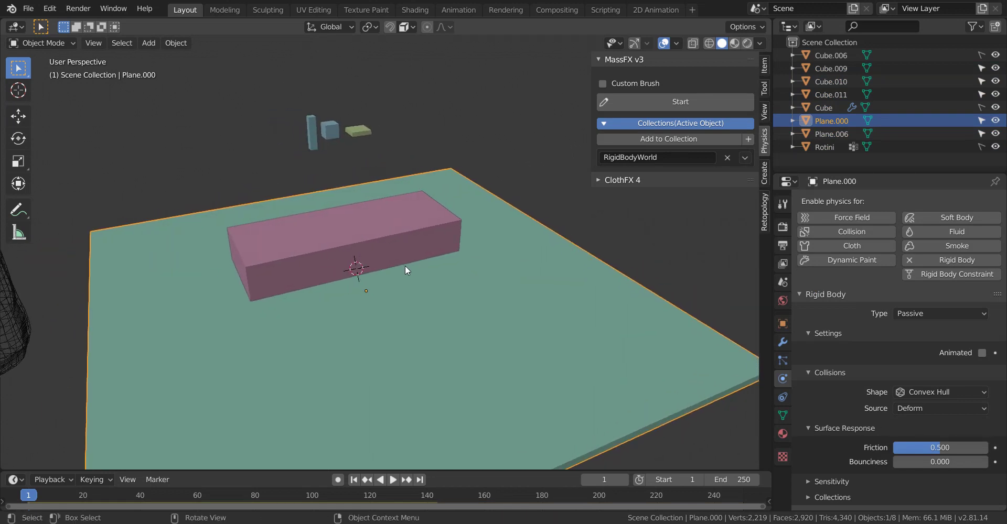
pyautogui.press('F3')
pyautogui.press('BackSpace')
pyautogui.write('cube')
pyautogui.press('Return')
pyautogui.press('g')
pyautogui.press('y')
pyautogui.click(403, 303)
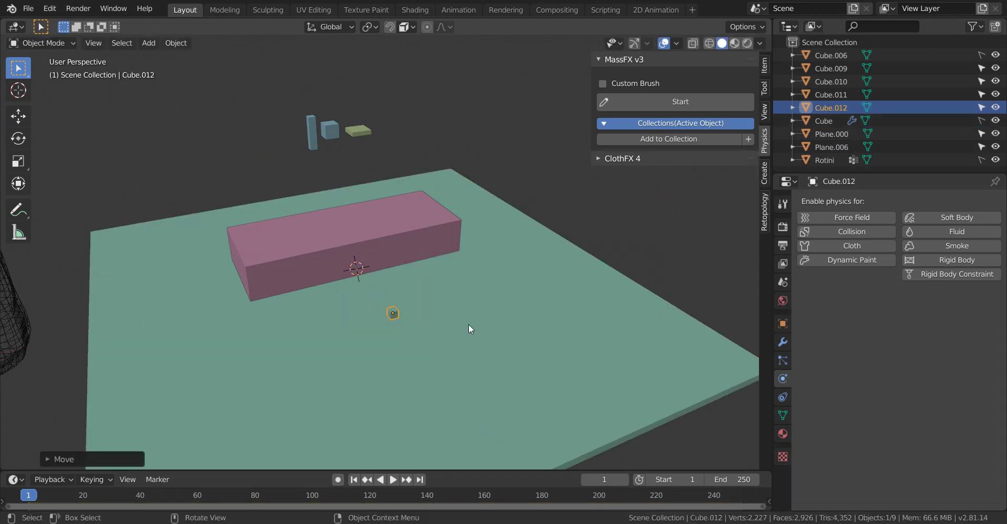
# Raise the new cube along the Z axis above the floor and enter Edit Mode on it.
pyautogui.press('g')
pyautogui.press('z')
pyautogui.click(470, 283)
pyautogui.press('Tab')
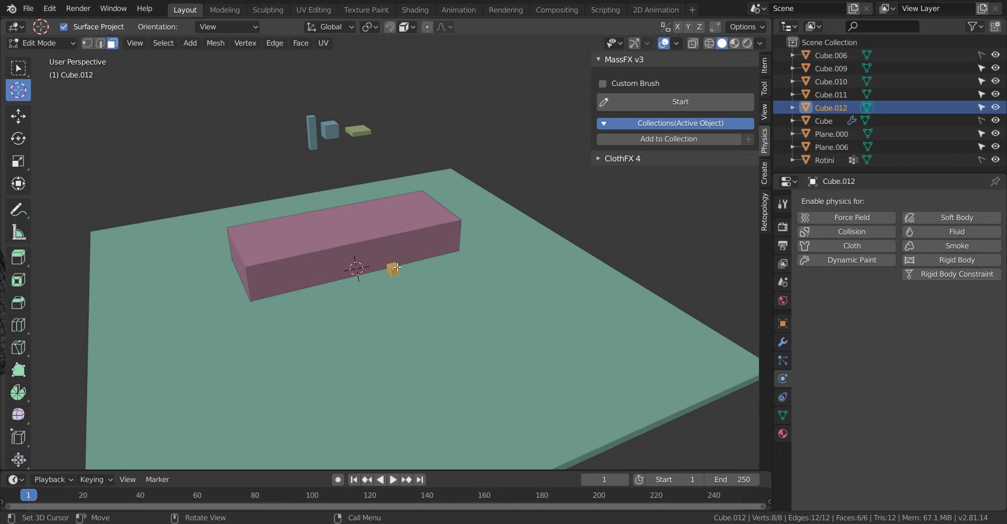
# Stretch the new cube's mesh along the X axis into a long bar in front of the pink block.
pyautogui.press('s')
pyautogui.press('x')
pyautogui.click(680, 255)
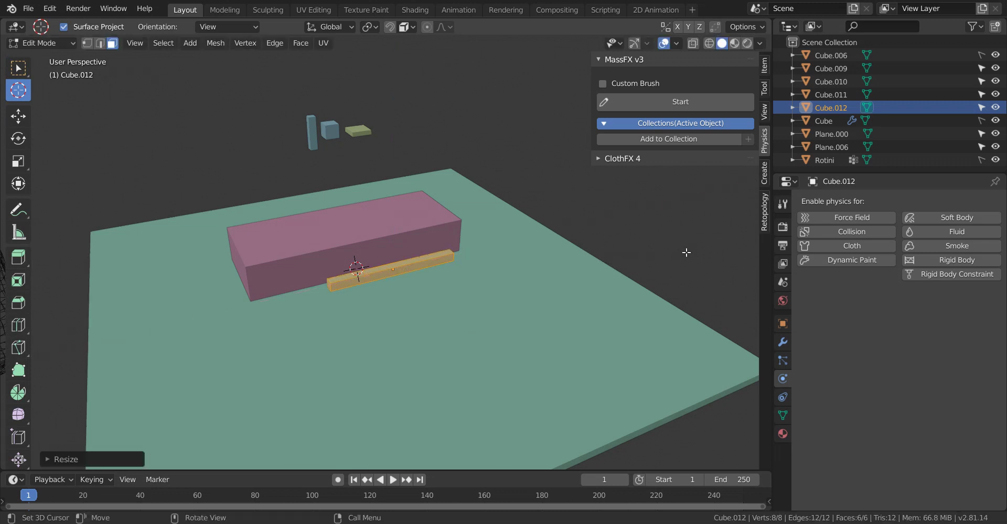
pyautogui.press('s')
pyautogui.press('x')
pyautogui.click(426, 275)
# Flatten the bar along the Z axis, widen it along the Y axis into a plank, and return to Object Mode.
pyautogui.press('s')
pyautogui.press('z')
pyautogui.click(419, 287)
pyautogui.press('s')
pyautogui.press('y')
pyautogui.click(426, 293)
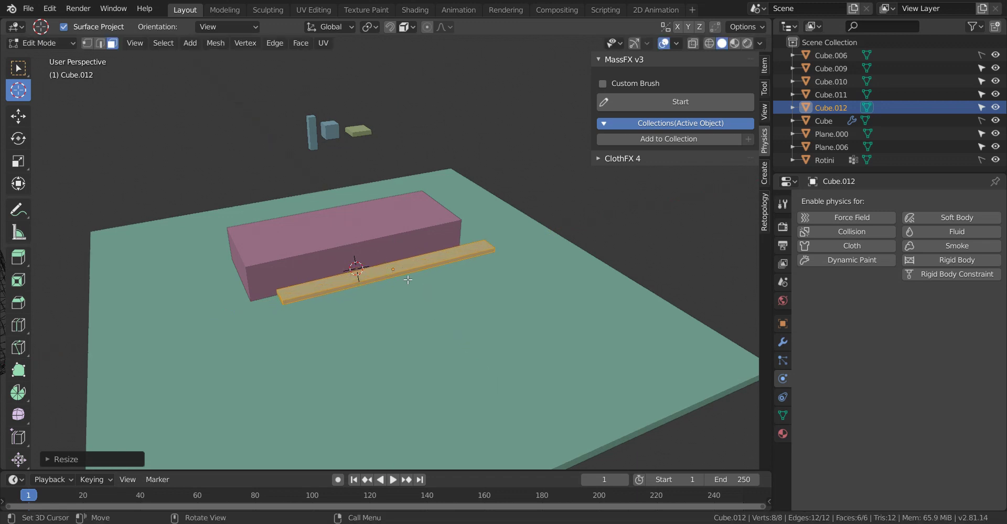
pyautogui.press('Tab')
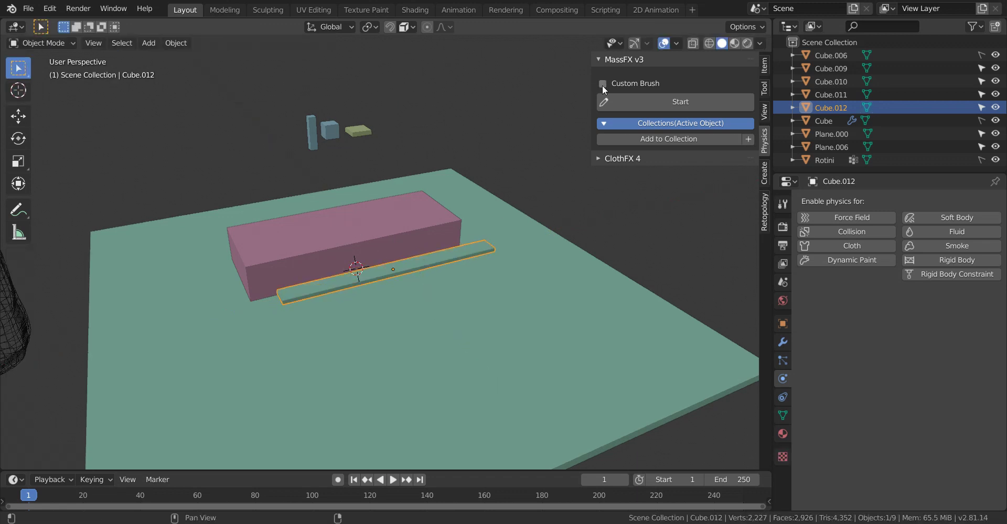
# Start the MassFX brush with the plank as custom brush, choose the Cubes collection, and set the Spawn Count to 89.
pyautogui.click(667, 100)
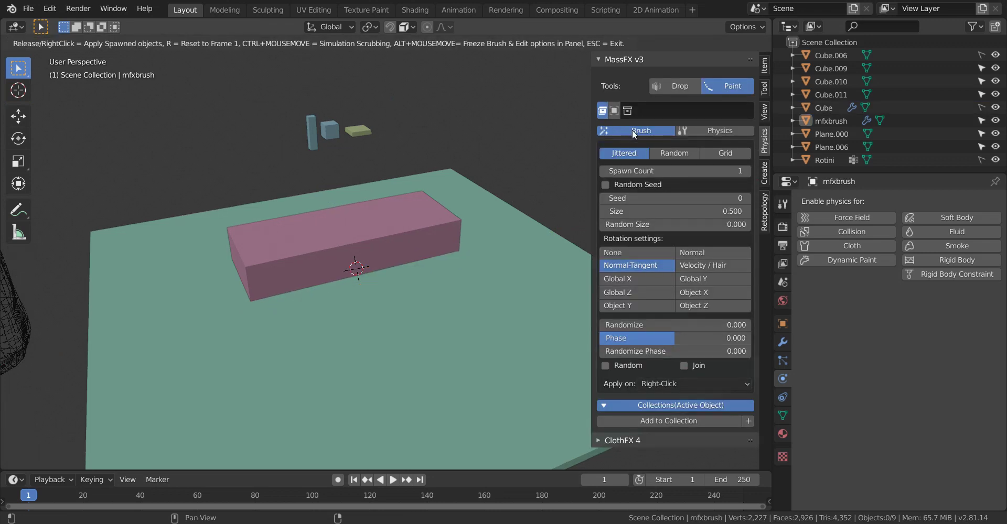
pyautogui.click(426, 281)
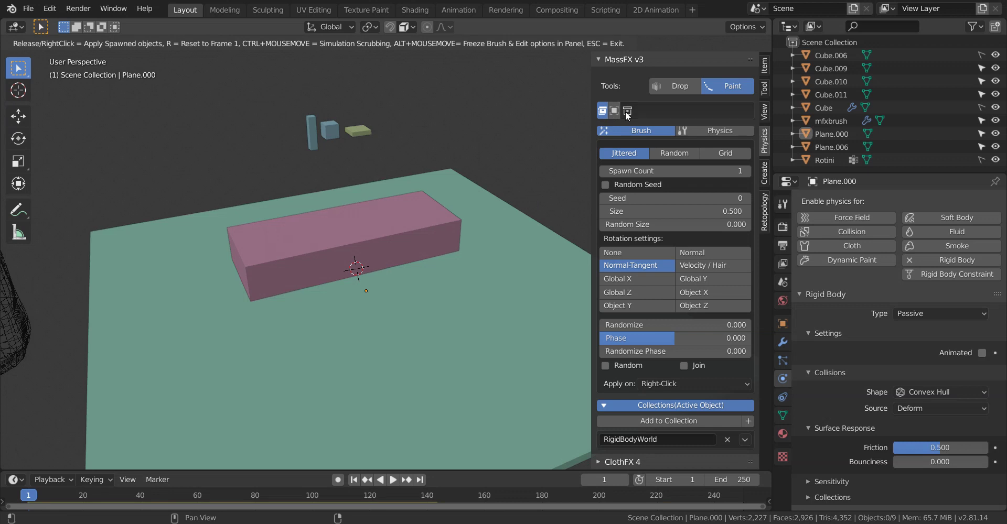
pyautogui.click(641, 111)
pyautogui.click(648, 143)
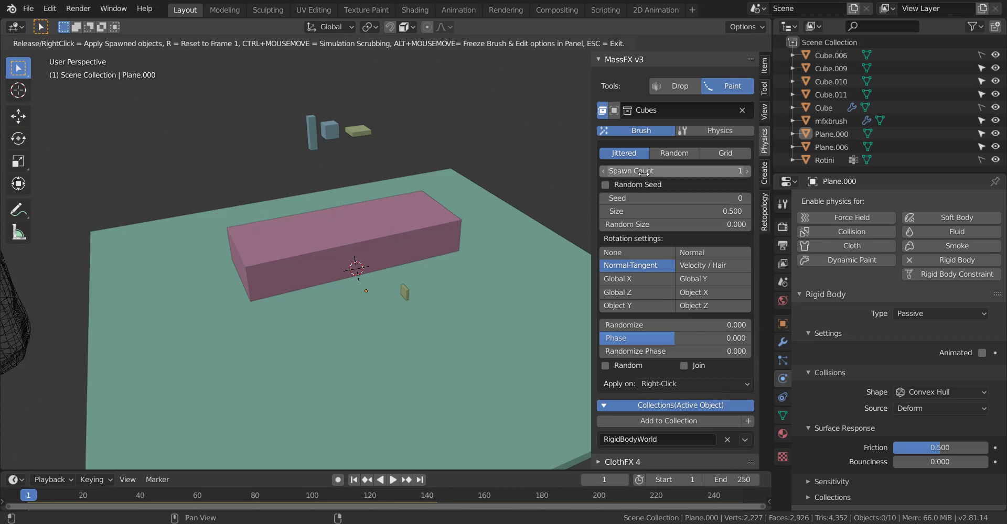
pyautogui.moveTo(643, 173); pyautogui.dragTo(690, 174)
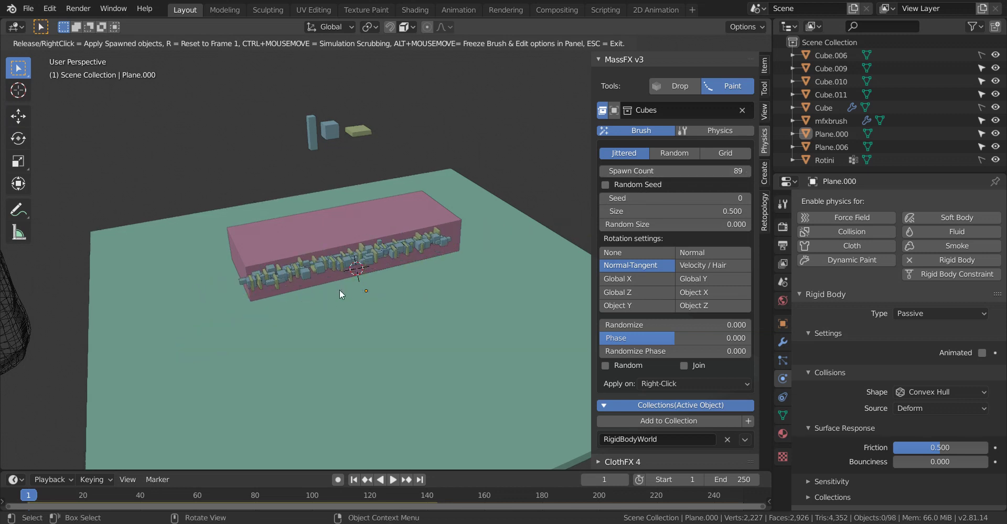
# Paint dense rows of cubes over the pink block and the floor in front of it, and apply their simulation.
pyautogui.moveTo(325, 232)
pyautogui.mouseDown()
pyautogui.moveTo(369, 303)
pyautogui.moveTo(329, 231)
pyautogui.moveTo(363, 279)
pyautogui.moveTo(399, 292)
pyautogui.moveTo(409, 293)
pyautogui.moveTo(430, 260)
pyautogui.moveTo(401, 239)
pyautogui.moveTo(348, 238)
pyautogui.moveTo(335, 263)
pyautogui.mouseUp()
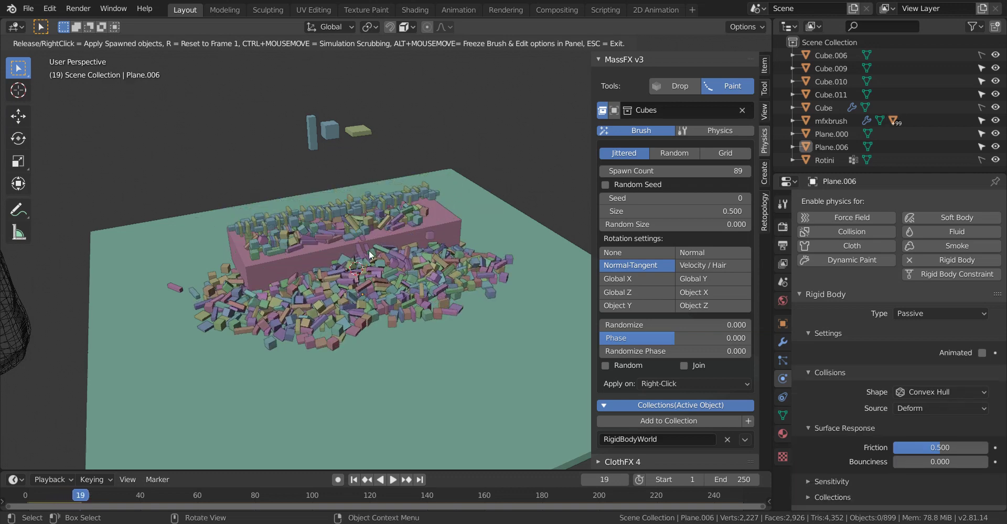
pyautogui.moveTo(397, 281); pyautogui.dragTo(393, 261, button='middle')
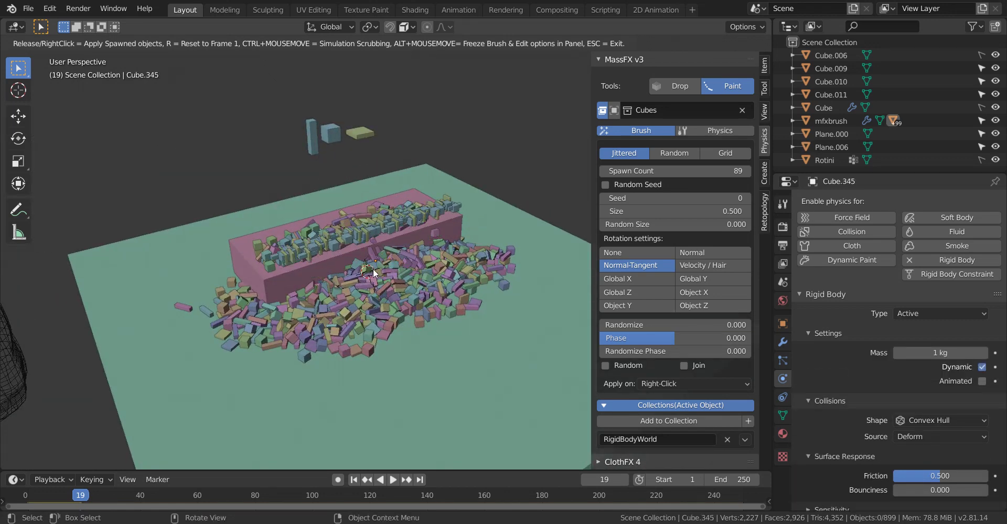
pyautogui.moveTo(382, 281)
pyautogui.mouseDown()
pyautogui.moveTo(396, 249)
pyautogui.moveTo(394, 272)
pyautogui.moveTo(360, 294)
pyautogui.moveTo(394, 268)
pyautogui.moveTo(429, 264)
pyautogui.mouseUp()
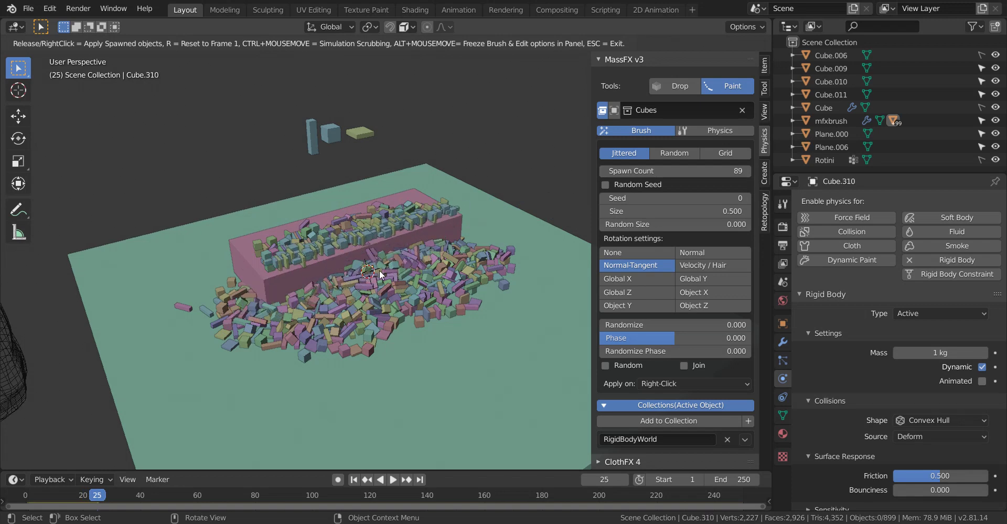
pyautogui.rightClick(391, 285)
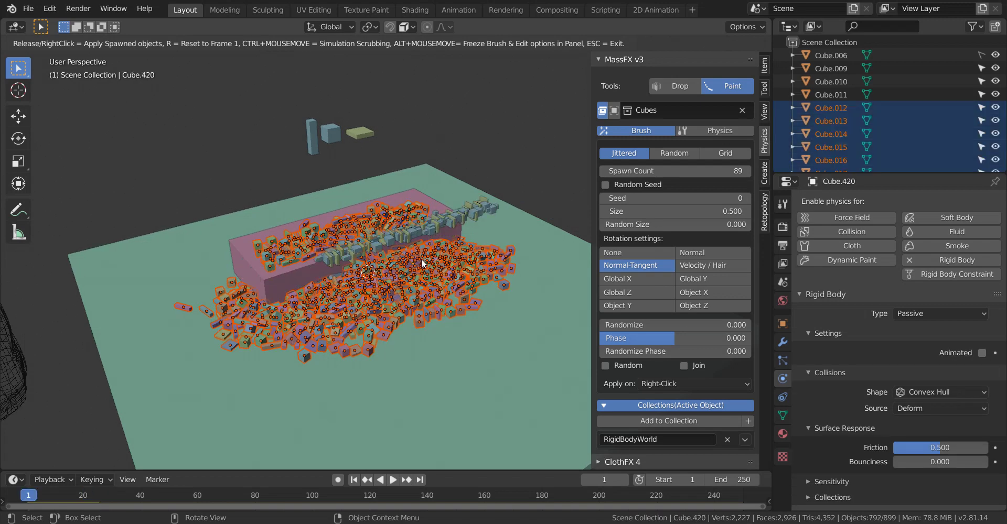
# Set the brush's physics collision shape to Cube, after trying Convex Hull.
pyautogui.moveTo(420, 259)
pyautogui.mouseDown(button='middle')
pyautogui.moveTo(382, 262)
pyautogui.moveTo(373, 275)
pyautogui.mouseUp(button='middle')
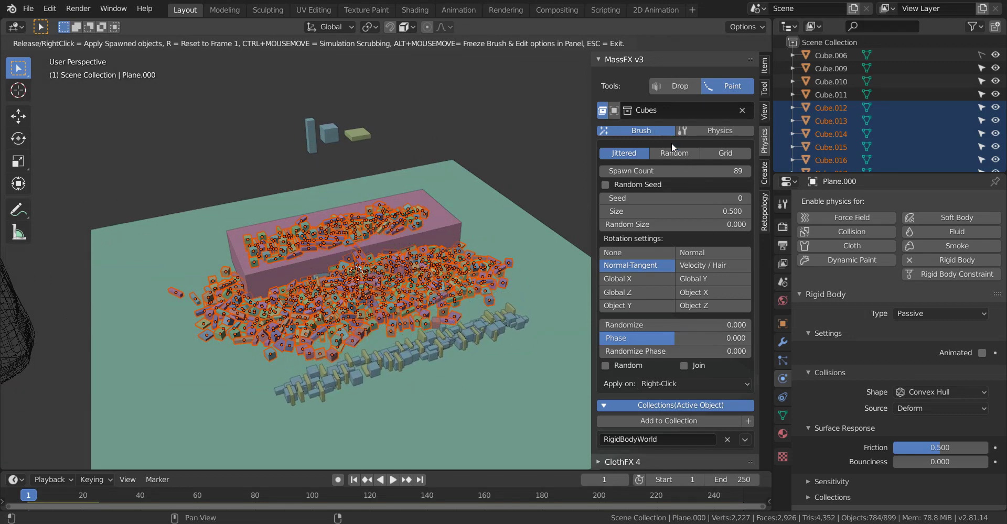
pyautogui.click(693, 131)
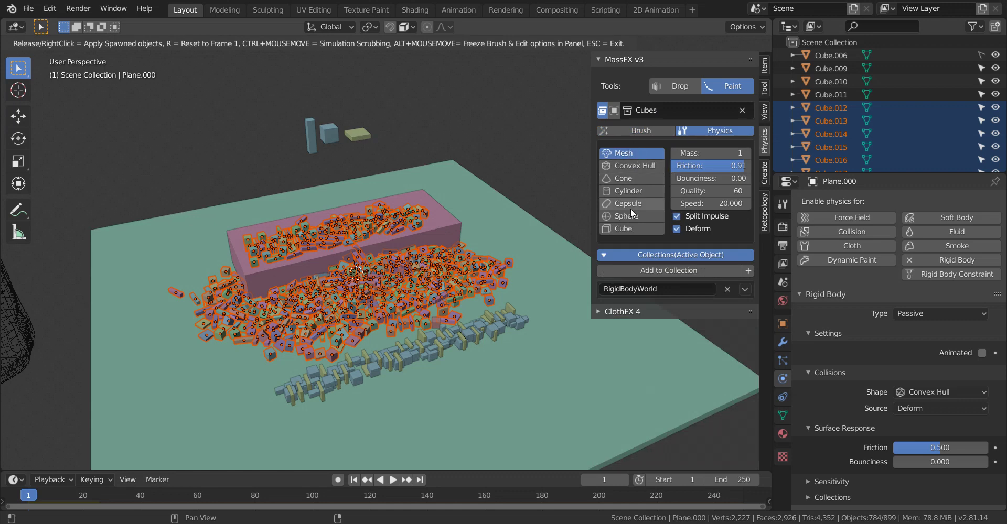
pyautogui.click(631, 164)
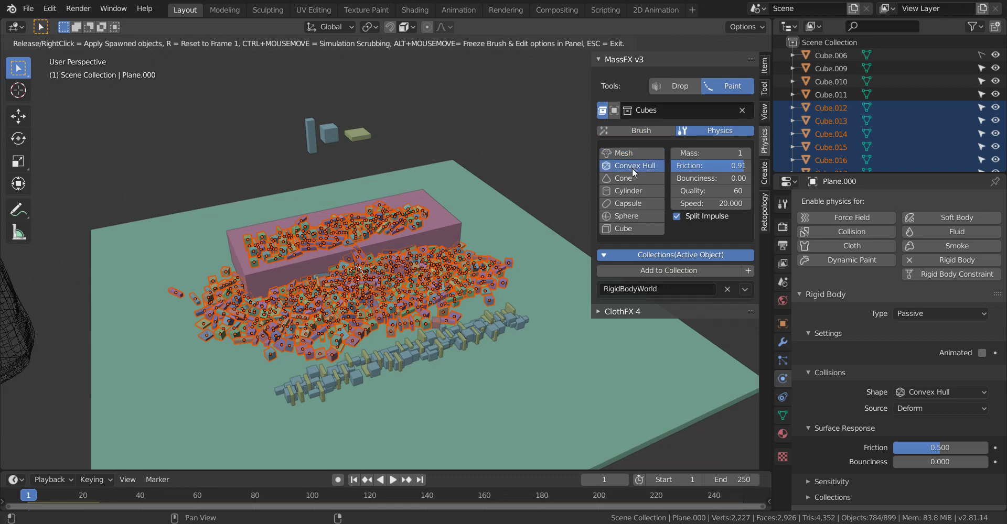
pyautogui.click(626, 230)
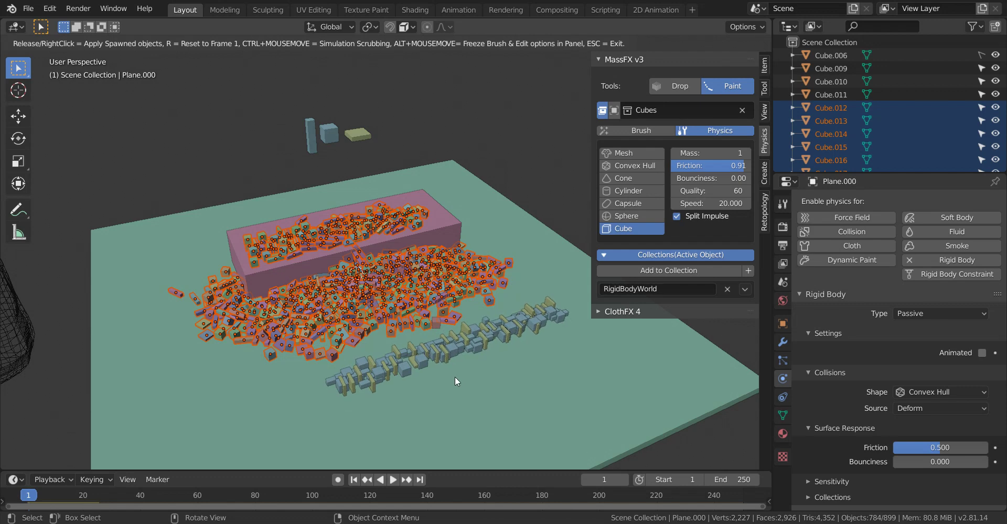
# Paint more cubes across the open floor in front of the existing pile, apply their simulation, and exit the brush.
pyautogui.scroll(-2, 449, 352)
pyautogui.moveTo(445, 348)
pyautogui.mouseDown()
pyautogui.moveTo(452, 375)
pyautogui.moveTo(385, 304)
pyautogui.moveTo(429, 327)
pyautogui.moveTo(399, 321)
pyautogui.moveTo(410, 290)
pyautogui.moveTo(457, 321)
pyautogui.mouseUp()
pyautogui.moveTo(457, 321)
pyautogui.mouseDown(button='middle')
pyautogui.moveTo(389, 269)
pyautogui.moveTo(465, 292)
pyautogui.mouseUp(button='middle')
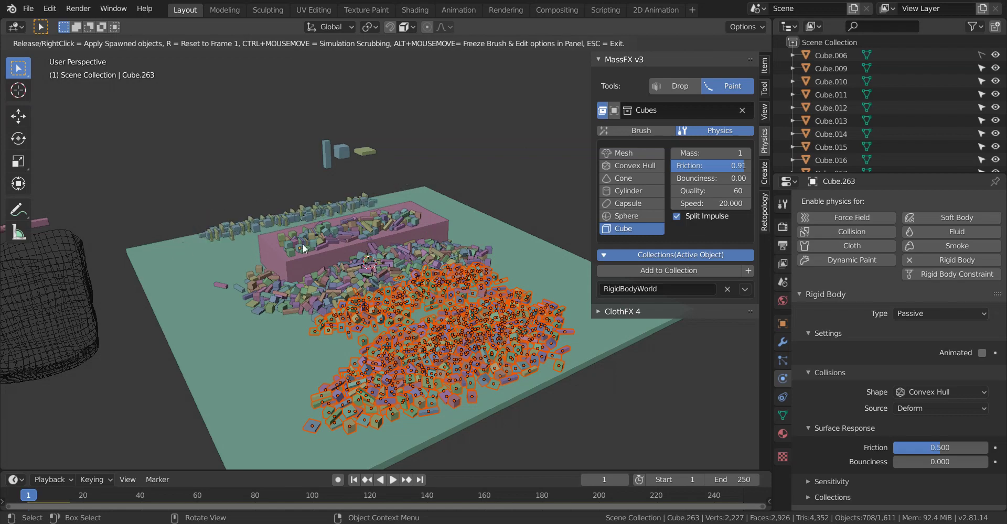
pyautogui.press('Escape')
# Clear the selection and examine the painted cube piles on the floor and the pink block from several angles.
pyautogui.scroll(1, 411, 288)
pyautogui.press('a')
pyautogui.hotkey('alt', 'a')
pyautogui.scroll(3, 436, 323)
pyautogui.moveTo(436, 323)
pyautogui.keyDown('shift'); pyautogui.mouseDown(button='middle')
pyautogui.moveTo(389, 244)
pyautogui.moveTo(390, 291)
pyautogui.moveTo(276, 290)
pyautogui.moveTo(475, 304)
pyautogui.moveTo(397, 300)
pyautogui.moveTo(436, 269)
pyautogui.moveTo(410, 265)
pyautogui.moveTo(430, 282)
pyautogui.moveTo(468, 255)
pyautogui.mouseUp(button='middle'); pyautogui.keyUp('shift')
pyautogui.scroll(-6, 347, 260)
pyautogui.moveTo(433, 281); pyautogui.dragTo(386, 285, button='middle')
pyautogui.scroll(2, 398, 292)
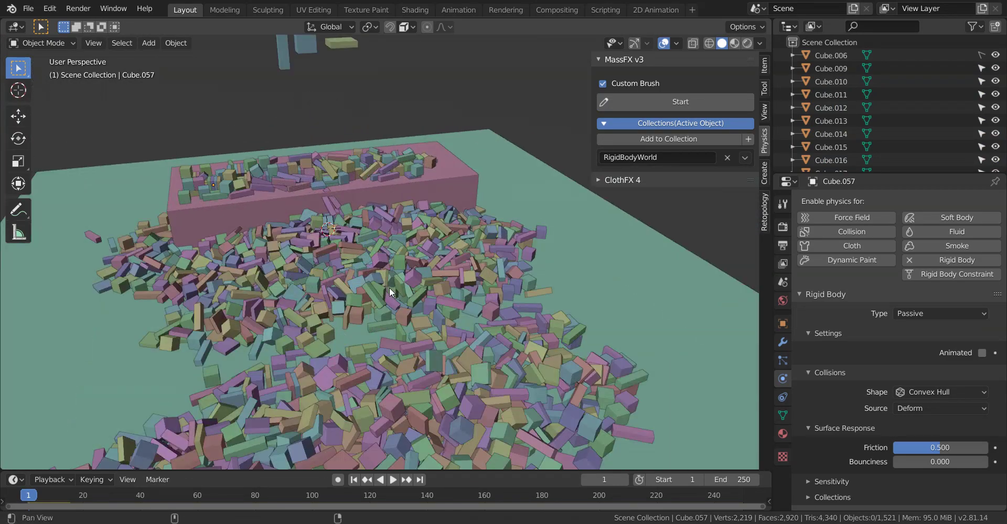
pyautogui.keyDown('shift'); pyautogui.moveTo(367, 249); pyautogui.dragTo(391, 248, button='middle'); pyautogui.keyUp('shift')
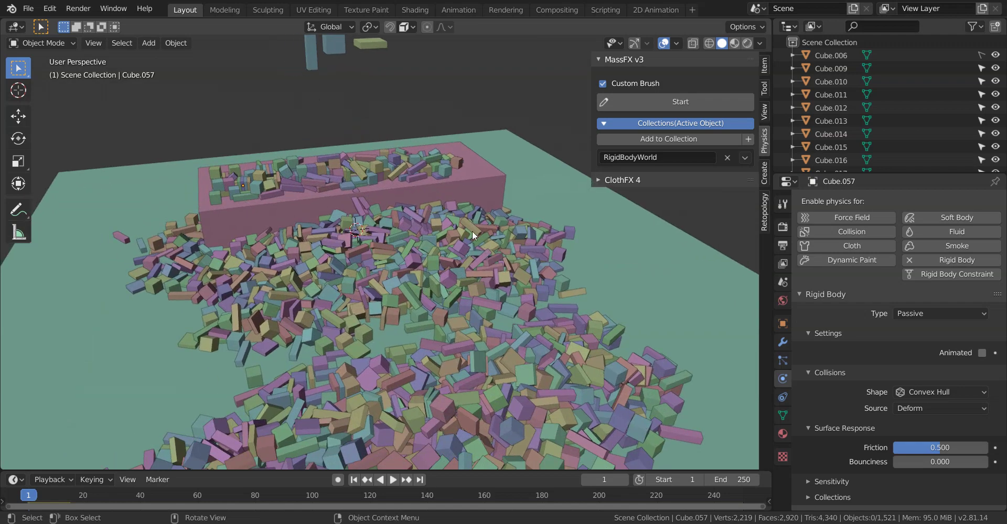
pyautogui.scroll(-3, 431, 214)
pyautogui.moveTo(355, 206); pyautogui.dragTo(316, 263, button='middle')
pyautogui.keyDown('shift'); pyautogui.moveTo(383, 277); pyautogui.dragTo(446, 300, button='middle'); pyautogui.keyUp('shift')
pyautogui.scroll(-1, 446, 300)
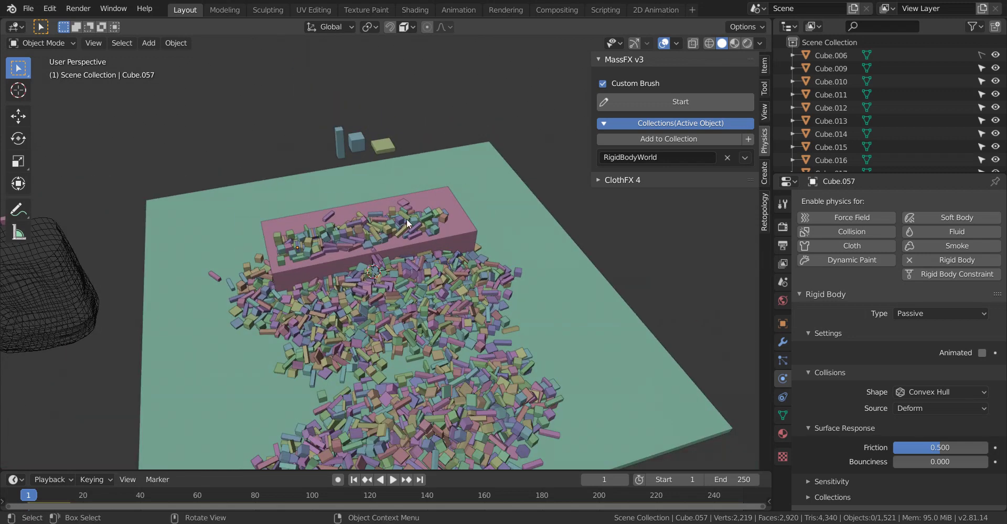
# Delete all the painted cubes from the floor and the pink block, keeping the scene's original objects.
pyautogui.press('a')
pyautogui.press('b')
pyautogui.moveTo(282, 122)
pyautogui.keyDown('shift'); pyautogui.mouseDown()
pyautogui.moveTo(468, 177)
pyautogui.moveTo(472, 197)
pyautogui.mouseUp(); pyautogui.keyUp('shift')
pyautogui.press('b')
pyautogui.press('x')
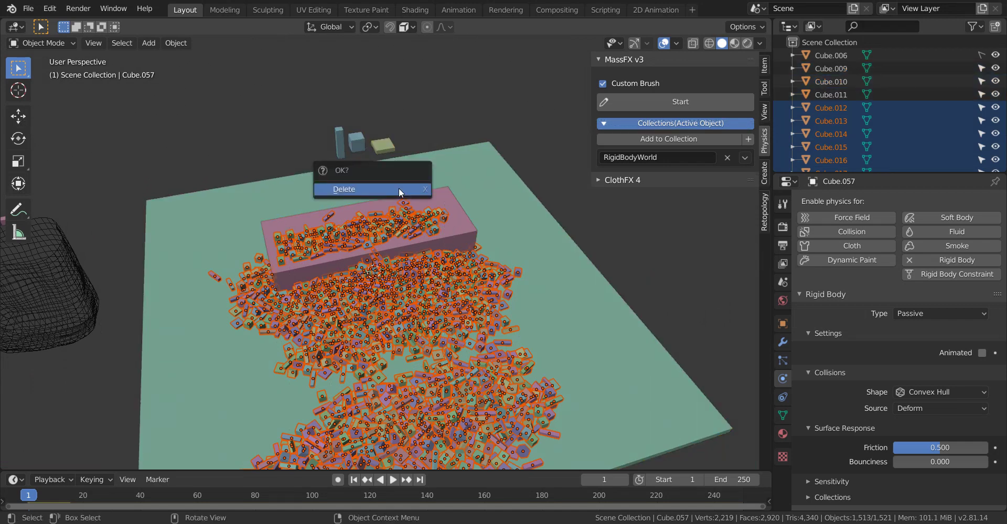
pyautogui.click(420, 190)
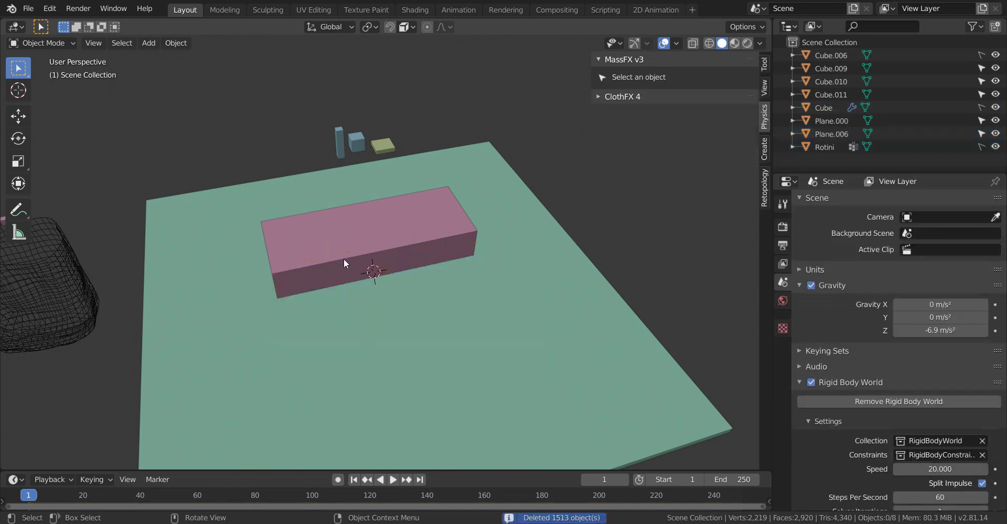
# Make the Cube, Rotini and Cube.006 objects selectable in the viewport.
pyautogui.moveTo(344, 259); pyautogui.dragTo(254, 237, button='middle')
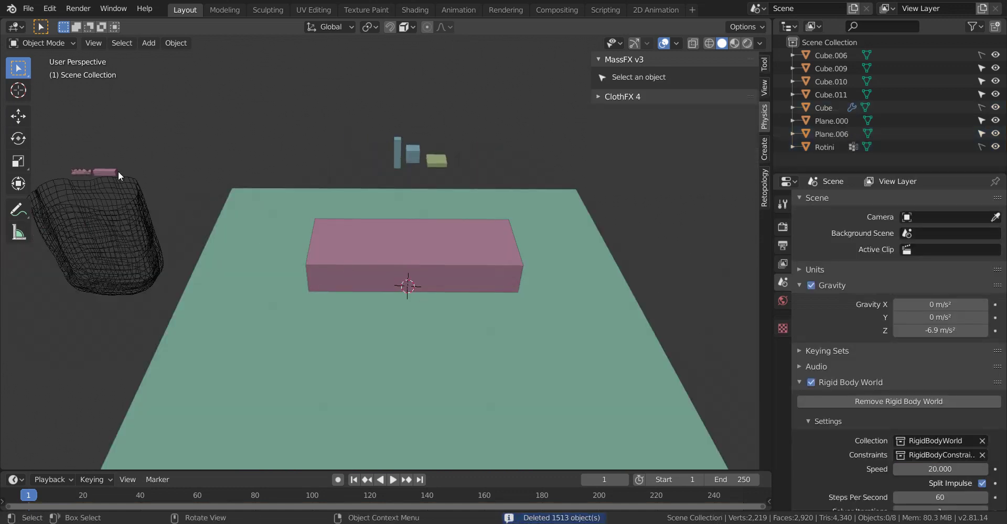
pyautogui.moveTo(69, 166); pyautogui.dragTo(162, 212)
pyautogui.keyDown('shift'); pyautogui.moveTo(145, 215); pyautogui.dragTo(250, 187, button='middle'); pyautogui.keyUp('shift')
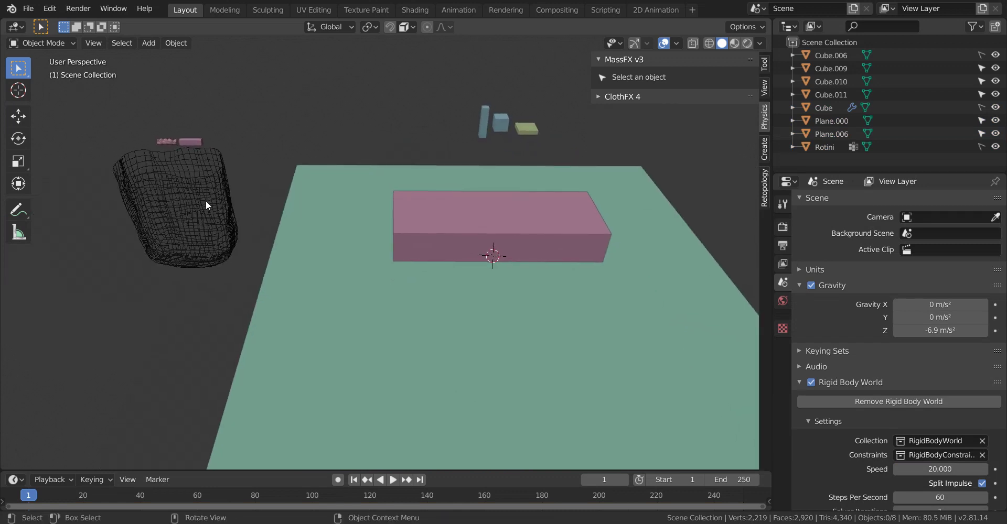
pyautogui.click(979, 107)
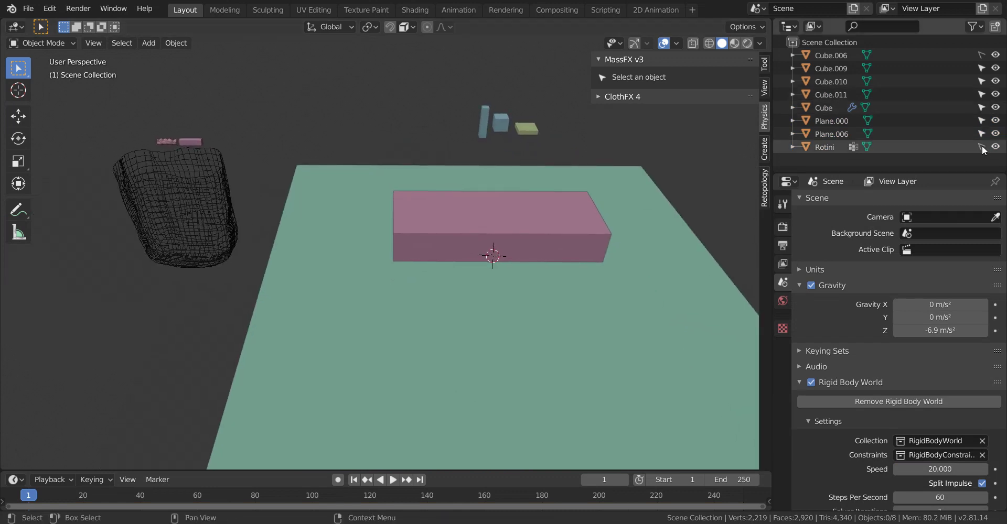
pyautogui.click(981, 147)
pyautogui.click(979, 54)
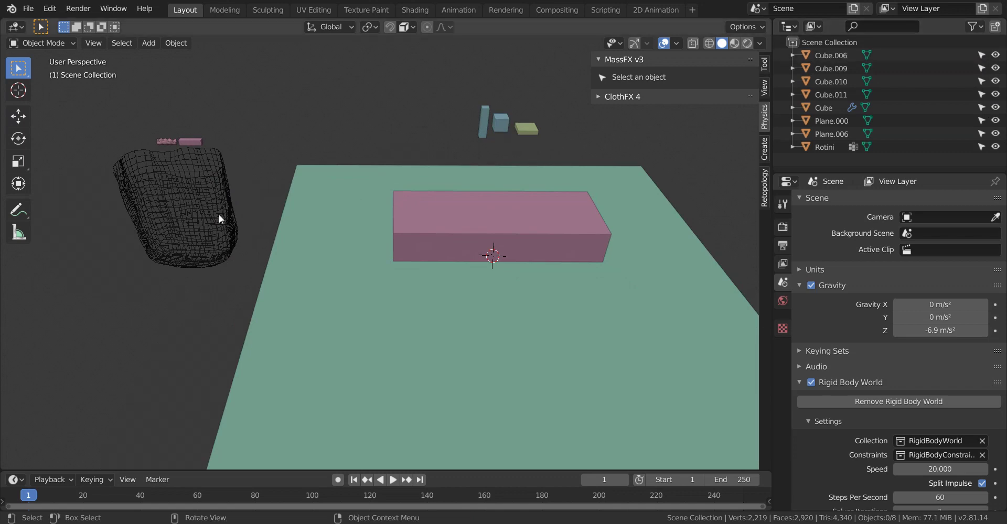
# Box-select the wireframe bag, the Rotini and the pink bar above it, and move them together toward the pink block.
pyautogui.press('b')
pyautogui.moveTo(137, 127); pyautogui.dragTo(225, 210)
pyautogui.press('g')
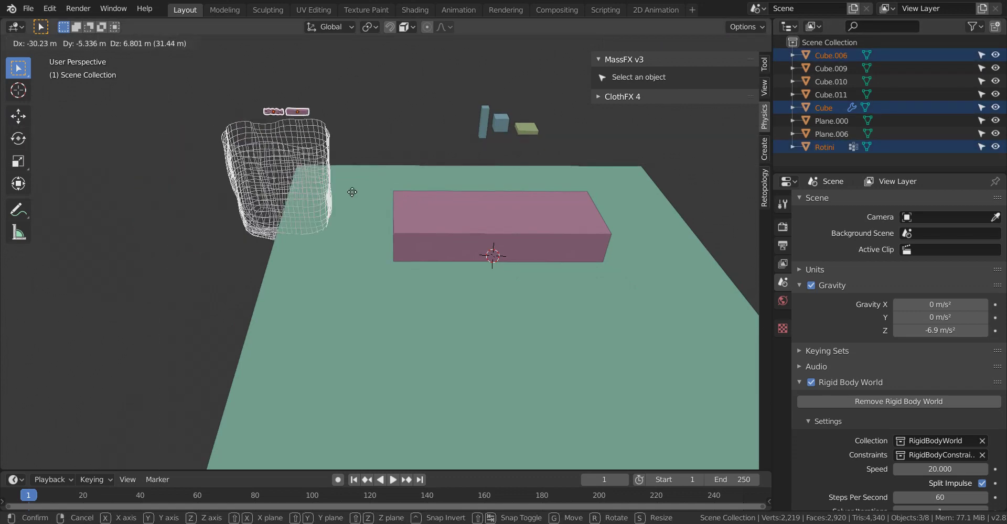
pyautogui.click(527, 189)
# Delete the green floor, the pink block and the three floating source cubes.
pyautogui.moveTo(528, 188); pyautogui.dragTo(345, 183, button='middle')
pyautogui.click(347, 279)
pyautogui.press('x')
pyautogui.click(341, 250)
pyautogui.moveTo(314, 160); pyautogui.dragTo(383, 215)
pyautogui.press('x')
pyautogui.click(379, 213)
pyautogui.moveTo(378, 213); pyautogui.dragTo(442, 284, button='middle')
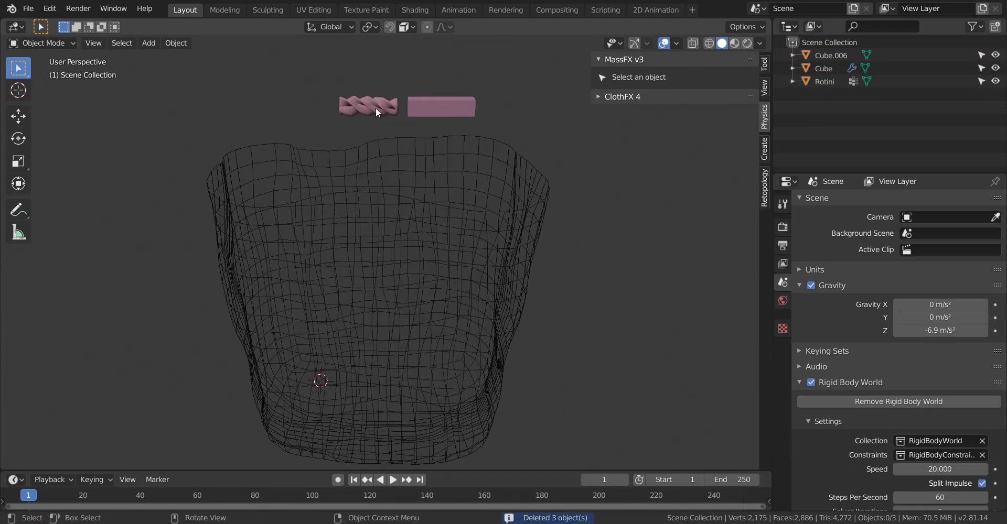
# Try a free trackball rotation on the twisted Rotini above the wireframe bag.
pyautogui.scroll(2, 349, 118)
pyautogui.keyDown('shift'); pyautogui.moveTo(385, 116); pyautogui.dragTo(423, 229, button='middle'); pyautogui.keyUp('shift')
pyautogui.scroll(2, 412, 220)
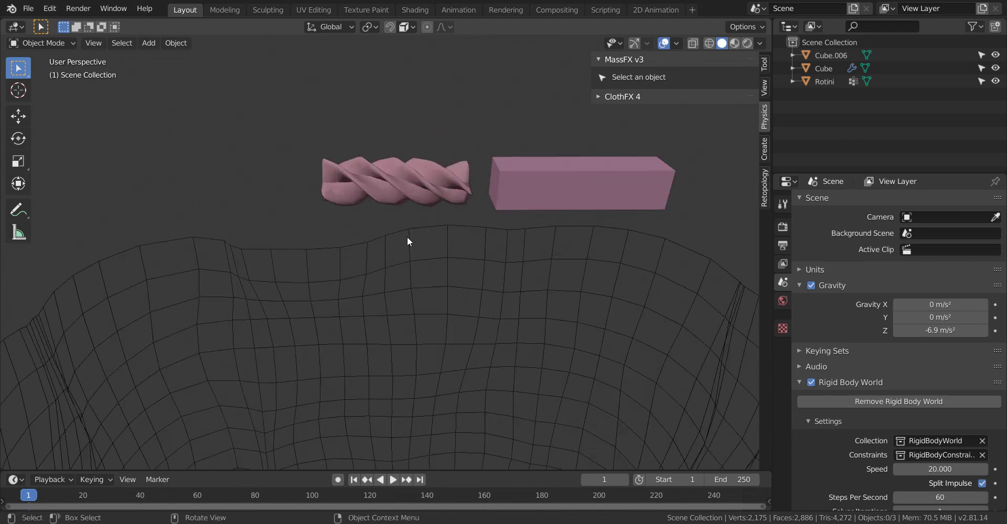
pyautogui.click(390, 173)
pyautogui.press('r')
pyautogui.press('r')
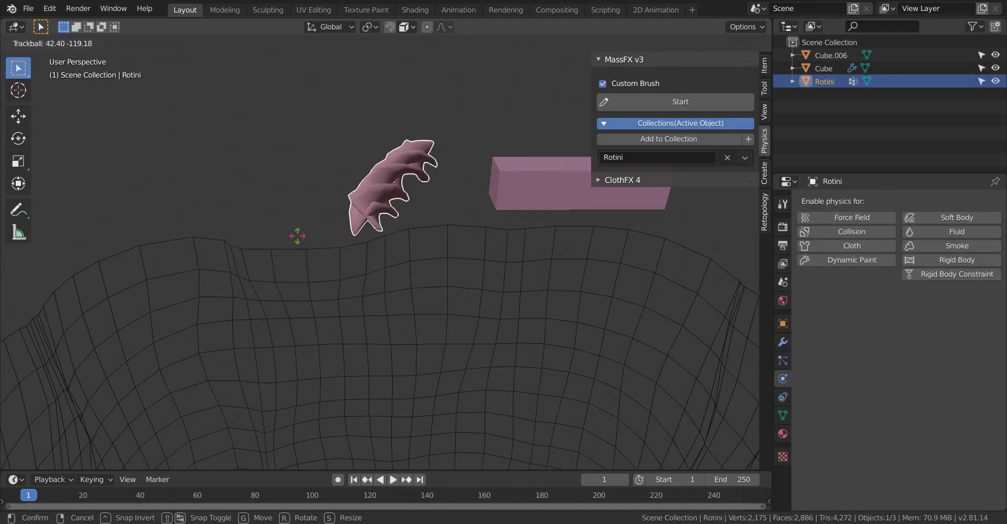
pyautogui.click(398, 231)
# Select the pink bar beside the Rotini and try moving it closer to the twisted shape.
pyautogui.scroll(-5, 437, 229)
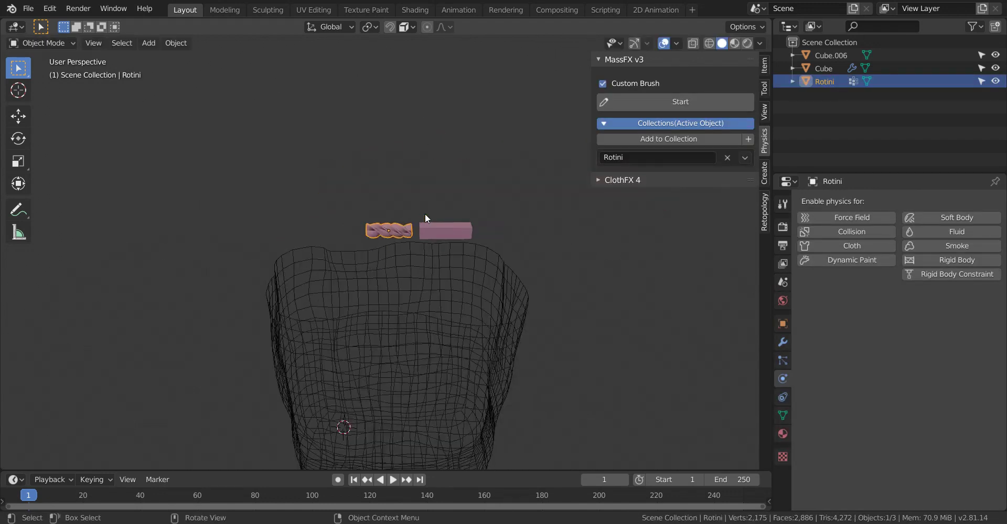
pyautogui.scroll(3, 420, 220)
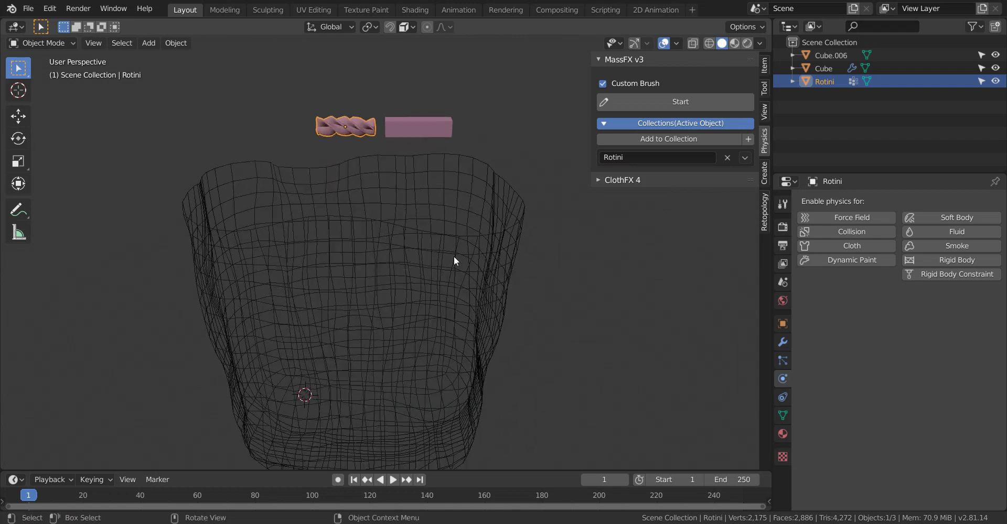
pyautogui.keyDown('shift'); pyautogui.moveTo(418, 235); pyautogui.dragTo(432, 237, button='middle'); pyautogui.keyUp('shift')
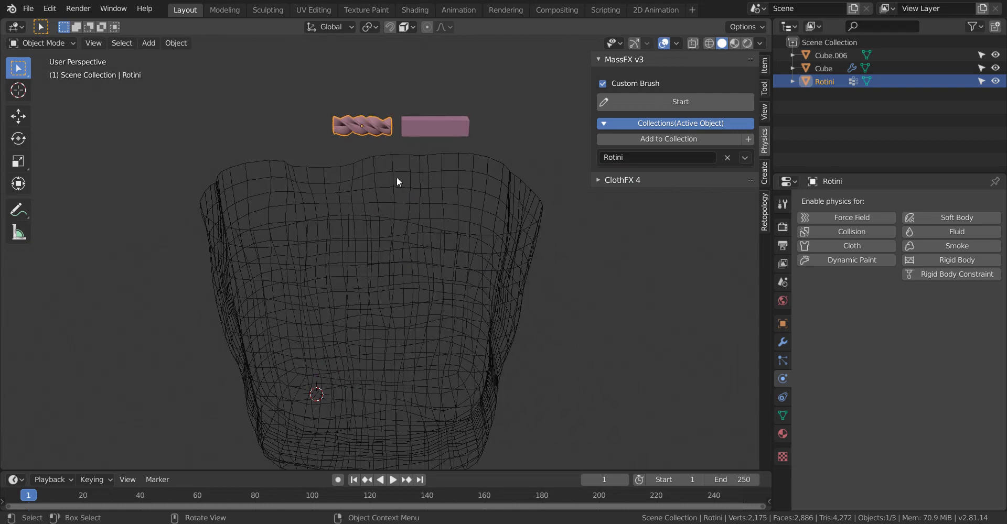
pyautogui.moveTo(366, 221); pyautogui.dragTo(451, 206, button='middle')
pyautogui.click(452, 209)
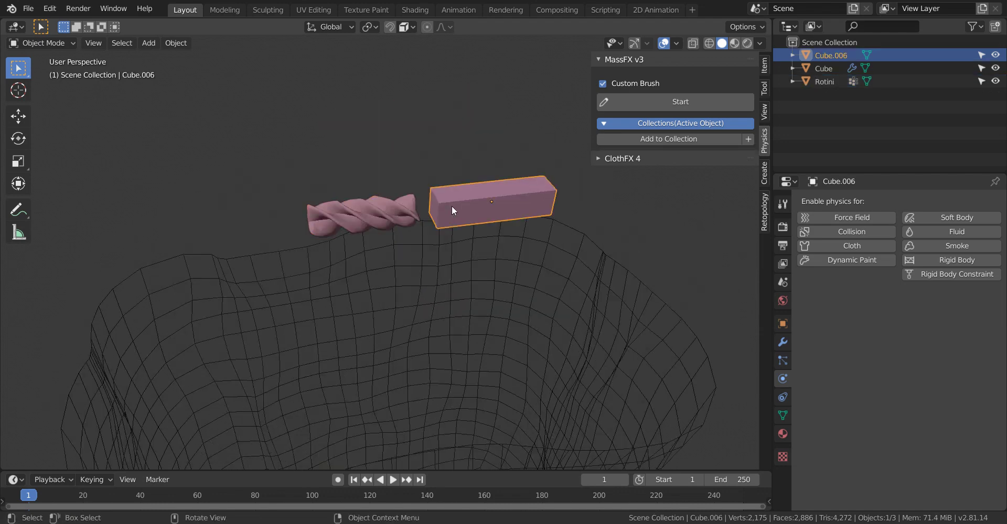
pyautogui.press('g')
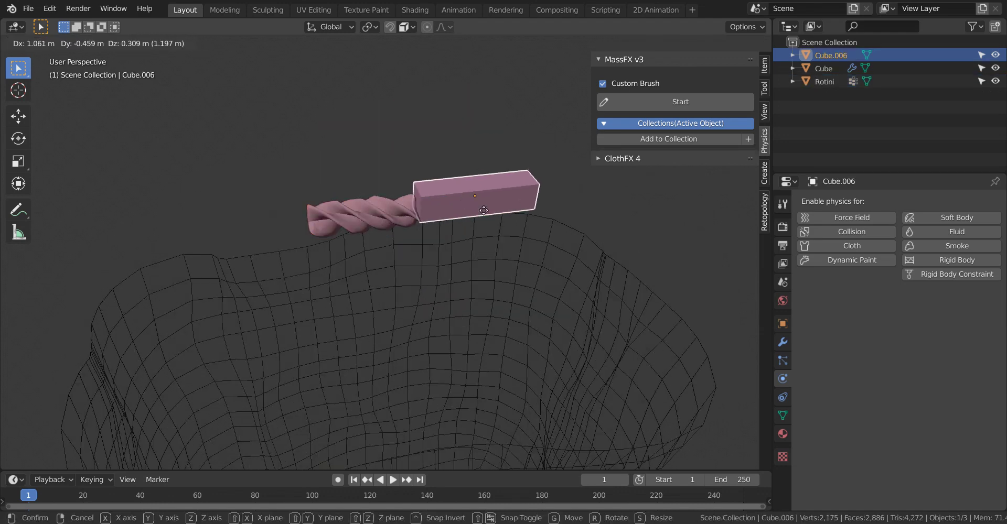
pyautogui.rightClick(426, 225)
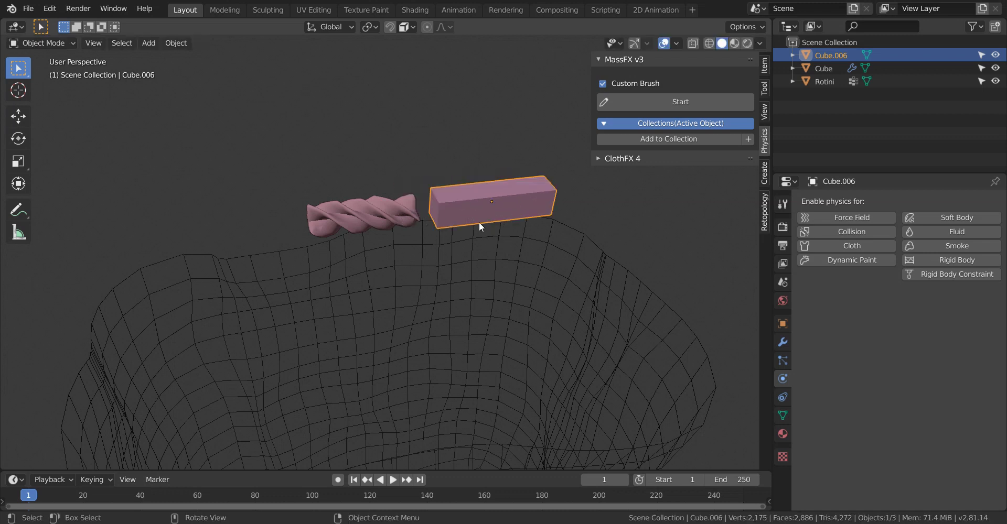
# Try moving the pink bar about 8.6 m along the global X axis onto the twisted Rotini.
pyautogui.press('g')
pyautogui.press('x')
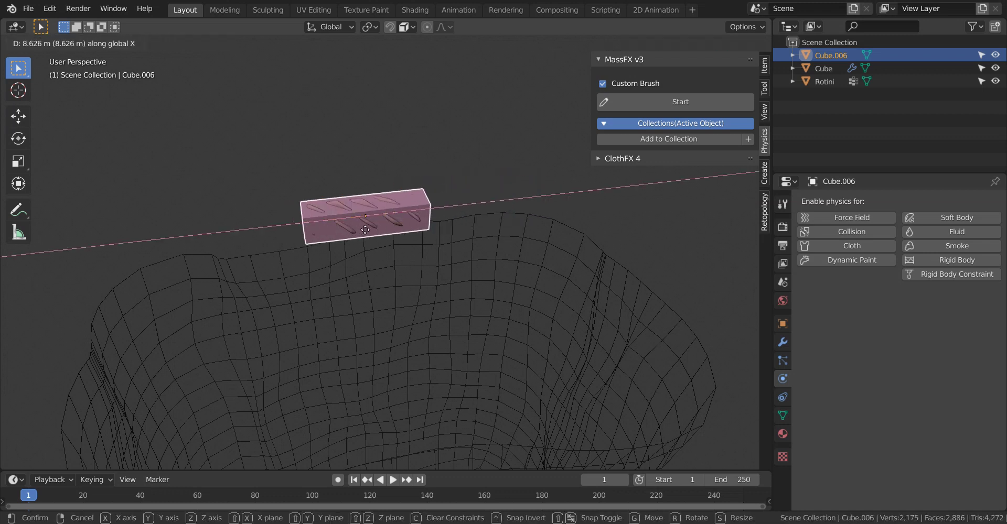
pyautogui.click(362, 231)
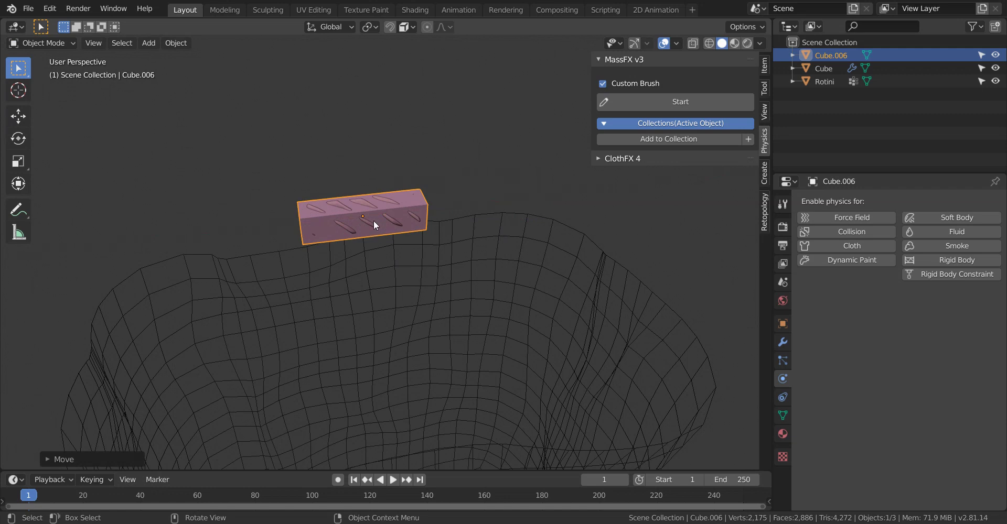
# Move the pink bar back along the global X axis so it sits just beside the Rotini above the bag.
pyautogui.press('g')
pyautogui.press('y')
pyautogui.press('x')
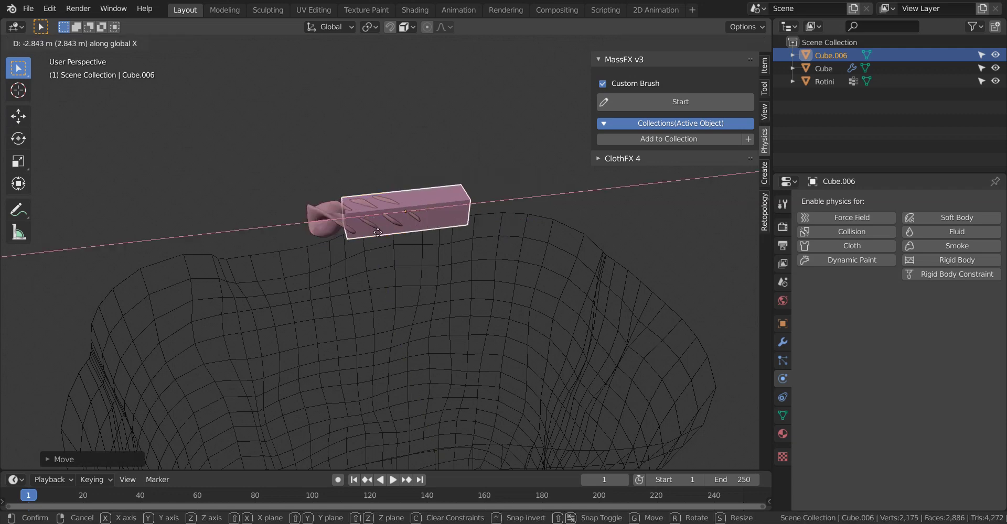
pyautogui.click(505, 220)
pyautogui.scroll(-2, 455, 266)
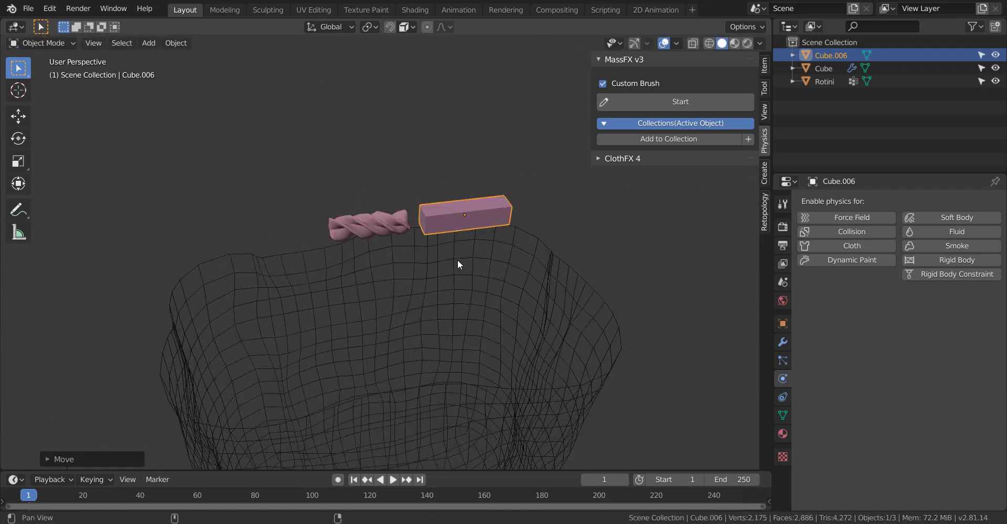
pyautogui.keyDown('shift'); pyautogui.moveTo(455, 261); pyautogui.dragTo(438, 246, button='middle'); pyautogui.keyUp('shift')
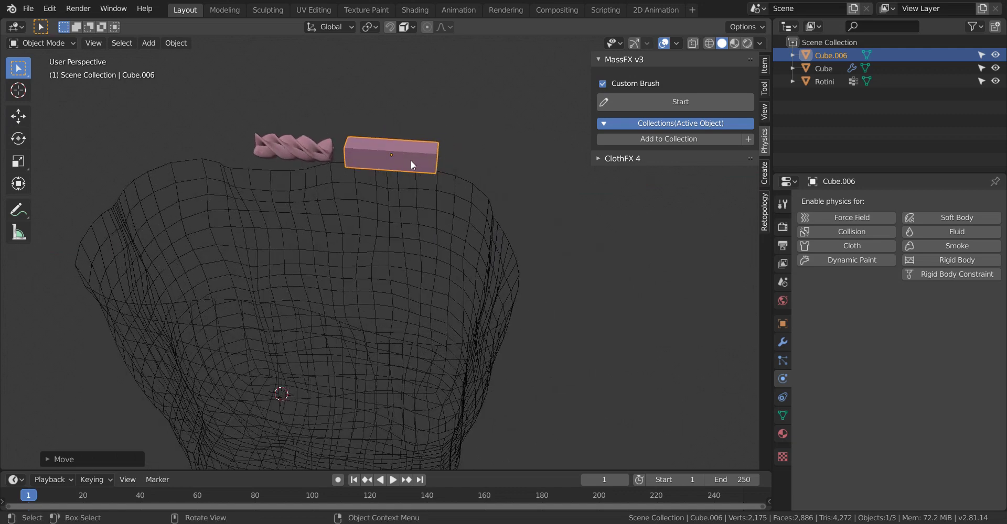
pyautogui.keyDown('shift'); pyautogui.moveTo(394, 203); pyautogui.dragTo(423, 124, button='middle'); pyautogui.keyUp('shift')
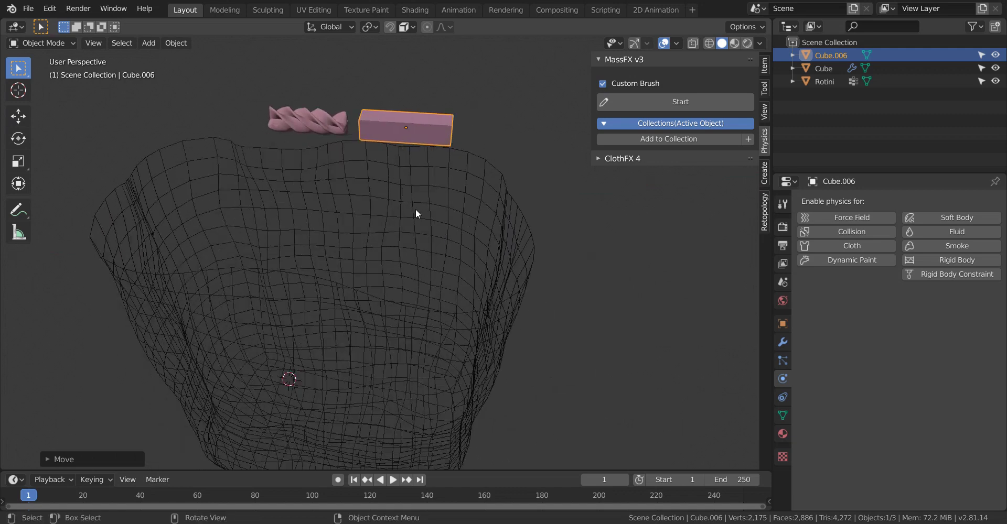
pyautogui.scroll(-2, 396, 250)
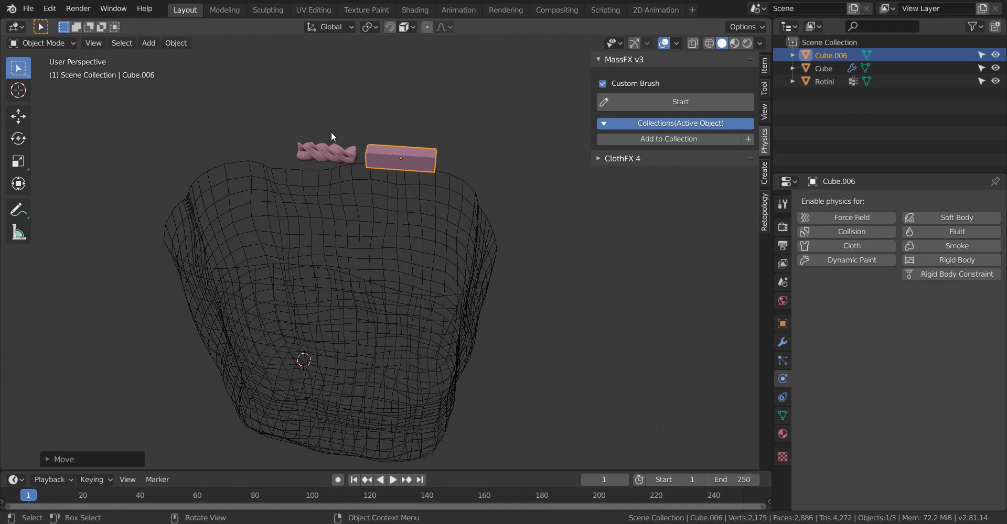
# Turn off the custom brush, start MassFX and choose the pink bar (Cube.006) as the single object to spawn.
pyautogui.moveTo(373, 242)
pyautogui.mouseDown(button='middle')
pyautogui.moveTo(391, 268)
pyautogui.moveTo(409, 263)
pyautogui.mouseUp(button='middle')
pyautogui.click(606, 83)
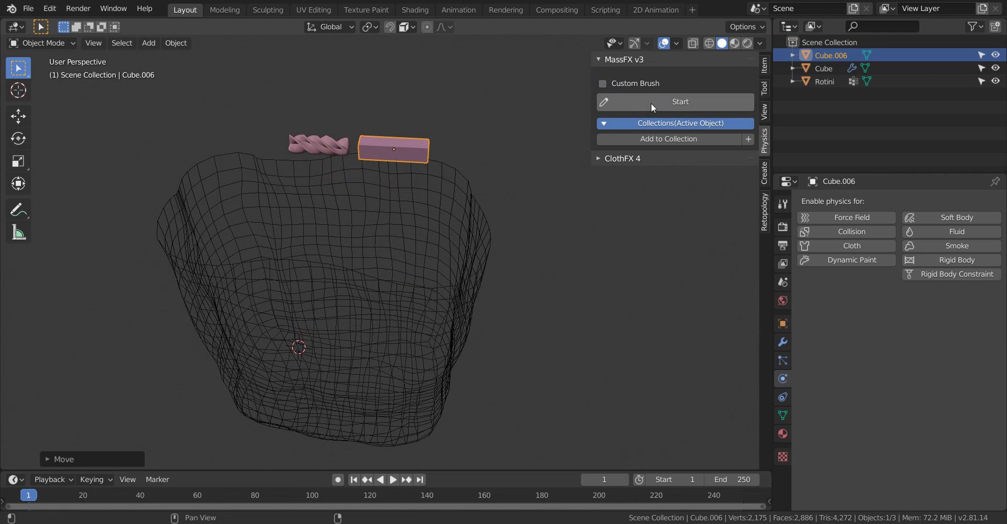
pyautogui.click(650, 103)
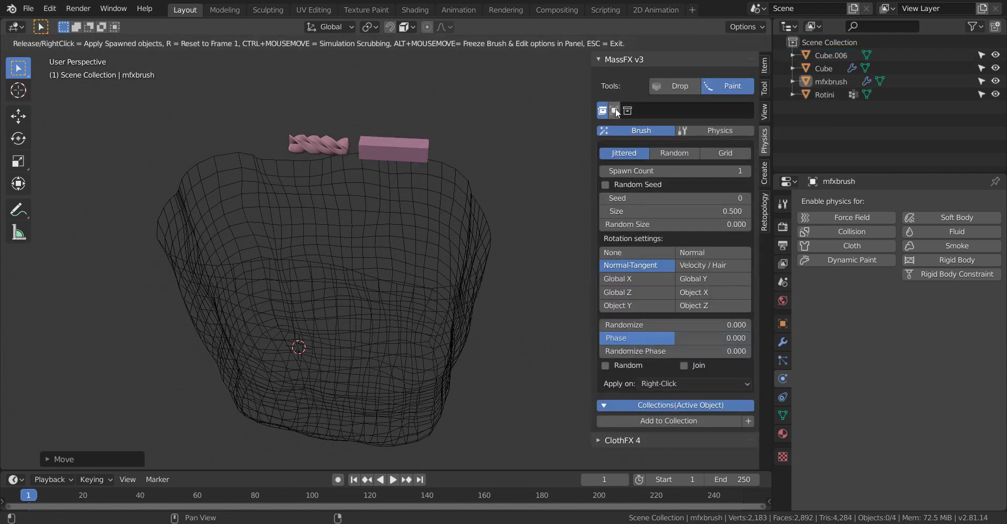
pyautogui.click(743, 110)
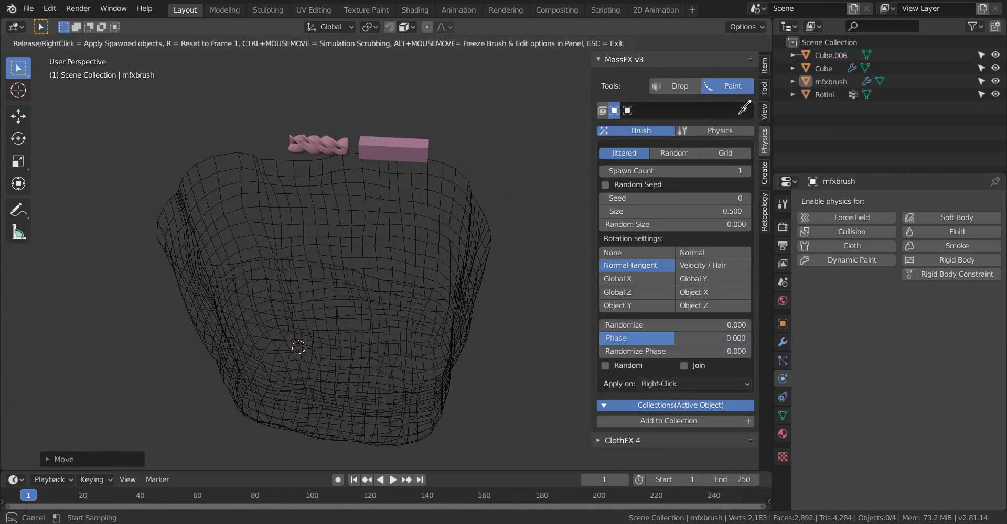
pyautogui.click(399, 139)
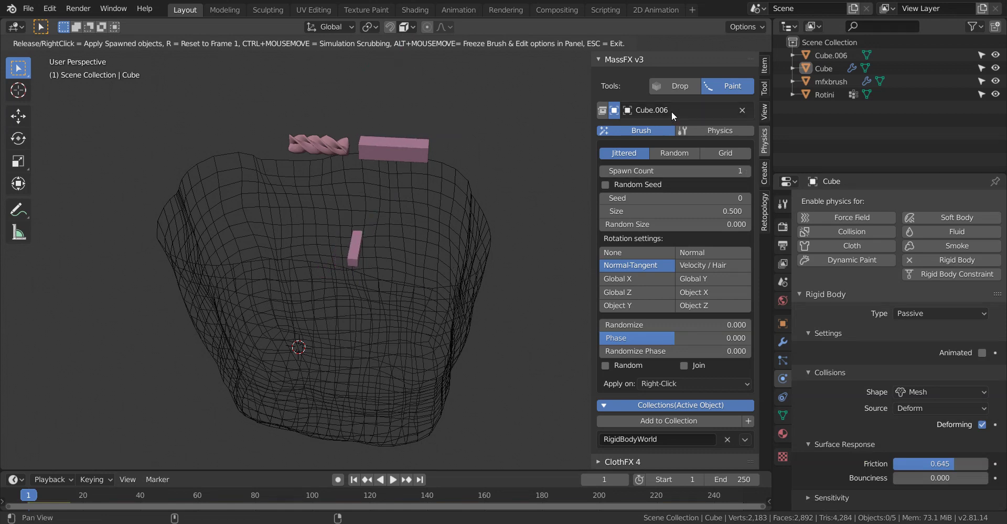
# Switch MassFX to Drop with a spawn count of 47 and a rotation Randomize value of 0.513.
pyautogui.click(674, 86)
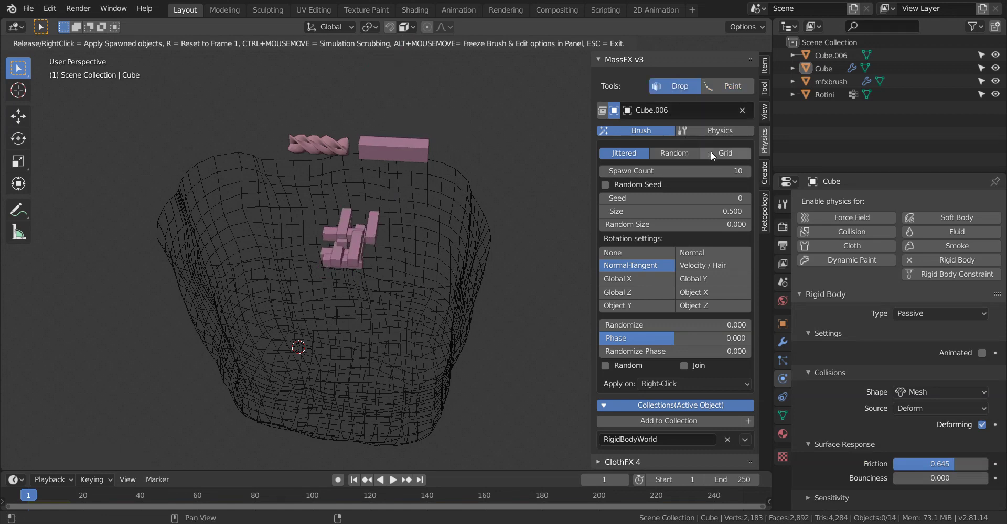
pyautogui.moveTo(659, 170); pyautogui.dragTo(708, 170)
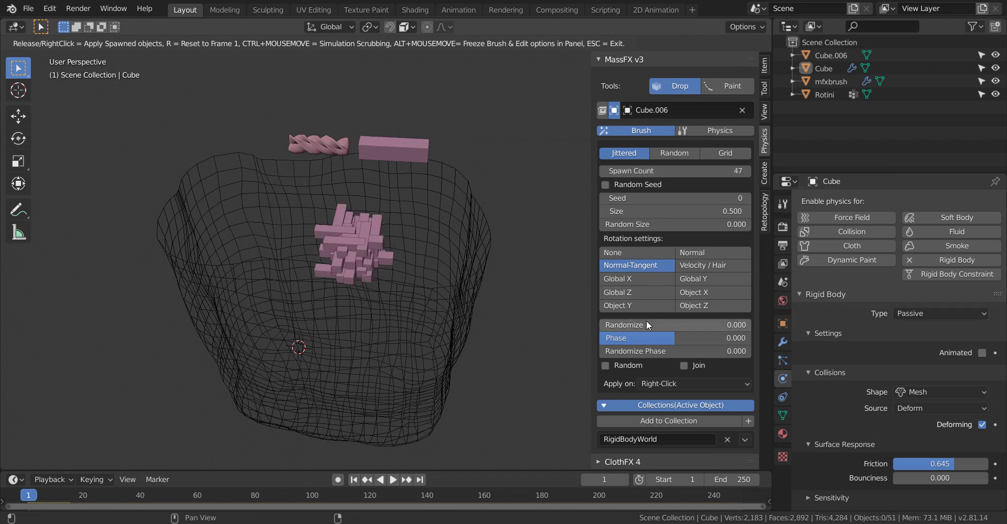
pyautogui.moveTo(647, 326); pyautogui.dragTo(715, 325)
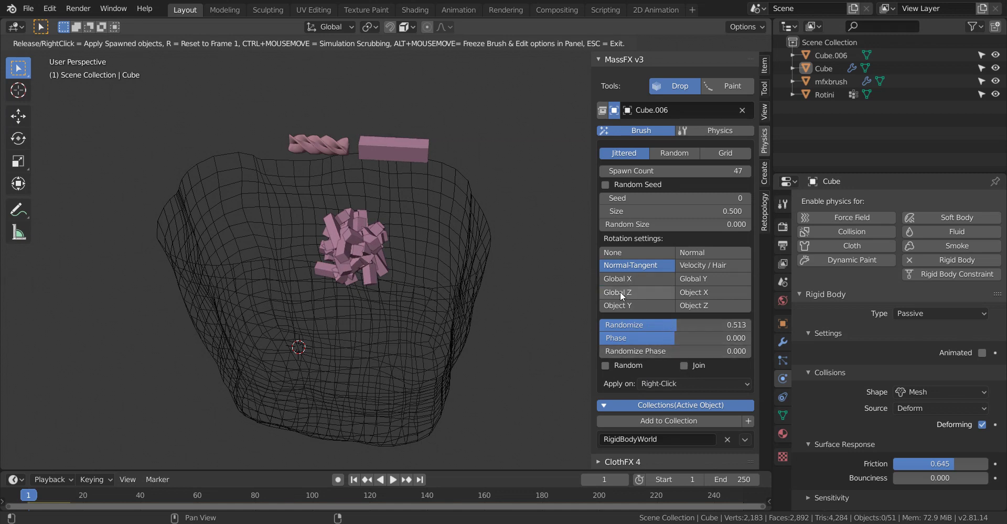
# Try placing and simulating the randomized cluster of 47 bars inside the wireframe bag.
pyautogui.scroll(5, 319, 334)
pyautogui.moveTo(360, 323)
pyautogui.mouseDown(button='middle')
pyautogui.moveTo(360, 348)
pyautogui.moveTo(413, 309)
pyautogui.moveTo(408, 335)
pyautogui.moveTo(414, 260)
pyautogui.moveTo(417, 323)
pyautogui.moveTo(402, 282)
pyautogui.moveTo(418, 308)
pyautogui.moveTo(392, 342)
pyautogui.moveTo(425, 287)
pyautogui.moveTo(398, 329)
pyautogui.moveTo(395, 319)
pyautogui.moveTo(404, 314)
pyautogui.moveTo(401, 340)
pyautogui.moveTo(389, 332)
pyautogui.mouseUp(button='middle')
pyautogui.scroll(-2, 387, 367)
pyautogui.press('ctrl')
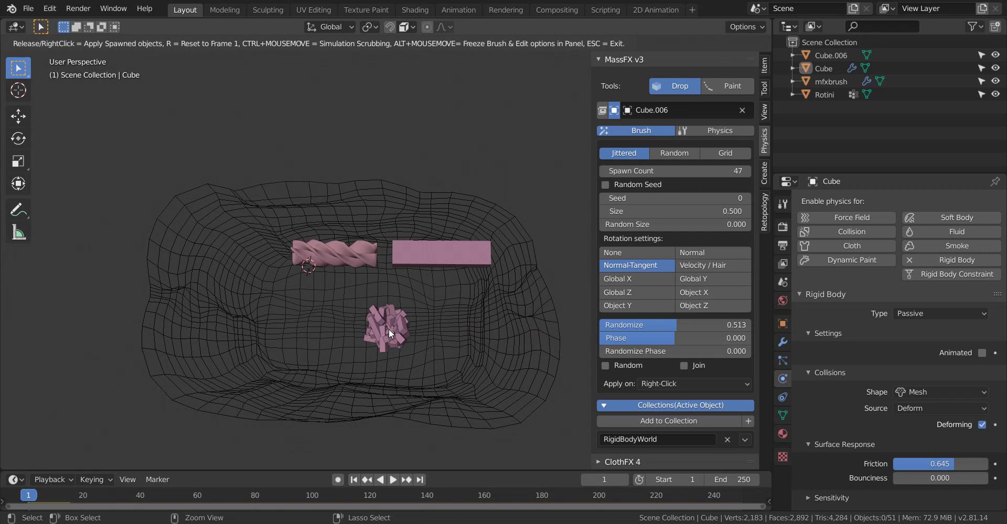
pyautogui.rightClick(389, 329)
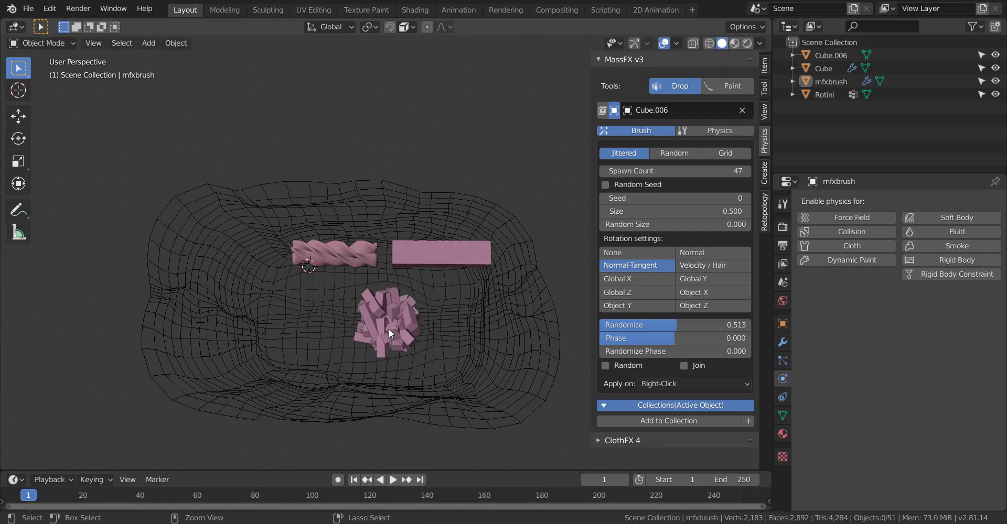
pyautogui.click(328, 342)
pyautogui.press('space')
pyautogui.moveTo(418, 317); pyautogui.dragTo(411, 265, button='middle')
pyautogui.press('Escape')
pyautogui.moveTo(381, 297); pyautogui.dragTo(383, 326, button='middle')
pyautogui.rightClick(383, 328)
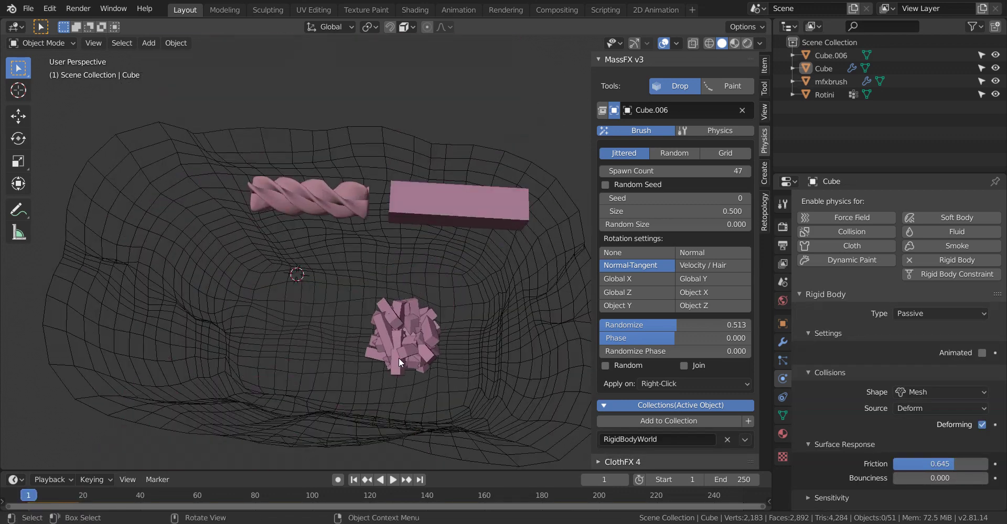
# Try dropping the bar cluster into the bag once more, and exit the MassFX session.
pyautogui.click(415, 354)
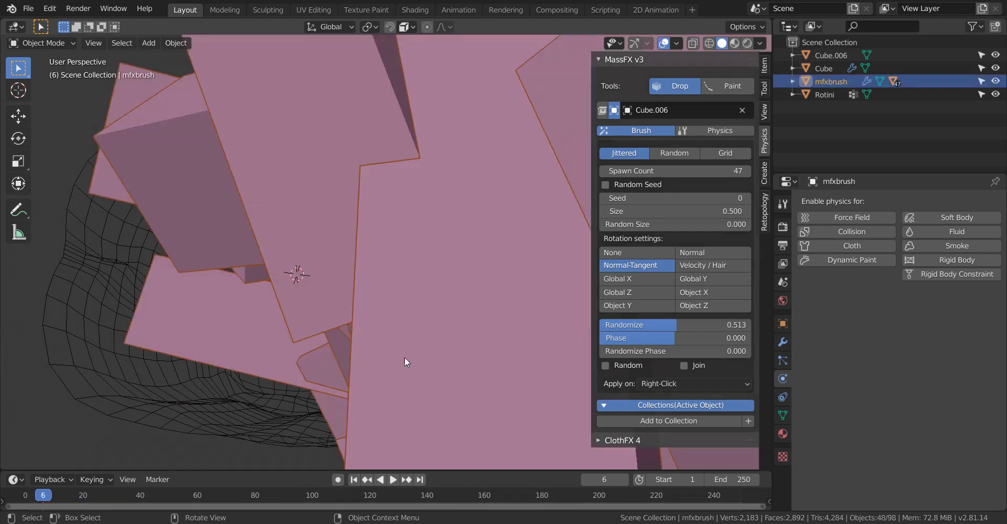
pyautogui.rightClick(330, 350)
pyautogui.moveTo(297, 352); pyautogui.dragTo(383, 310, button='middle')
pyautogui.press('Escape')
# Delete the 47 spawned bars, keeping the wireframe bag, the Rotini and the original pink bar.
pyautogui.press('a')
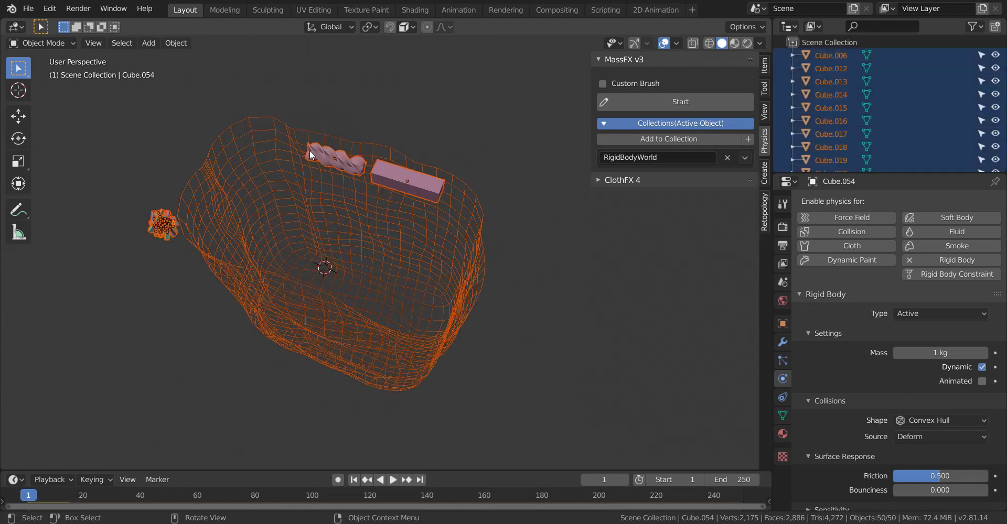
pyautogui.press('b')
pyautogui.moveTo(293, 136); pyautogui.dragTo(460, 214, button='middle')
pyautogui.press('x')
pyautogui.click(460, 213)
pyautogui.click(351, 260)
# Restart MassFX with the pink bar (Cube.006) as the spawn object and set the spawn count to 105.
pyautogui.scroll(2, 351, 260)
pyautogui.moveTo(373, 299); pyautogui.dragTo(414, 314, button='middle')
pyautogui.click(653, 101)
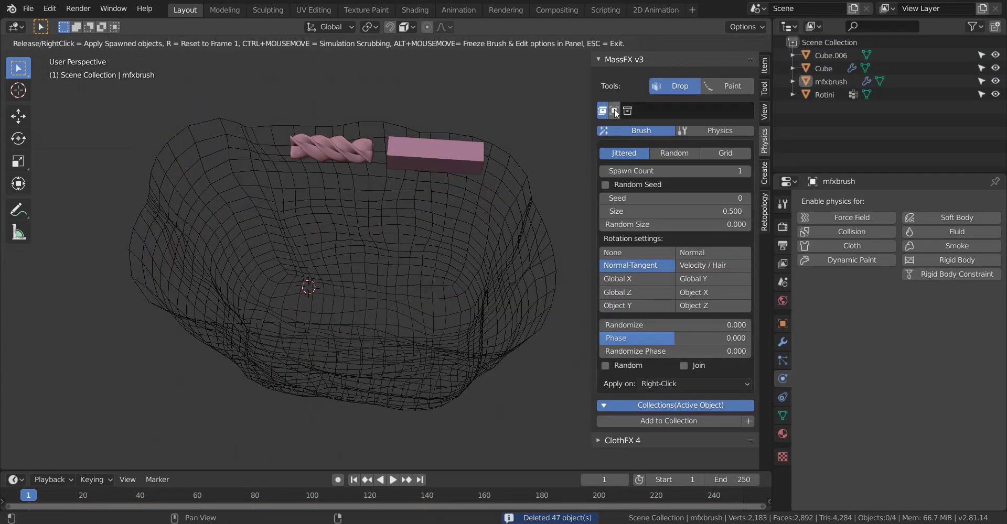
pyautogui.click(442, 143)
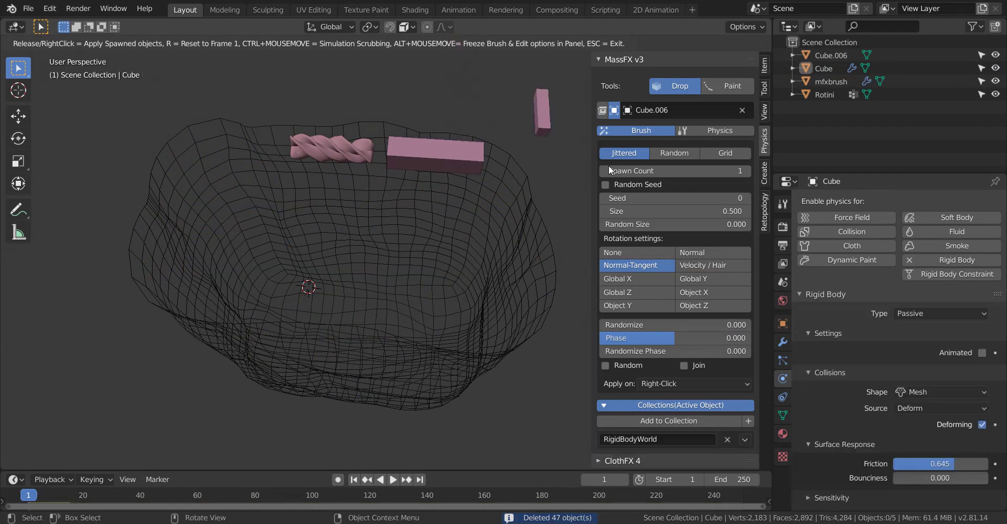
pyautogui.moveTo(609, 171); pyautogui.dragTo(677, 171)
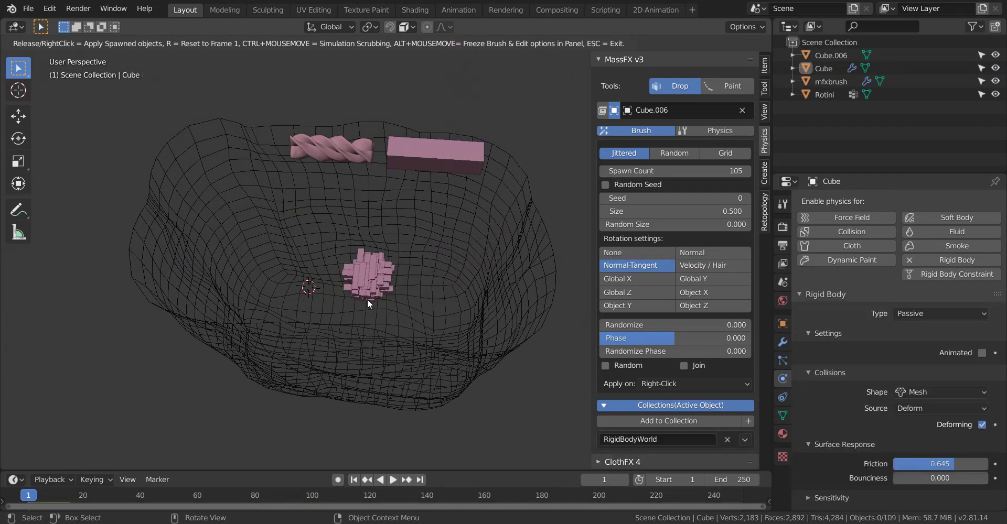
# Drop one cluster of 105 bars into the right half of the bag and a second into its left half.
pyautogui.moveTo(358, 303); pyautogui.dragTo(386, 304, button='middle')
pyautogui.moveTo(386, 306); pyautogui.dragTo(431, 313)
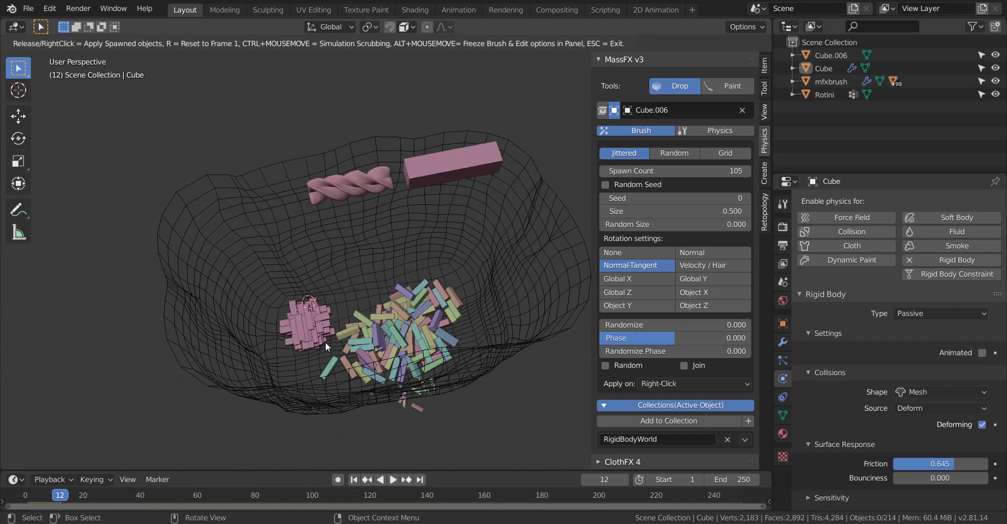
pyautogui.rightClick(326, 342)
pyautogui.click(308, 347)
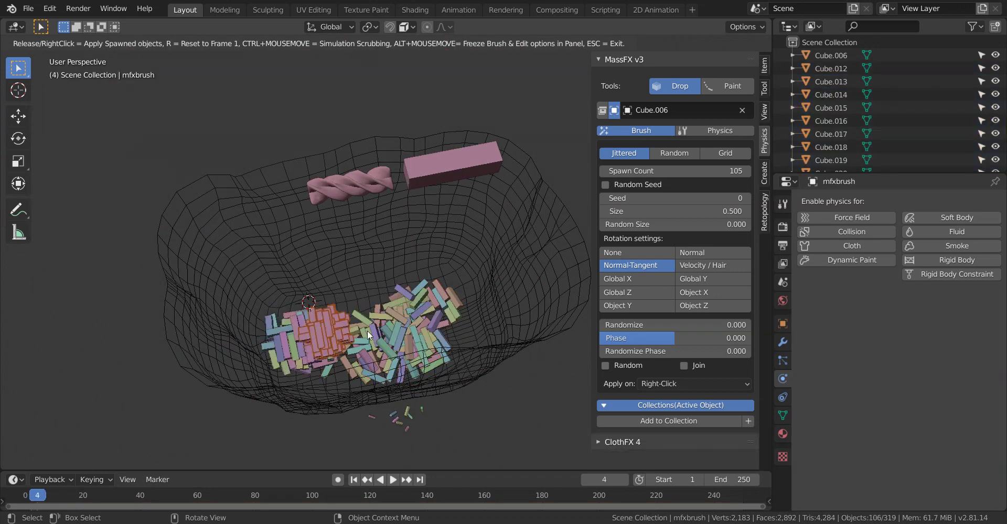
# Apply the dropped bars, and add one more cluster on the right of the pile and one on its left.
pyautogui.rightClick(400, 334)
pyautogui.click(399, 333)
pyautogui.rightClick(332, 345)
pyautogui.moveTo(406, 307); pyautogui.dragTo(439, 300, button='middle')
pyautogui.click(331, 341)
pyautogui.rightClick(414, 320)
pyautogui.rightClick(429, 310)
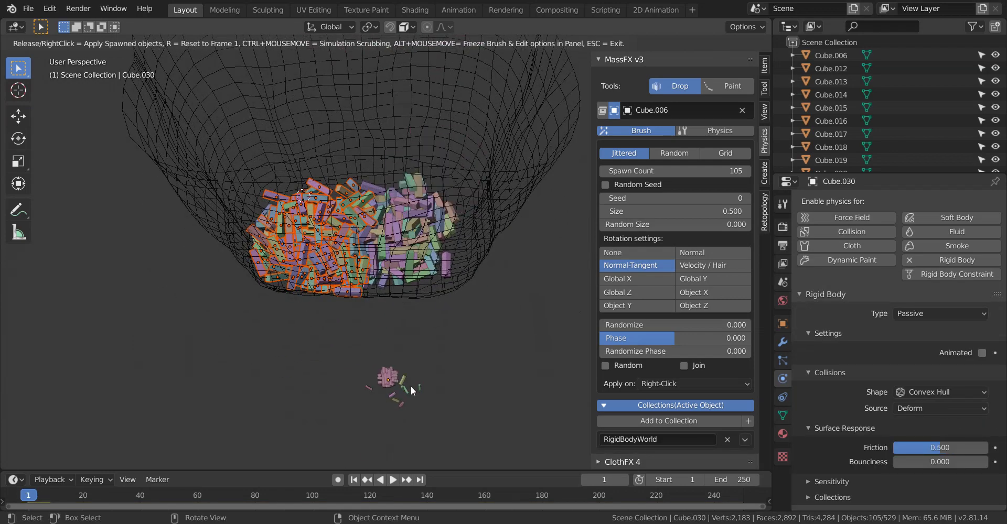
# Drop a further cluster of bars onto the lower right side of the pile in the bag.
pyautogui.moveTo(407, 216); pyautogui.dragTo(415, 324, button='middle')
pyautogui.click(419, 292)
pyautogui.click(410, 326)
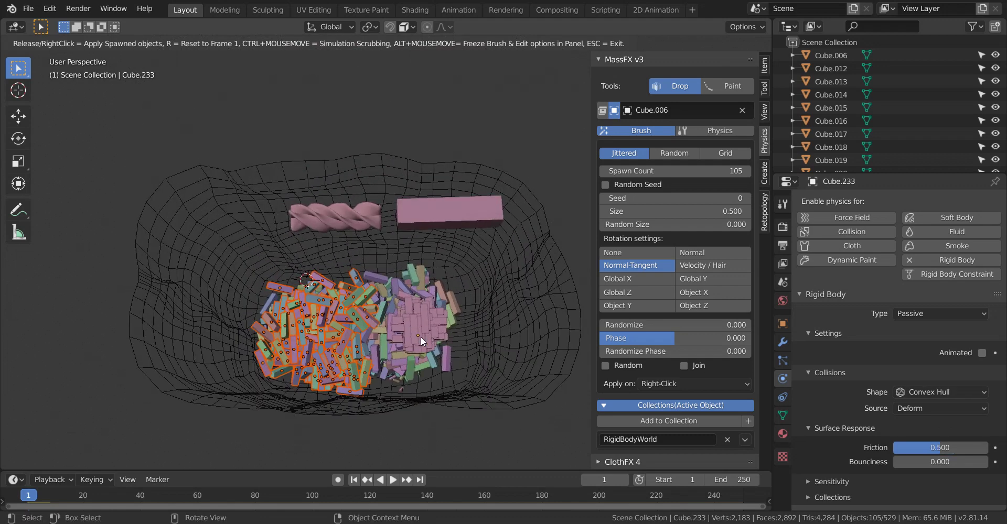
pyautogui.click(429, 339)
pyautogui.rightClick(351, 329)
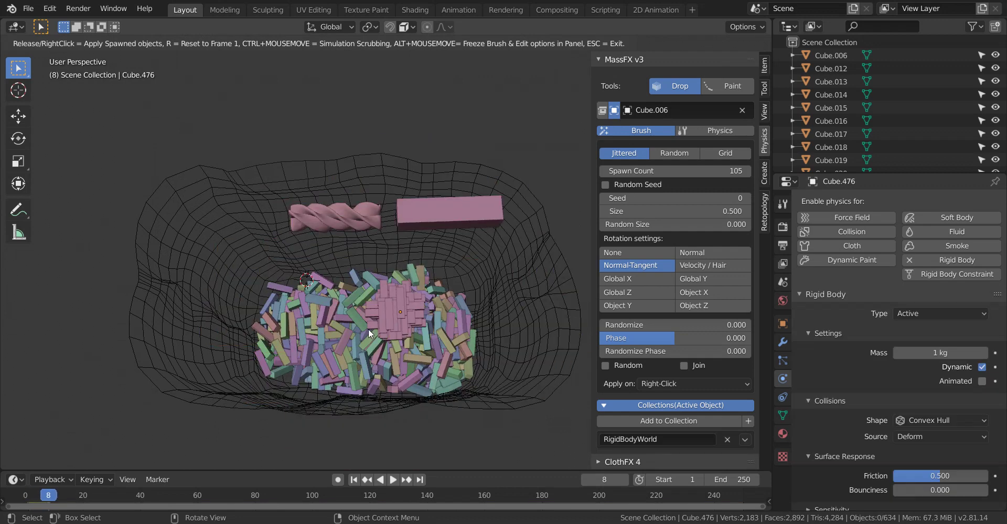
# Fill the bag with two more bar clusters, first on the left of the pile and then on the right.
pyautogui.moveTo(303, 342)
pyautogui.mouseDown()
pyautogui.moveTo(385, 329)
pyautogui.moveTo(318, 336)
pyautogui.moveTo(307, 324)
pyautogui.mouseUp()
pyautogui.rightClick(398, 321)
pyautogui.rightClick(308, 325)
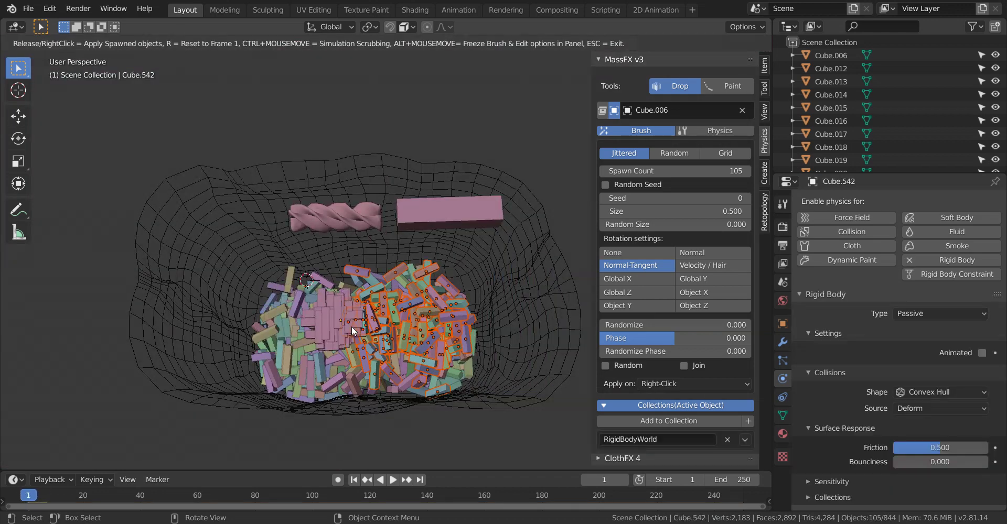
# Drop another cluster of bars onto the far end of the pile, seen along the bag's length, and apply it.
pyautogui.moveTo(351, 326); pyautogui.dragTo(286, 277, button='middle')
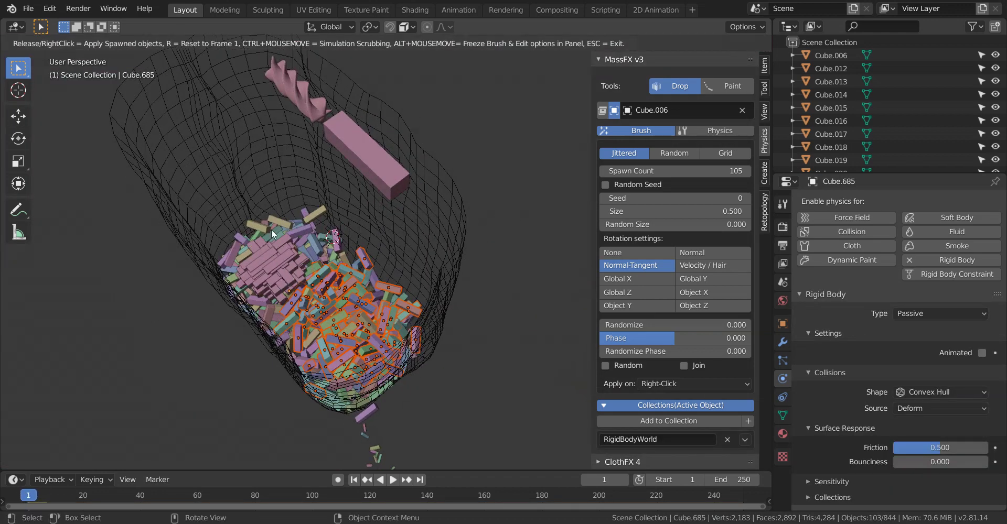
pyautogui.click(275, 258)
pyautogui.moveTo(320, 303); pyautogui.dragTo(351, 316)
pyautogui.rightClick(352, 310)
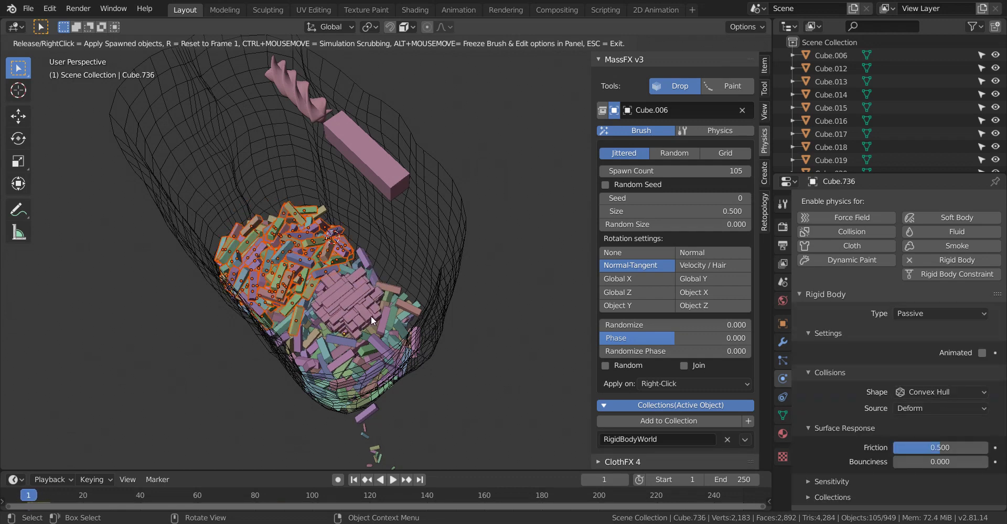
# Position the brush over the lower end of the pile and drop another cluster of 105 bars there.
pyautogui.moveTo(370, 316); pyautogui.dragTo(474, 310, button='middle')
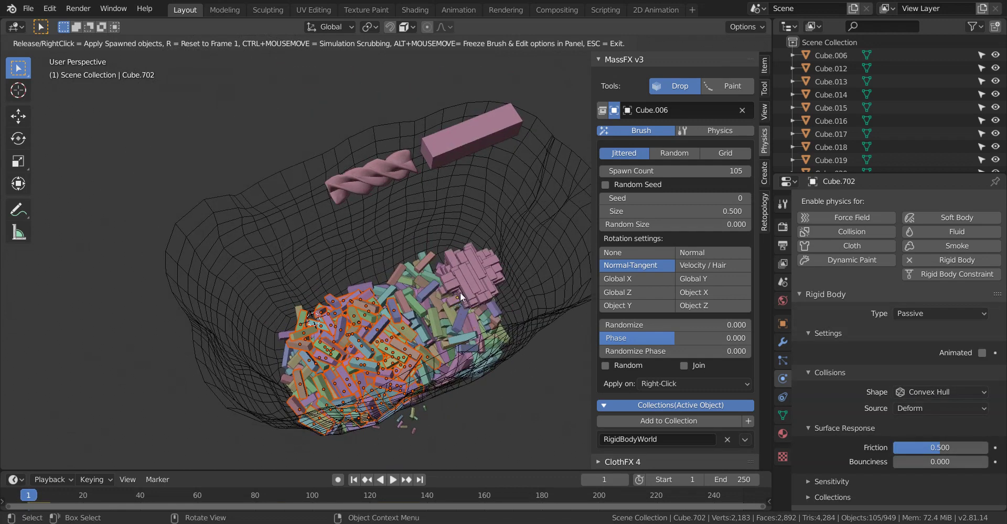
pyautogui.moveTo(417, 332); pyautogui.dragTo(430, 307)
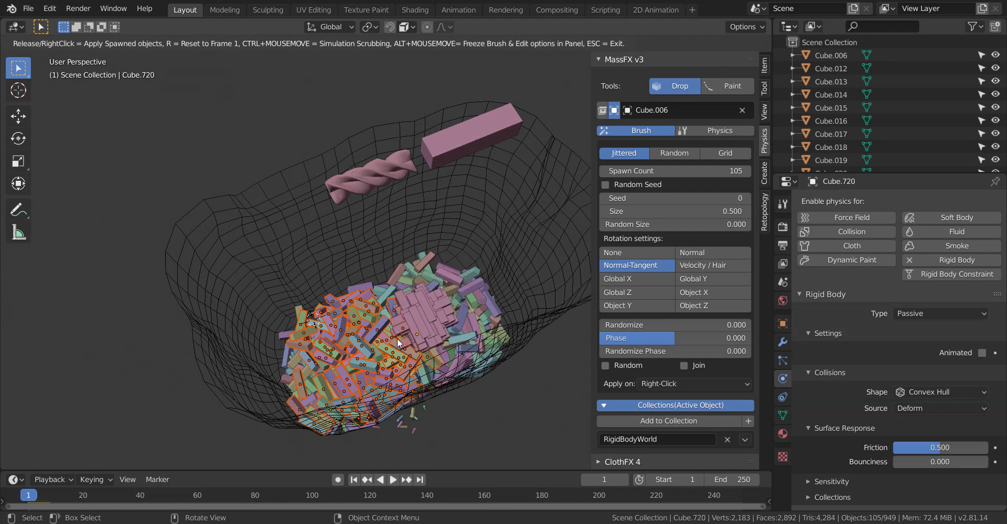
pyautogui.moveTo(399, 339)
pyautogui.mouseDown()
pyautogui.moveTo(436, 315)
pyautogui.moveTo(433, 300)
pyautogui.moveTo(439, 313)
pyautogui.mouseUp()
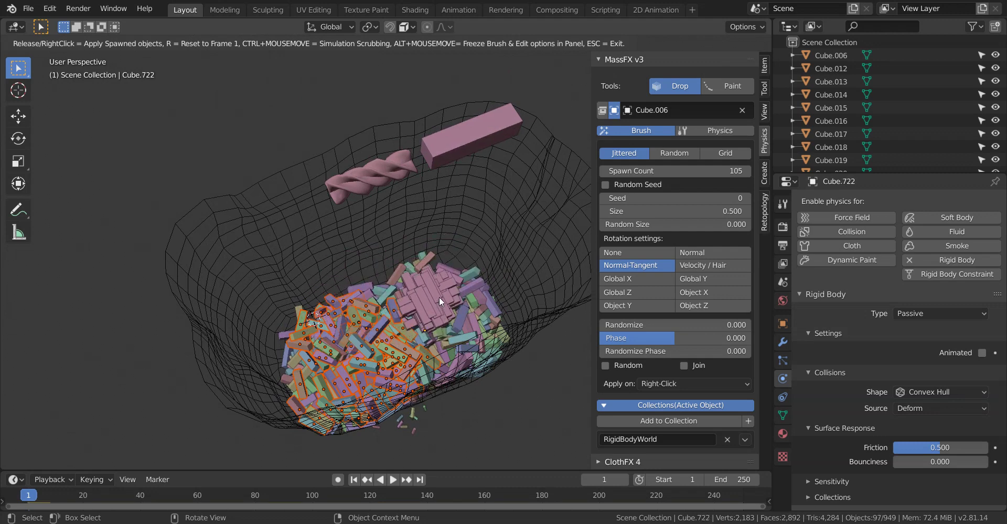
pyautogui.moveTo(439, 291)
pyautogui.mouseDown(button='middle')
pyautogui.moveTo(407, 268)
pyautogui.moveTo(386, 282)
pyautogui.moveTo(417, 268)
pyautogui.moveTo(439, 268)
pyautogui.moveTo(447, 287)
pyautogui.moveTo(470, 282)
pyautogui.moveTo(426, 294)
pyautogui.moveTo(403, 323)
pyautogui.moveTo(404, 310)
pyautogui.moveTo(430, 304)
pyautogui.moveTo(407, 297)
pyautogui.moveTo(417, 285)
pyautogui.moveTo(460, 291)
pyautogui.moveTo(441, 281)
pyautogui.mouseUp(button='middle')
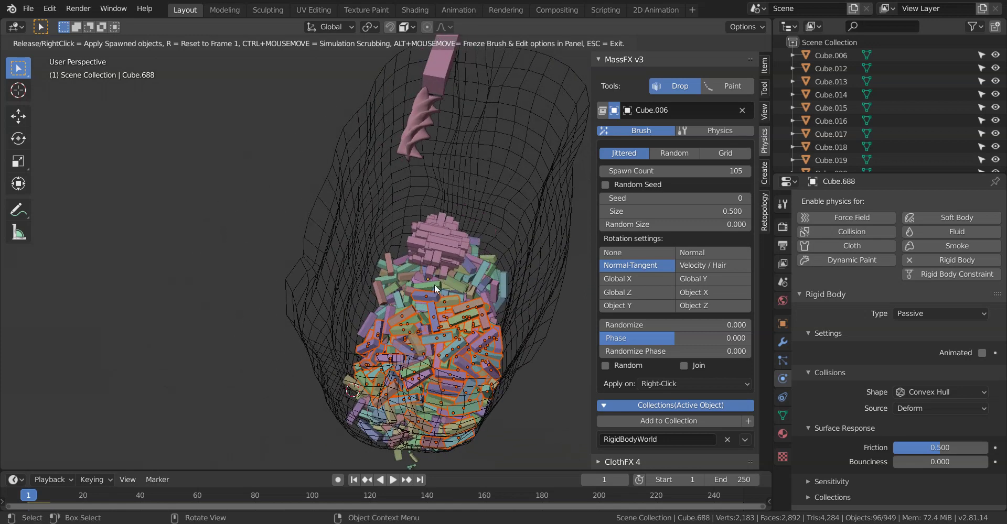
pyautogui.click(436, 289)
pyautogui.click(437, 268)
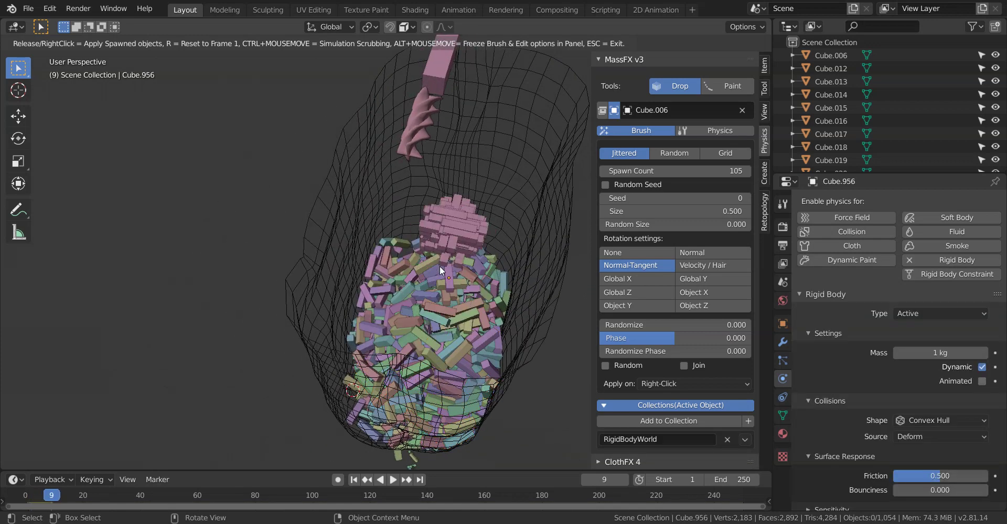
# Drop another cluster of 105 bars onto the far end of the pile in the bag and apply it.
pyautogui.click(447, 293)
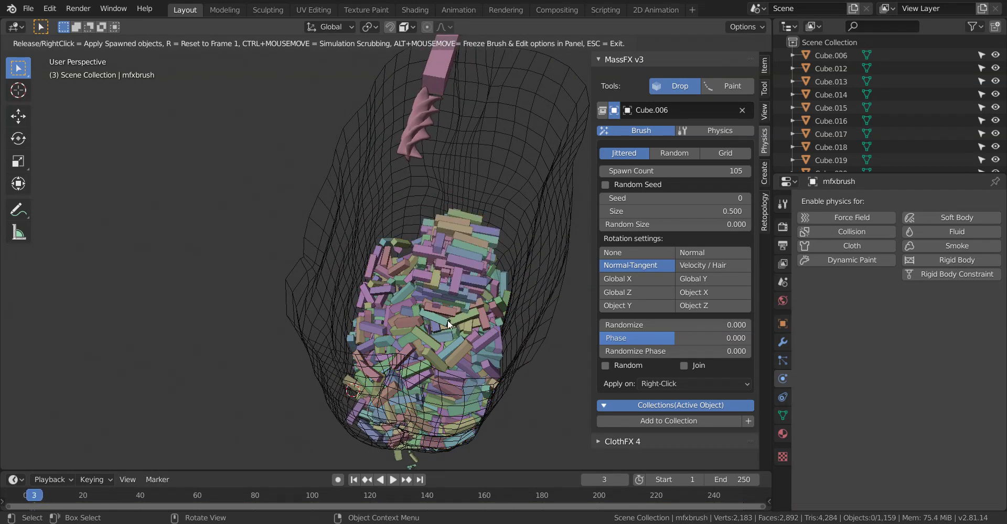
pyautogui.rightClick(433, 351)
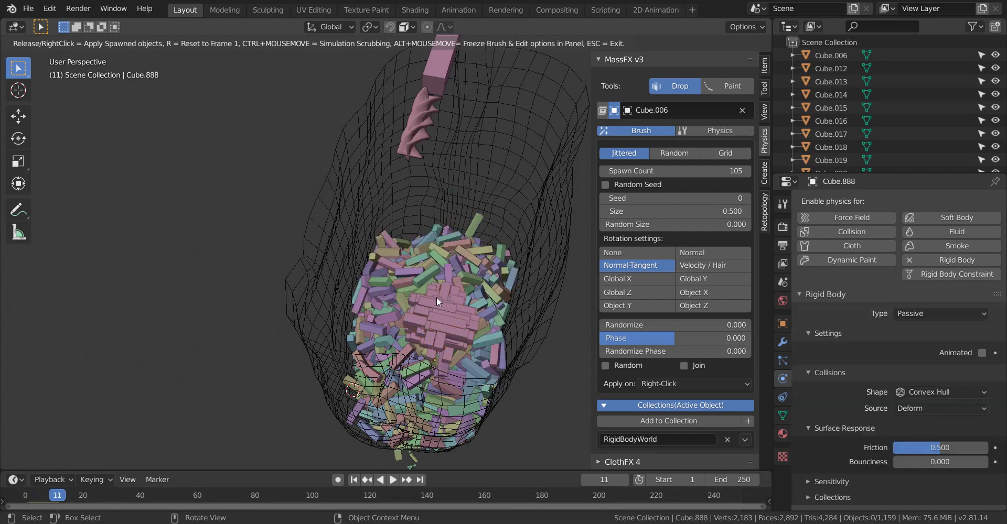
pyautogui.click(434, 260)
# Viewing the bag from its other side, drop one more cluster of 105 bars onto the pile's upper end and apply it.
pyautogui.moveTo(426, 316); pyautogui.dragTo(283, 216, button='middle')
pyautogui.click(291, 189)
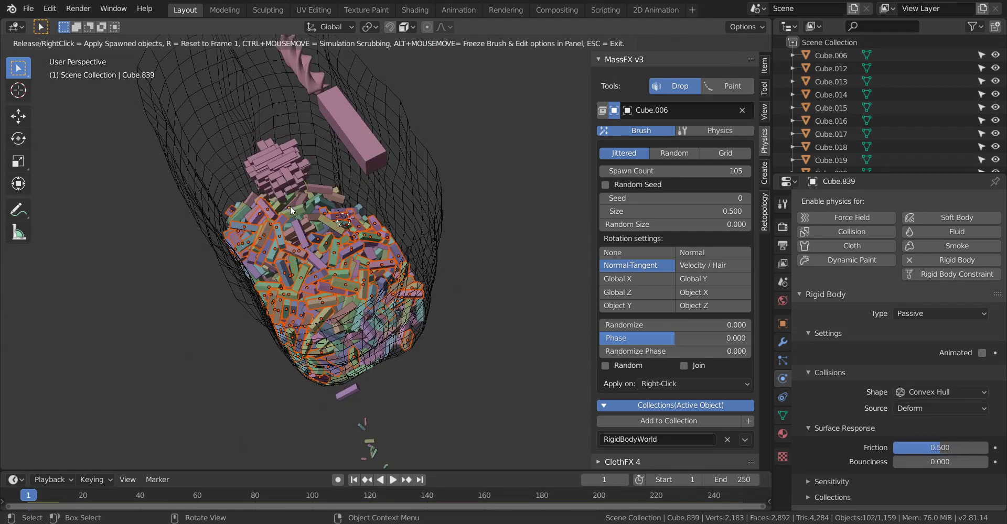
pyautogui.click(306, 229)
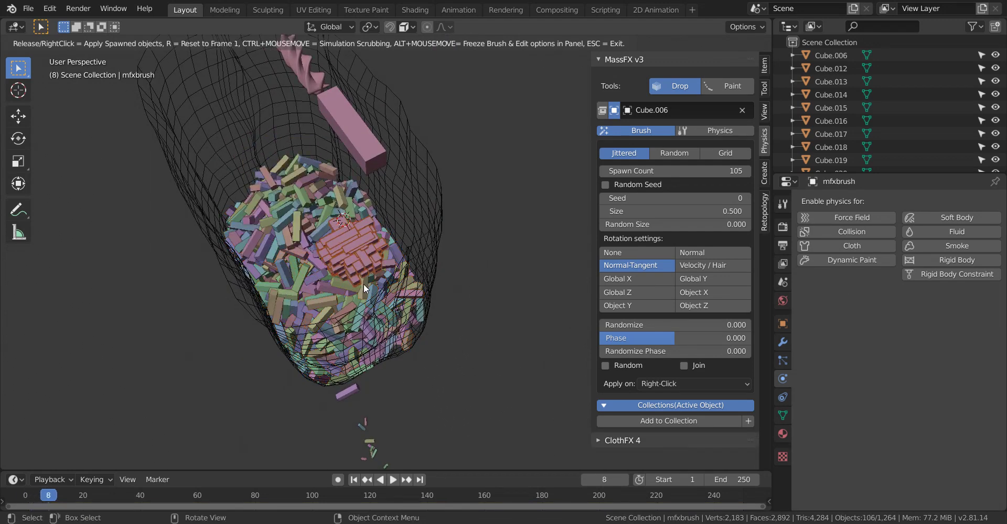
pyautogui.moveTo(349, 268); pyautogui.dragTo(320, 195)
pyautogui.rightClick(331, 245)
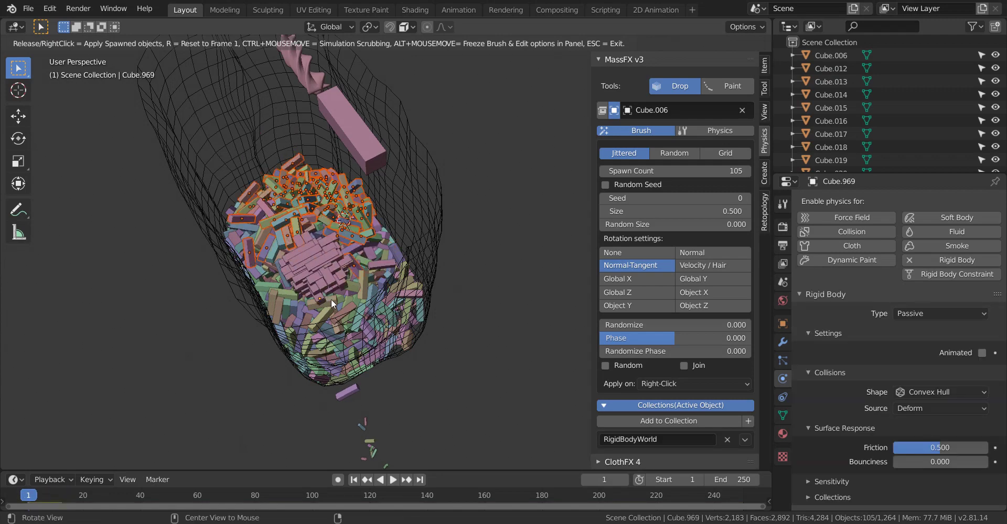
# Exit the MassFX Drop brush without dropping any further bars into the bag.
pyautogui.moveTo(332, 299); pyautogui.dragTo(411, 238, button='middle')
pyautogui.scroll(-3, 411, 238)
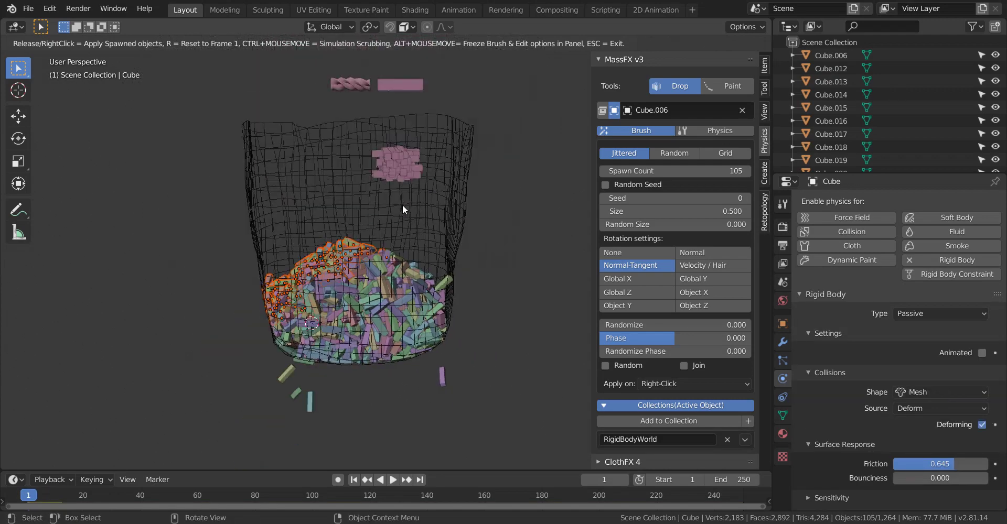
pyautogui.moveTo(401, 175); pyautogui.dragTo(417, 226, button='middle')
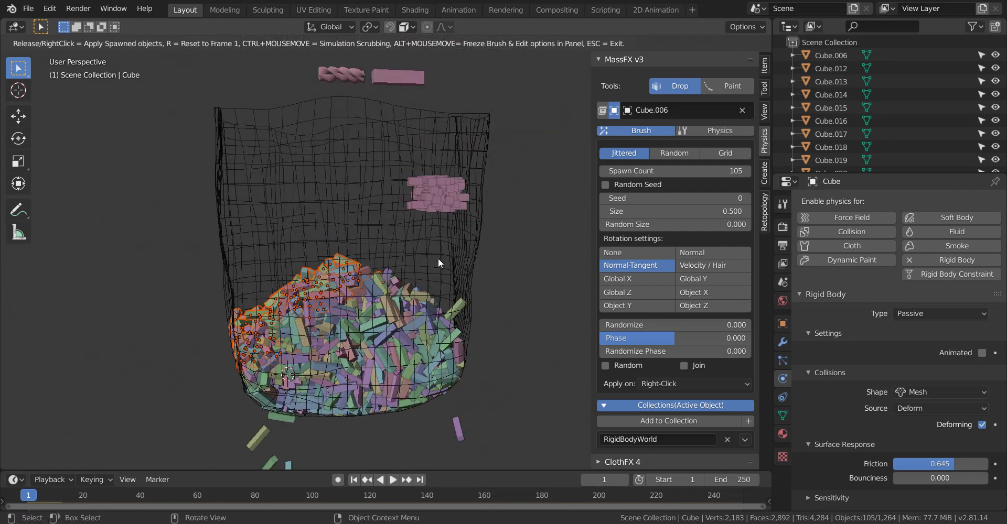
pyautogui.scroll(-1, 427, 250)
pyautogui.press('Escape')
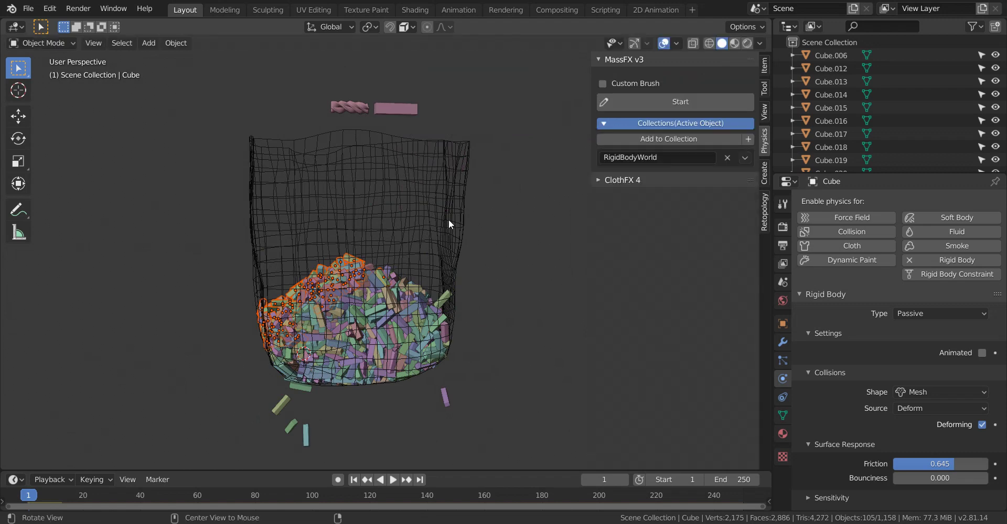
pyautogui.moveTo(448, 219)
pyautogui.mouseDown(button='middle')
pyautogui.moveTo(410, 229)
pyautogui.moveTo(440, 242)
pyautogui.moveTo(394, 269)
pyautogui.moveTo(405, 277)
pyautogui.moveTo(395, 258)
pyautogui.moveTo(405, 270)
pyautogui.moveTo(369, 258)
pyautogui.mouseUp(button='middle')
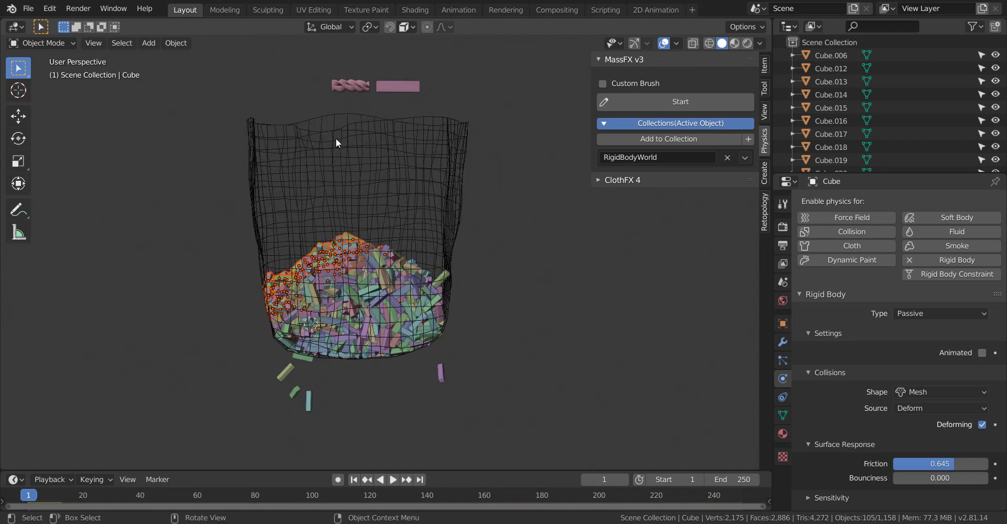
pyautogui.press('b')
pyautogui.moveTo(203, 52); pyautogui.dragTo(511, 357)
pyautogui.keyDown('shift'); pyautogui.moveTo(388, 331); pyautogui.dragTo(327, 244, button='middle'); pyautogui.keyUp('shift')
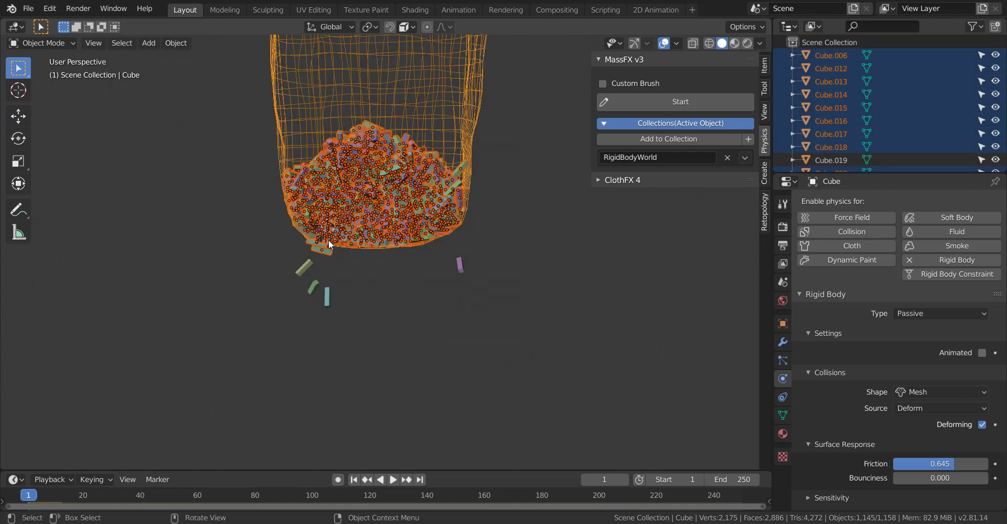
pyautogui.scroll(2, 330, 254)
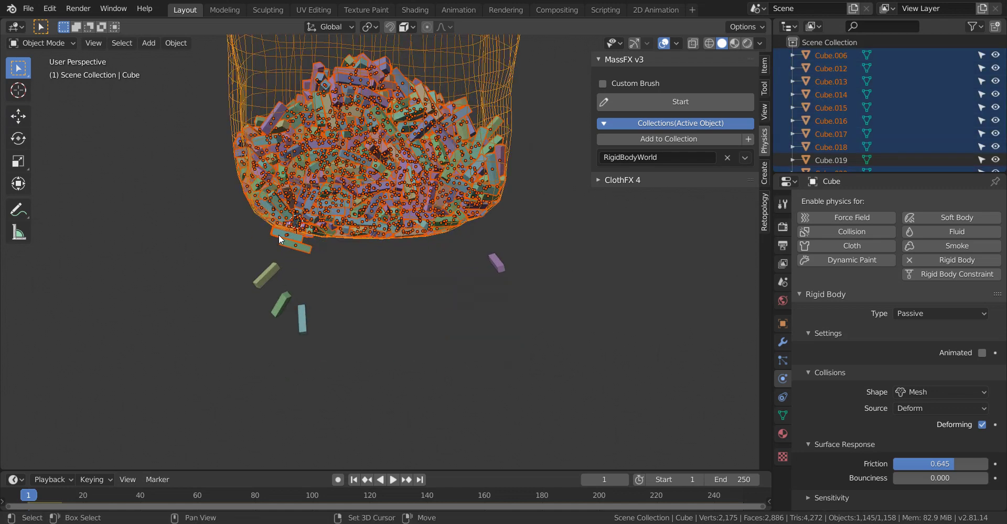
pyautogui.keyDown('shift'); pyautogui.click(281, 236); pyautogui.keyUp('shift')
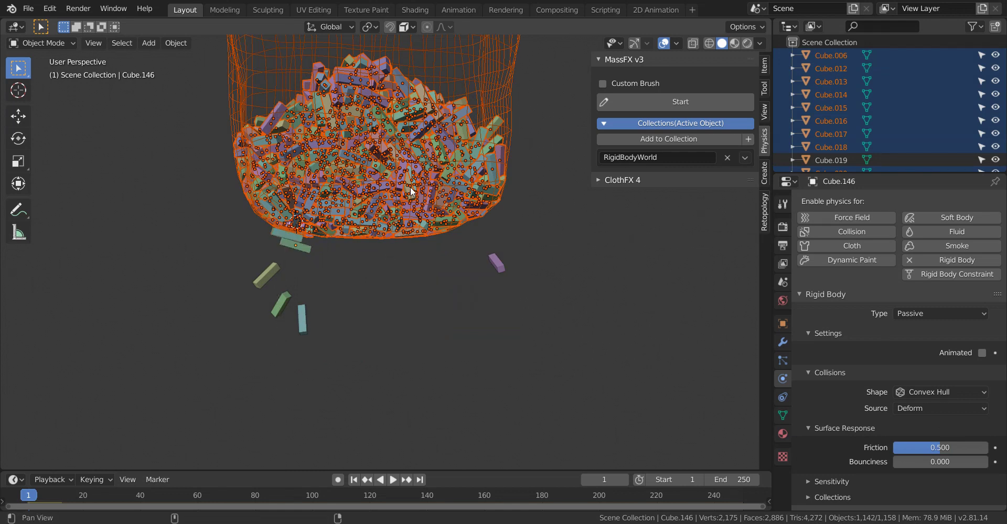
pyautogui.keyDown('shift'); pyautogui.moveTo(410, 186); pyautogui.dragTo(416, 251, button='middle'); pyautogui.keyUp('shift')
pyautogui.press('a')
pyautogui.hotkey('alt', 'a')
pyautogui.press('a')
pyautogui.scroll(-2, 423, 213)
pyautogui.keyDown('shift'); pyautogui.moveTo(425, 212); pyautogui.dragTo(416, 256, button='middle'); pyautogui.keyUp('shift')
pyautogui.scroll(-1, 416, 256)
pyautogui.press('b')
pyautogui.moveTo(201, 40); pyautogui.dragTo(491, 279)
pyautogui.moveTo(492, 280); pyautogui.dragTo(494, 302, button='middle')
pyautogui.press('b')
pyautogui.moveTo(384, 308); pyautogui.dragTo(337, 274, button='middle')
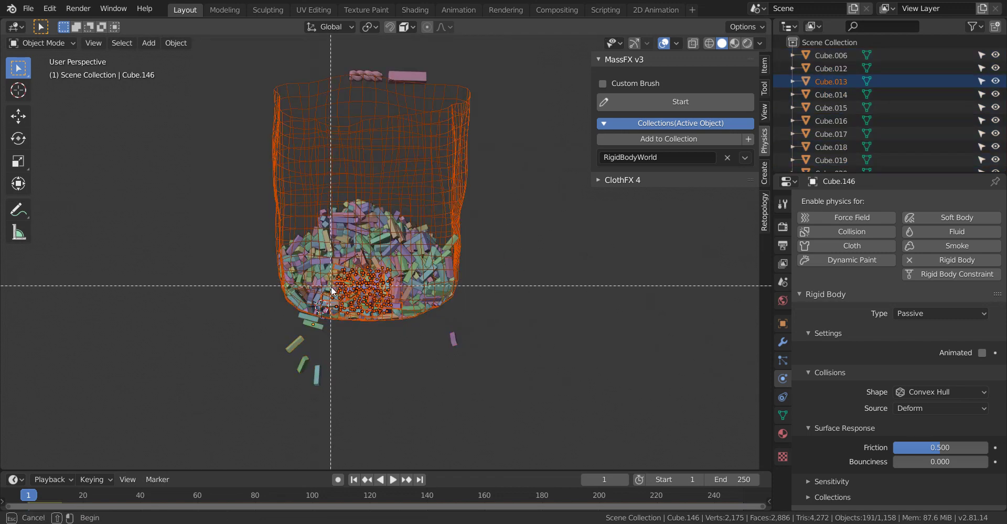
pyautogui.press('Escape')
# Select only the stray bars that fell through or below the bag and delete them.
pyautogui.hotkey('alt', 'a')
pyautogui.press('a')
pyautogui.press('b')
pyautogui.moveTo(224, 53); pyautogui.dragTo(512, 304, button='middle')
pyautogui.press('b')
pyautogui.moveTo(283, 277); pyautogui.dragTo(472, 321, button='middle')
pyautogui.scroll(2, 367, 319)
pyautogui.scroll(4, 358, 279)
pyautogui.keyDown('shift'); pyautogui.moveTo(347, 335); pyautogui.dragTo(435, 267, button='middle'); pyautogui.keyUp('shift')
pyautogui.keyDown('shift'); pyautogui.click(328, 266); pyautogui.keyUp('shift')
pyautogui.keyDown('shift'); pyautogui.click(341, 297); pyautogui.keyUp('shift')
pyautogui.scroll(-3, 395, 253)
pyautogui.scroll(-2, 435, 268)
pyautogui.keyDown('shift'); pyautogui.moveTo(487, 167); pyautogui.dragTo(472, 232, button='middle'); pyautogui.keyUp('shift')
pyautogui.press('x')
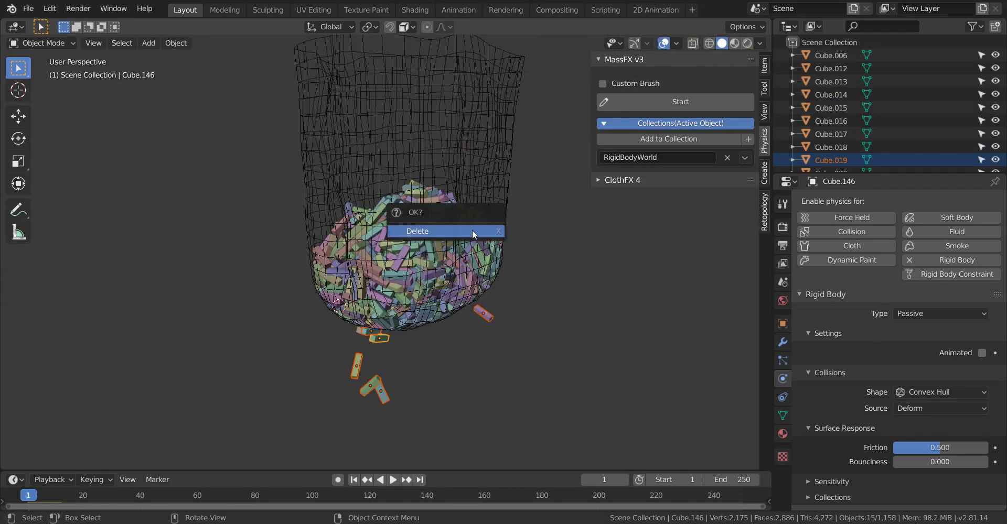
pyautogui.click(472, 231)
# Delete the one remaining stray bar beneath the bag's bottom edge.
pyautogui.scroll(-2, 390, 297)
pyautogui.click(378, 289)
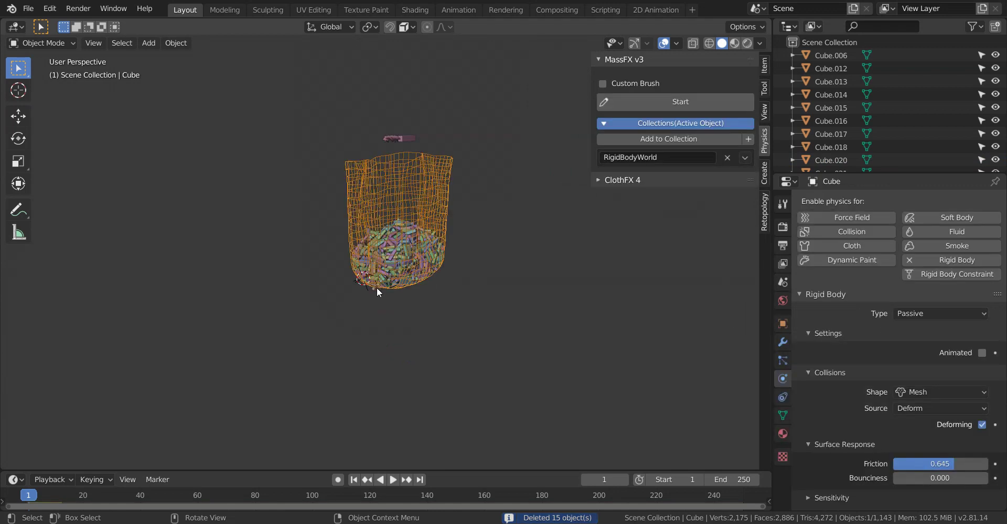
pyautogui.click(378, 290)
pyautogui.press('x')
pyautogui.click(376, 290)
# Select all the piled bars without the bag and source bar, make the Rotini active, and link its object data to them.
pyautogui.scroll(2, 473, 231)
pyautogui.moveTo(473, 232); pyautogui.dragTo(416, 281, button='middle')
pyautogui.scroll(-2, 416, 281)
pyautogui.press('a')
pyautogui.press('b')
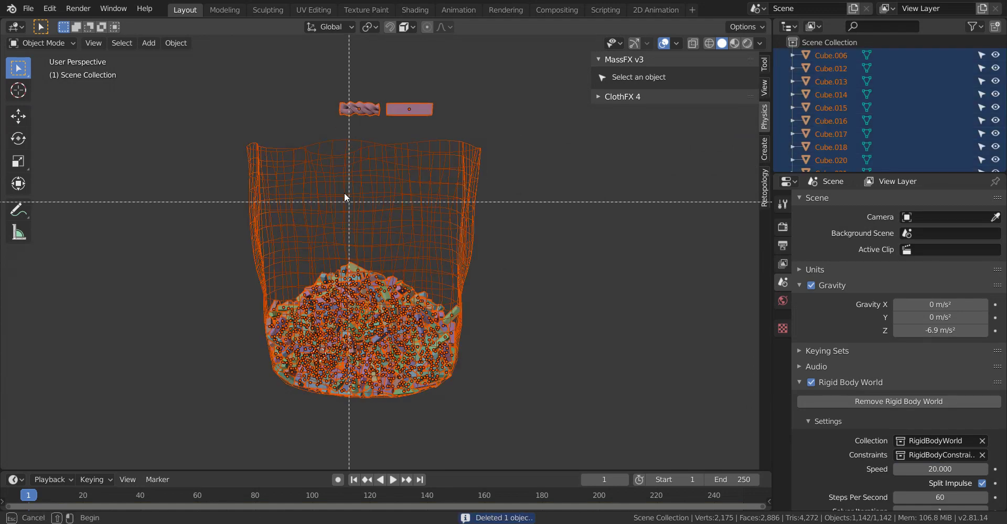
pyautogui.moveTo(266, 88); pyautogui.dragTo(498, 235, button='middle')
pyautogui.scroll(1, 401, 339)
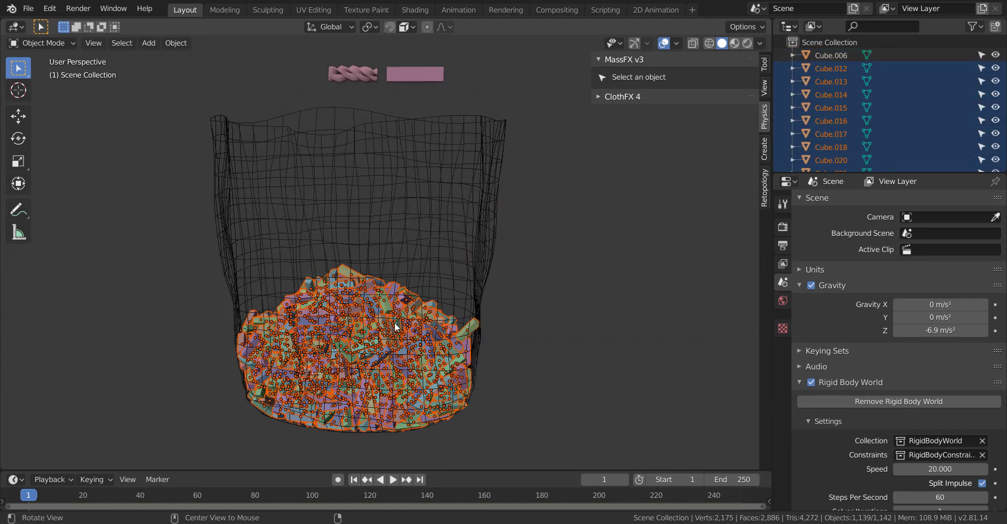
pyautogui.moveTo(395, 322); pyautogui.dragTo(391, 272, button='middle')
pyautogui.press('shift')
pyautogui.keyDown('shift'); pyautogui.click(404, 355); pyautogui.keyUp('shift')
pyautogui.press('shift')
pyautogui.keyDown('shift'); pyautogui.click(377, 96); pyautogui.keyUp('shift')
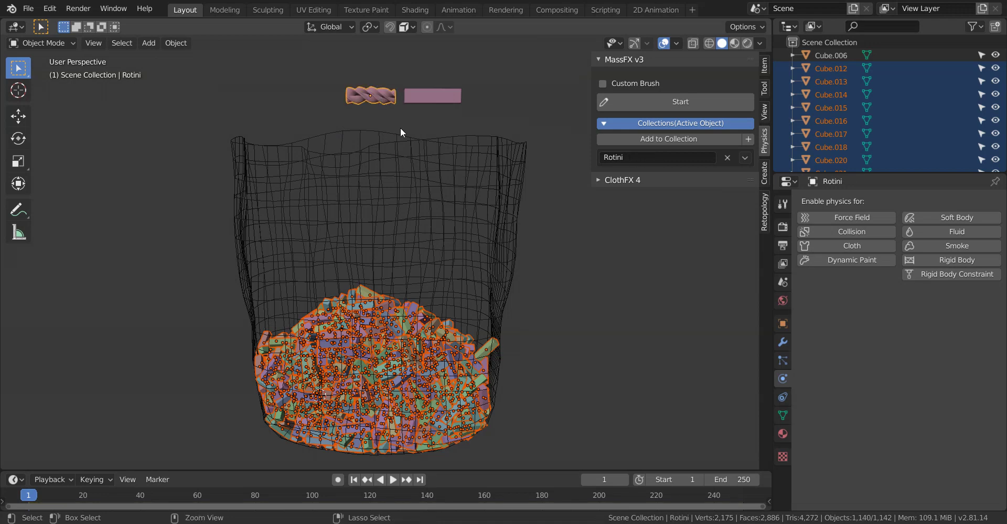
pyautogui.hotkey('ctrl', 'l')
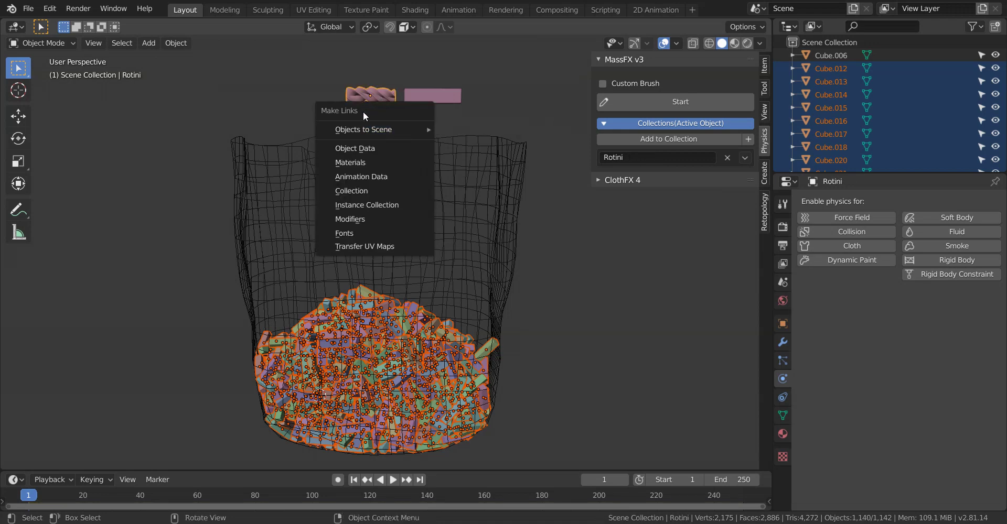
pyautogui.click(366, 150)
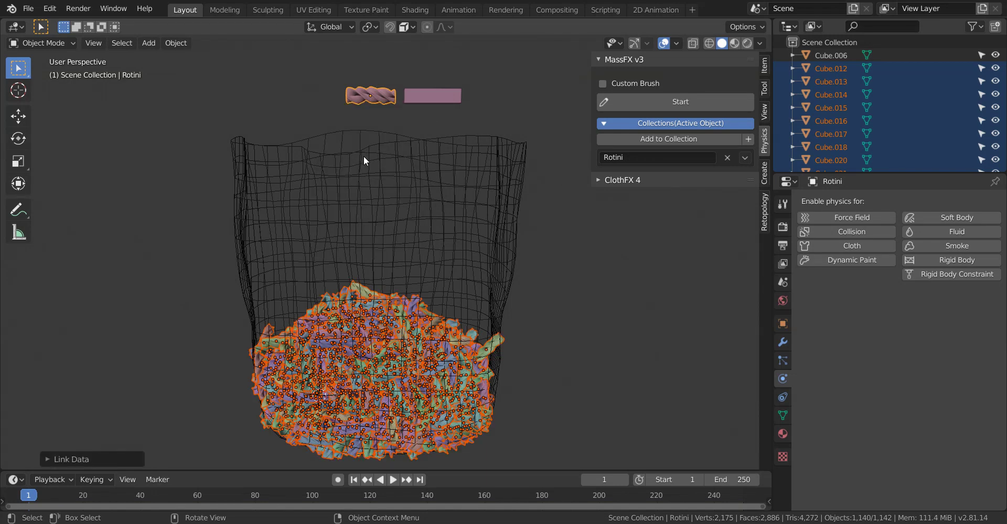
# Take the original Rotini out of the selection and scale the pile of rotini down slightly to fit inside the bag.
pyautogui.press('s')
pyautogui.rightClick(508, 407)
pyautogui.press('b')
pyautogui.moveTo(354, 76); pyautogui.dragTo(413, 128, button='middle')
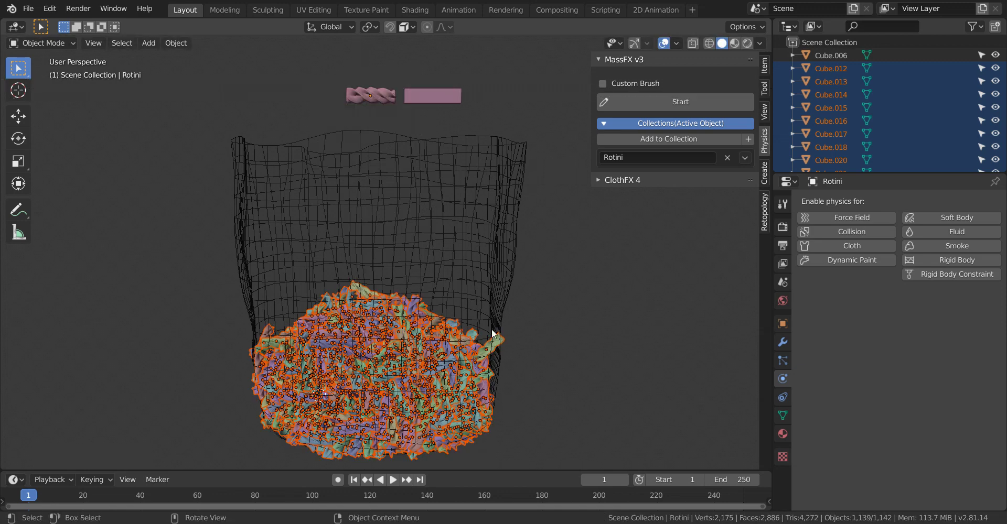
pyautogui.press('s')
pyautogui.click(520, 396)
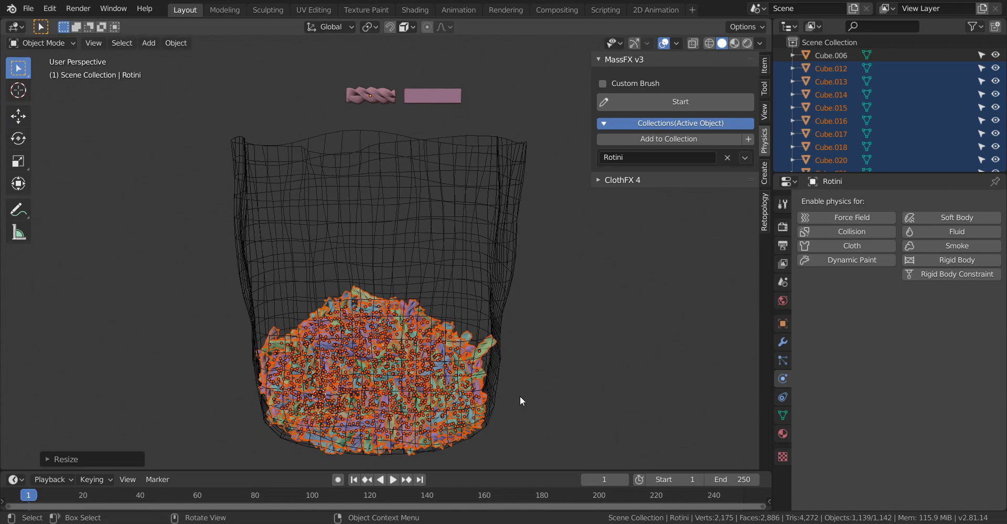
# Move the rotini pile up slightly along the Z axis and clear the selection.
pyautogui.press('g')
pyautogui.press('z')
pyautogui.click(522, 389)
pyautogui.press('a')
pyautogui.press('a')
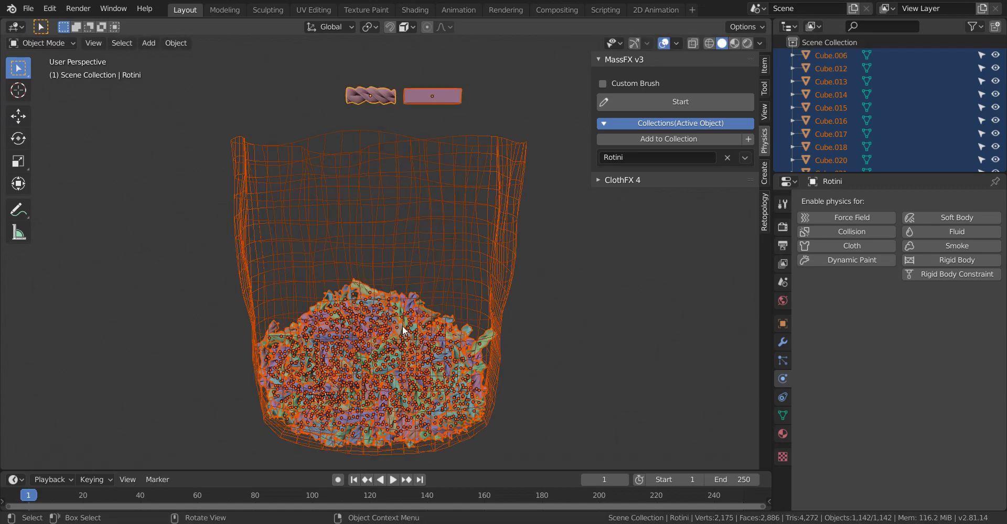
# Examine the rotini pile inside the wireframe bag up close and from several angles.
pyautogui.scroll(3, 402, 341)
pyautogui.keyDown('shift'); pyautogui.moveTo(402, 345); pyautogui.dragTo(326, 228, button='middle'); pyautogui.keyUp('shift')
pyautogui.keyDown('shift'); pyautogui.moveTo(389, 242); pyautogui.dragTo(326, 128, button='middle'); pyautogui.keyUp('shift')
pyautogui.scroll(4, 414, 286)
pyautogui.scroll(-3, 383, 267)
pyautogui.scroll(-2, 382, 266)
pyautogui.scroll(4, 386, 244)
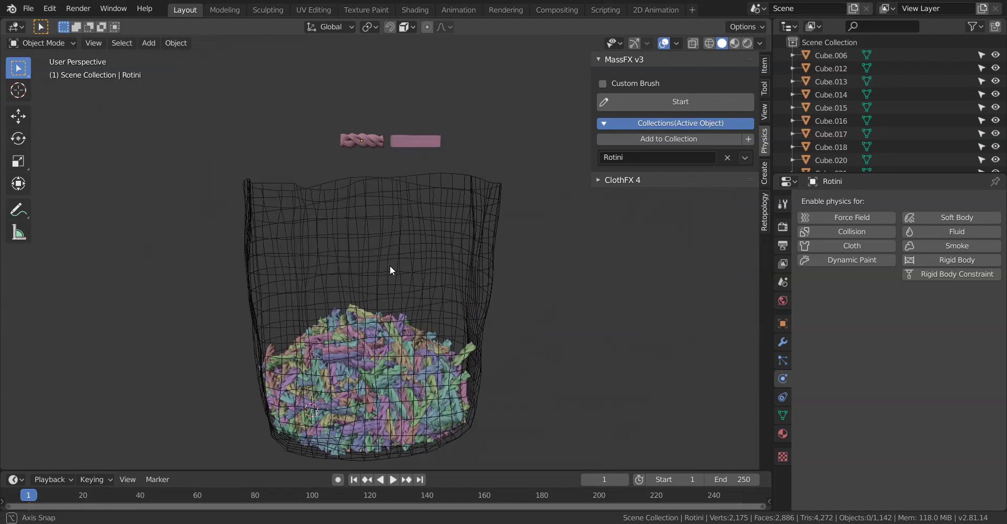
pyautogui.keyDown('alt'); pyautogui.keyDown('shift'); pyautogui.moveTo(363, 254); pyautogui.dragTo(404, 271); pyautogui.keyUp('shift'); pyautogui.keyUp('alt')
pyautogui.scroll(-2, 410, 303)
pyautogui.scroll(1, 416, 306)
pyautogui.moveTo(417, 309); pyautogui.dragTo(344, 262, button='middle')
pyautogui.moveTo(426, 289); pyautogui.dragTo(344, 271, button='middle')
pyautogui.moveTo(418, 263); pyautogui.dragTo(477, 275, button='middle')
pyautogui.keyDown('shift'); pyautogui.moveTo(433, 313); pyautogui.dragTo(395, 289, button='middle'); pyautogui.keyUp('shift')
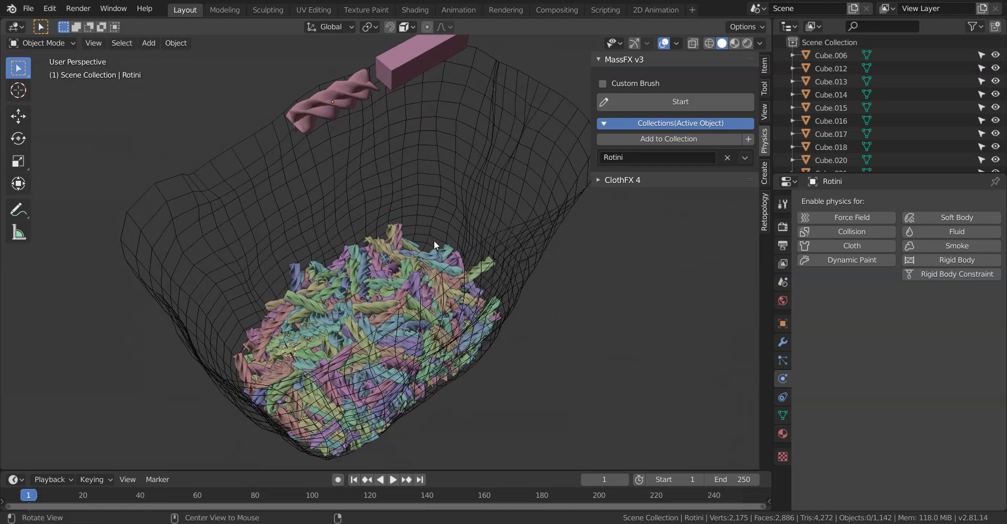
pyautogui.moveTo(433, 240); pyautogui.dragTo(433, 281, button='middle')
pyautogui.moveTo(404, 329); pyautogui.dragTo(392, 303, button='middle')
pyautogui.scroll(3, 379, 303)
pyautogui.moveTo(379, 248); pyautogui.dragTo(432, 244, button='middle')
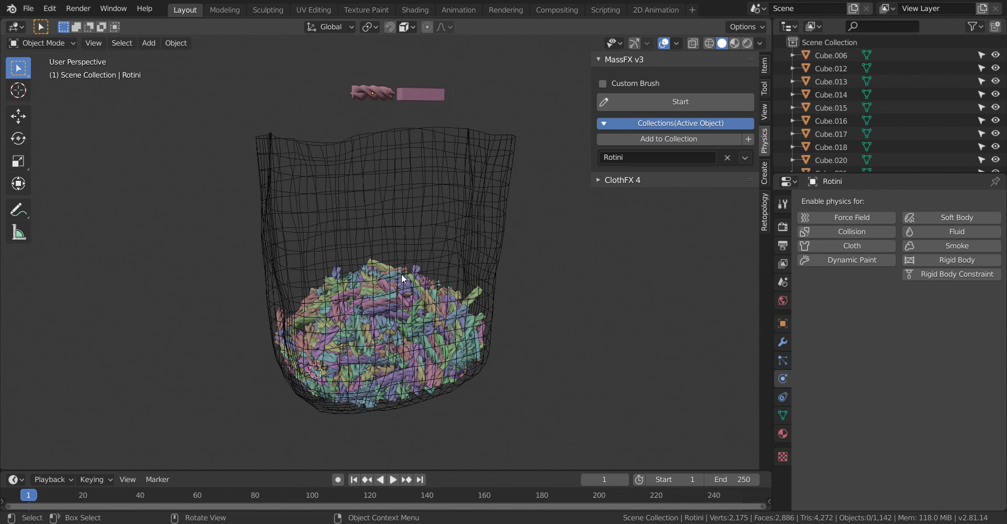
pyautogui.moveTo(399, 276)
pyautogui.keyDown('shift'); pyautogui.mouseDown(button='middle')
pyautogui.moveTo(404, 250)
pyautogui.moveTo(414, 272)
pyautogui.mouseUp(button='middle'); pyautogui.keyUp('shift')
pyautogui.scroll(2, 389, 303)
pyautogui.scroll(-2, 414, 272)
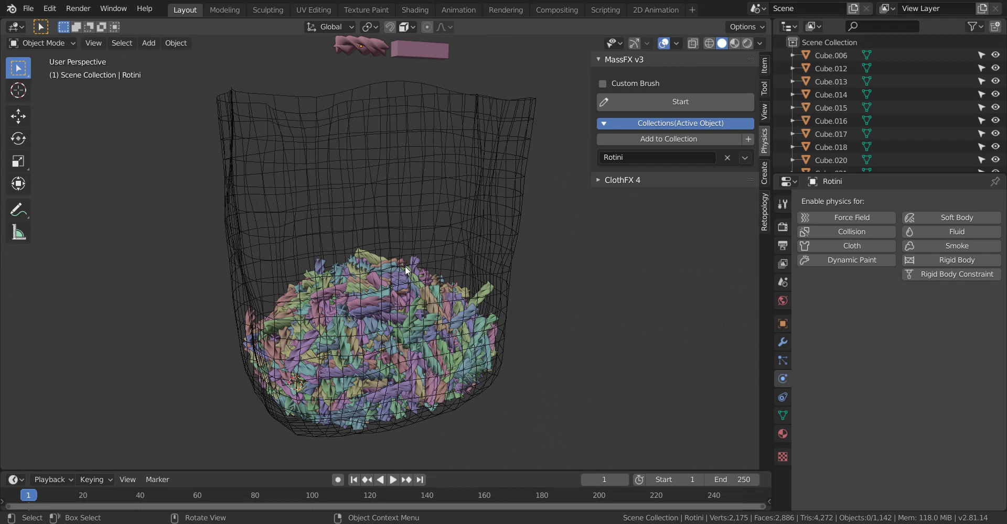
pyautogui.moveTo(405, 237); pyautogui.dragTo(407, 287, button='middle')
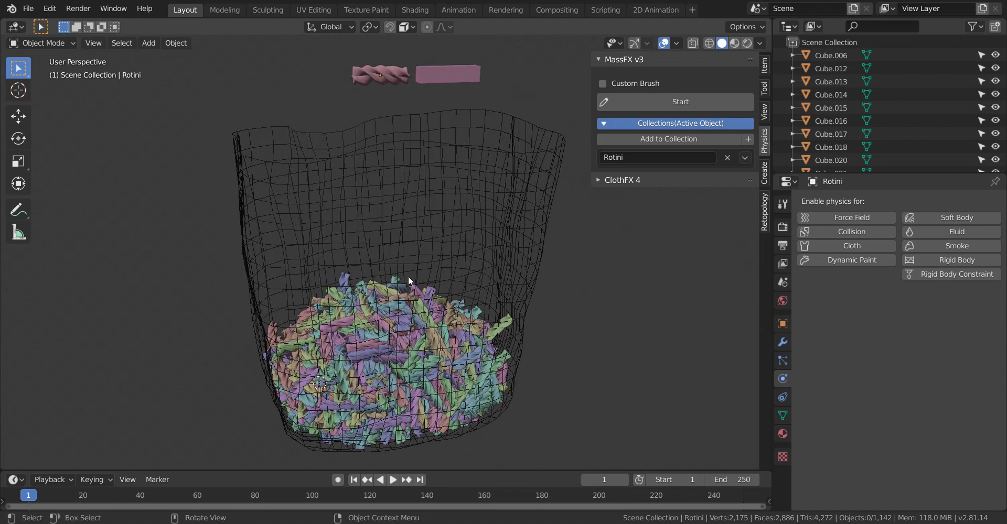
pyautogui.moveTo(498, 263)
pyautogui.mouseDown(button='middle')
pyautogui.moveTo(401, 282)
pyautogui.moveTo(409, 335)
pyautogui.moveTo(387, 339)
pyautogui.moveTo(389, 279)
pyautogui.moveTo(411, 292)
pyautogui.moveTo(410, 313)
pyautogui.moveTo(427, 181)
pyautogui.moveTo(405, 311)
pyautogui.moveTo(403, 265)
pyautogui.mouseUp(button='middle')
pyautogui.scroll(2, 405, 324)
pyautogui.moveTo(405, 324); pyautogui.dragTo(414, 347, button='middle')
pyautogui.scroll(-4, 413, 347)
pyautogui.keyDown('shift'); pyautogui.moveTo(461, 261); pyautogui.dragTo(470, 306, button='middle'); pyautogui.keyUp('shift')
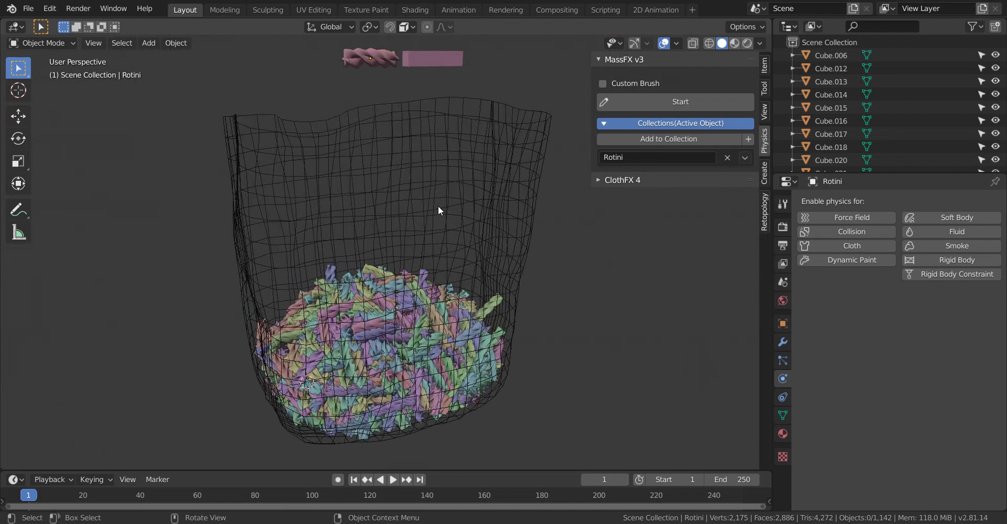
pyautogui.moveTo(461, 92); pyautogui.dragTo(432, 198, button='middle')
pyautogui.scroll(-3, 399, 253)
pyautogui.moveTo(399, 248)
pyautogui.mouseDown(button='middle')
pyautogui.moveTo(454, 264)
pyautogui.moveTo(409, 234)
pyautogui.moveTo(403, 257)
pyautogui.mouseUp(button='middle')
pyautogui.scroll(1, 403, 257)
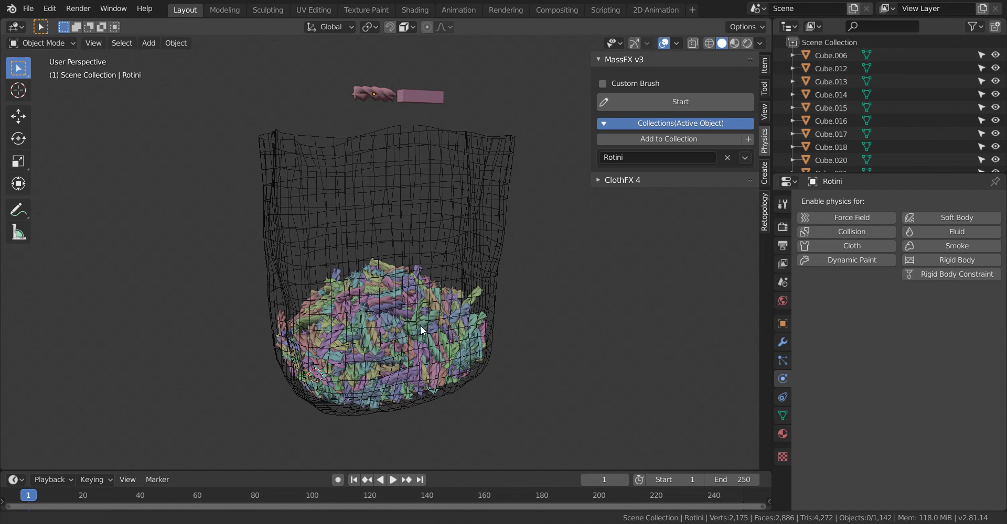
pyautogui.keyDown('shift'); pyautogui.moveTo(420, 326); pyautogui.dragTo(416, 319, button='middle'); pyautogui.keyUp('shift')
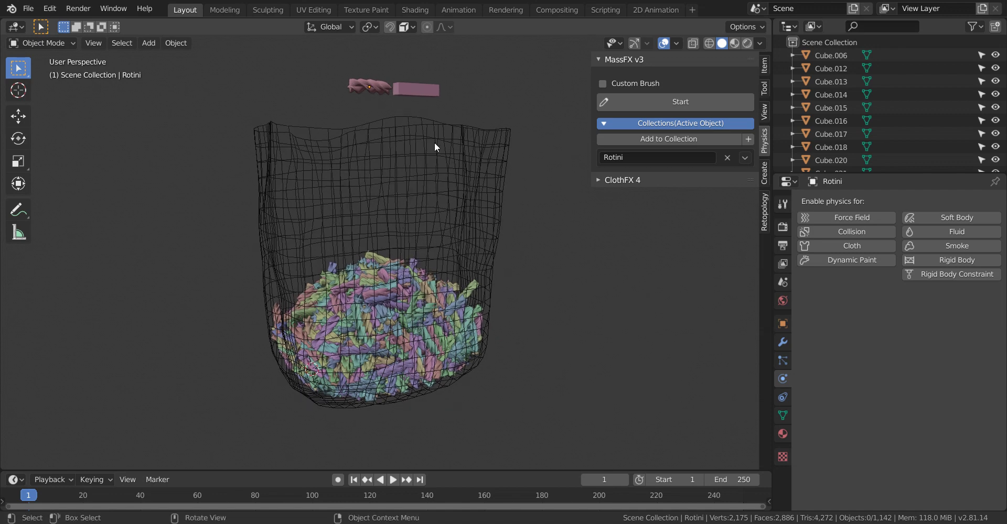